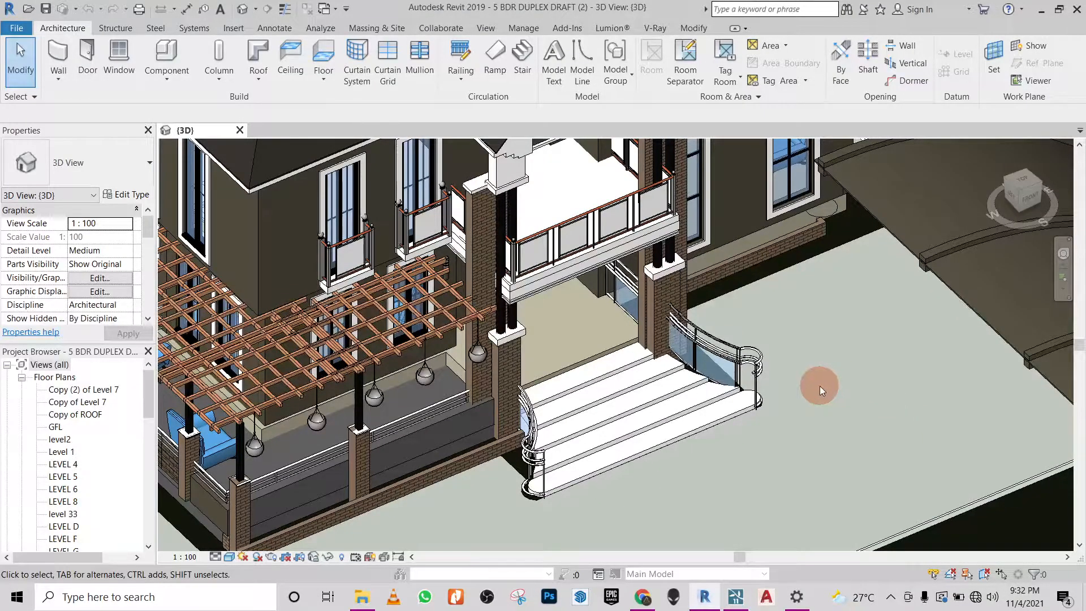
- Examine the curved entrance steps and the properties of the individual floor slabs that form them
shift+middle_drag(819, 385, 798, 408)
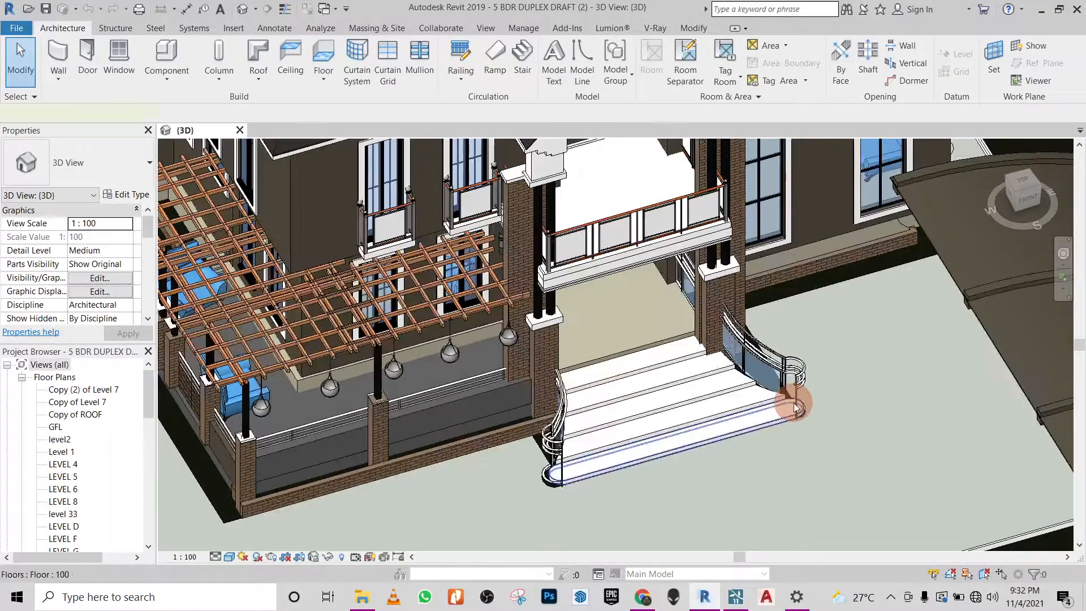
right_click(795, 406)
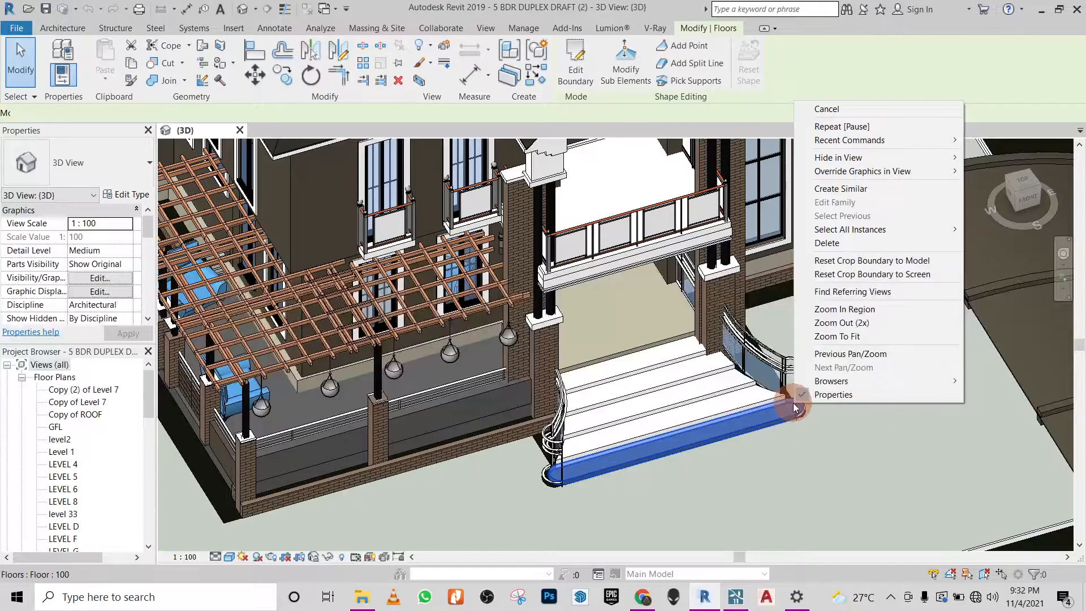
click(784, 451)
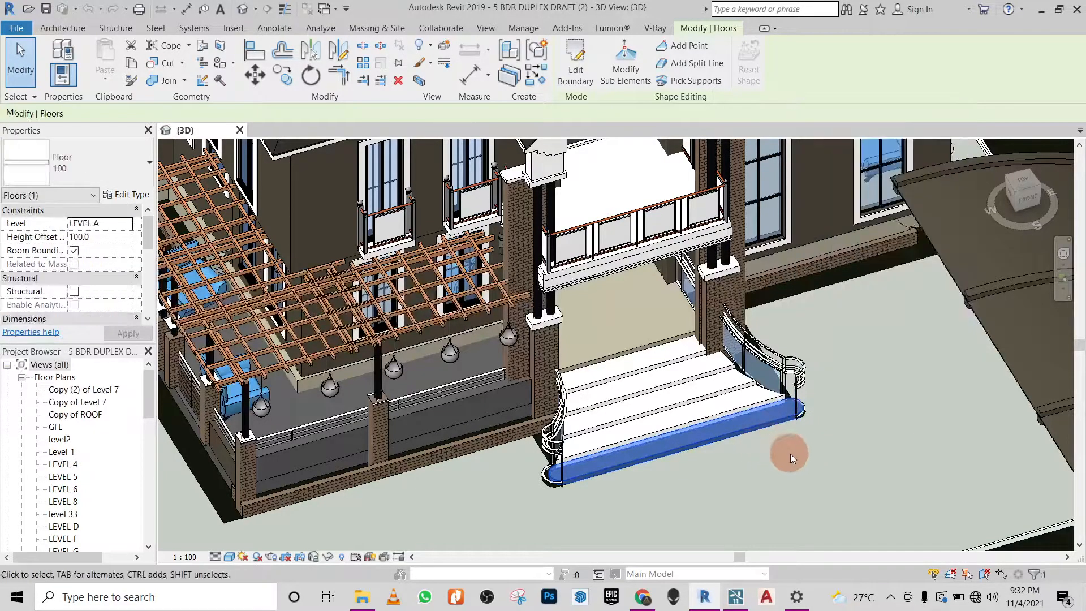
click(825, 460)
shift+middle_drag(827, 453, 874, 418)
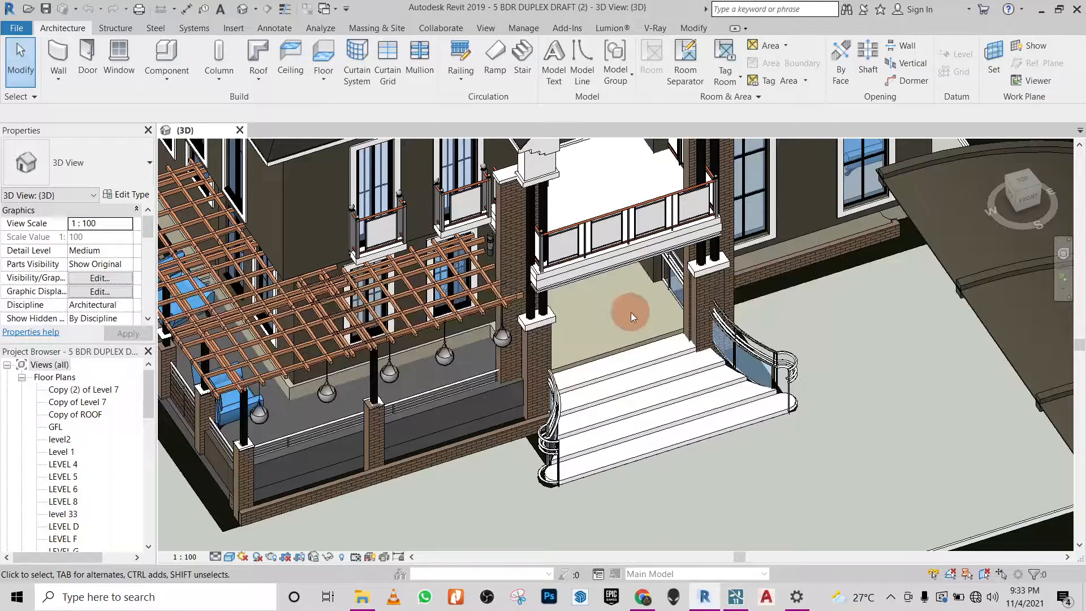
scroll(534, 515, down, 1)
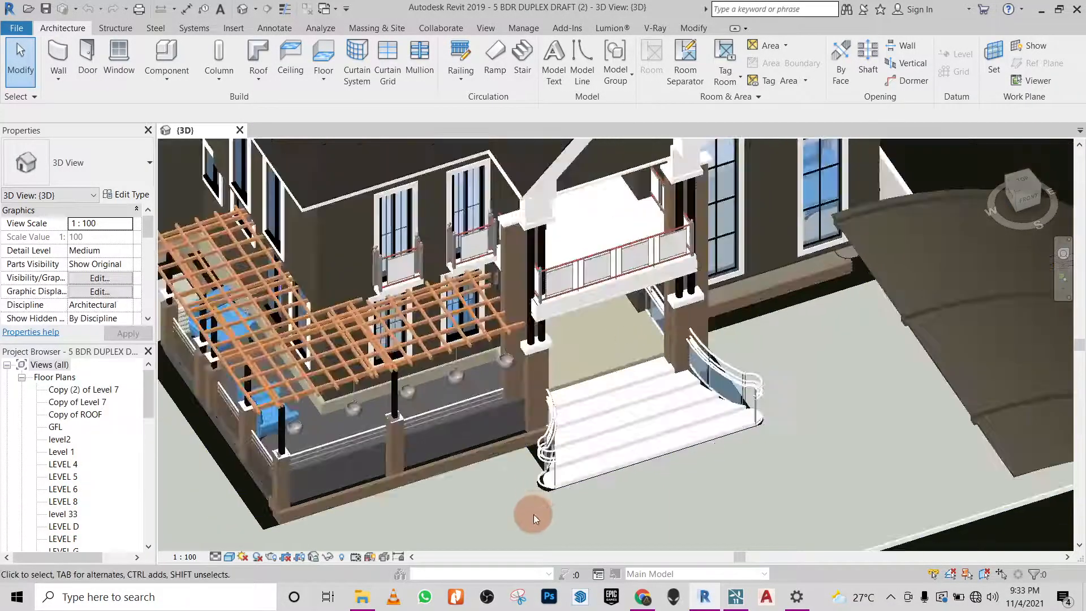
scroll(519, 409, up, 1)
scroll(518, 399, up, 1)
scroll(497, 423, up, 1)
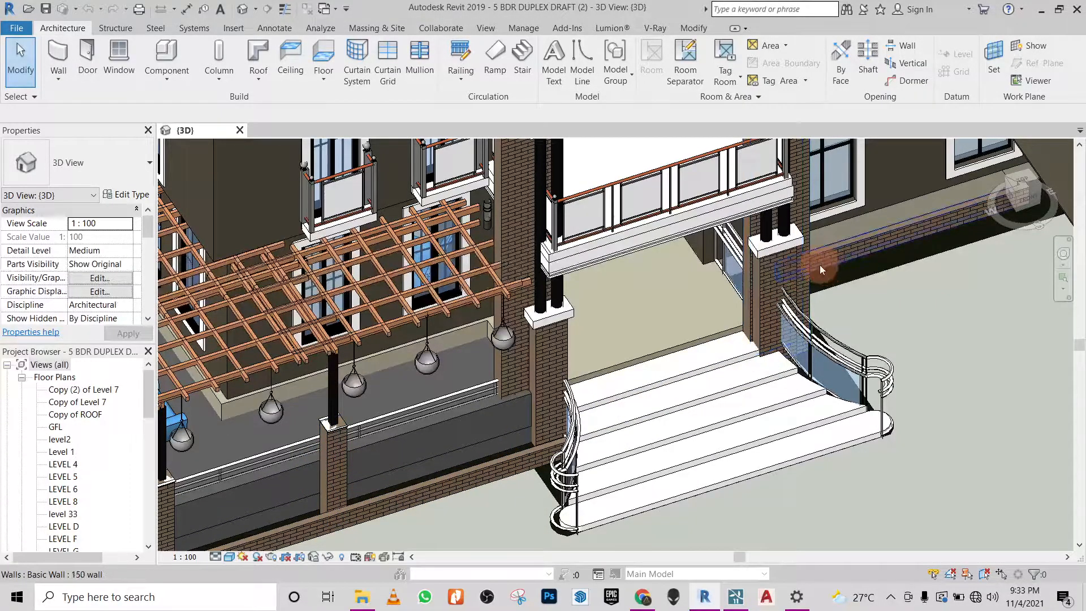
click(651, 380)
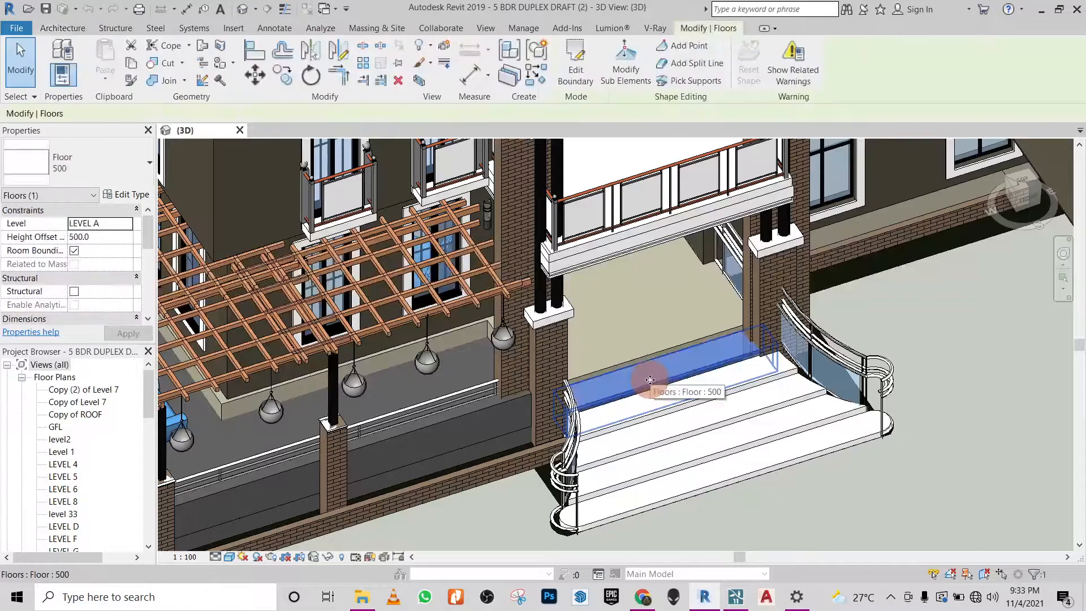
click(659, 408)
scroll(718, 362, up, 4)
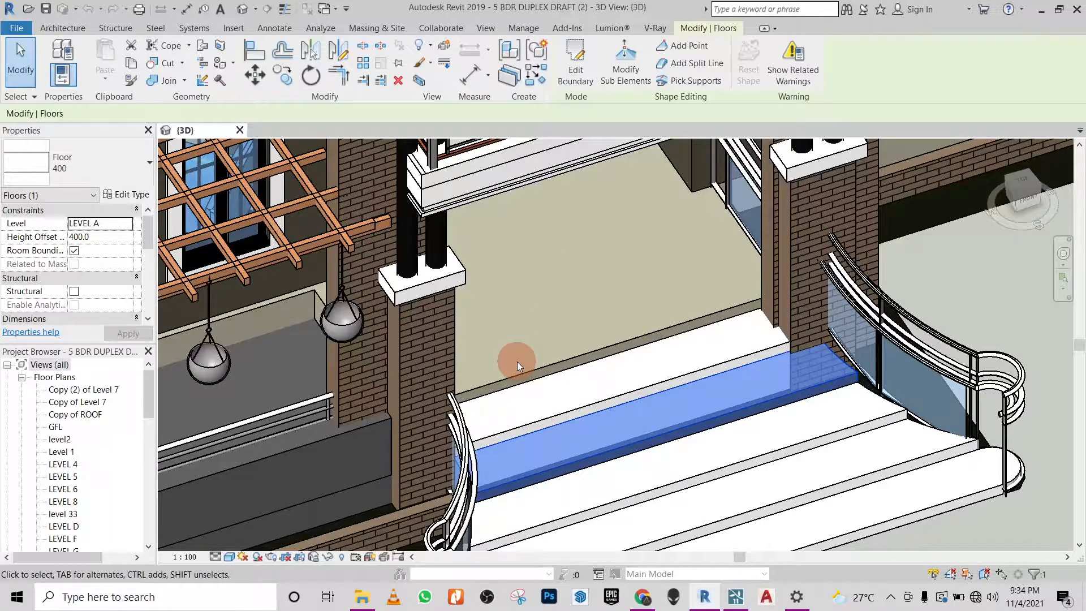
- Start Lumion LiveSync for the duplex model and switch to Lumion
click(611, 28)
click(46, 64)
click(46, 67)
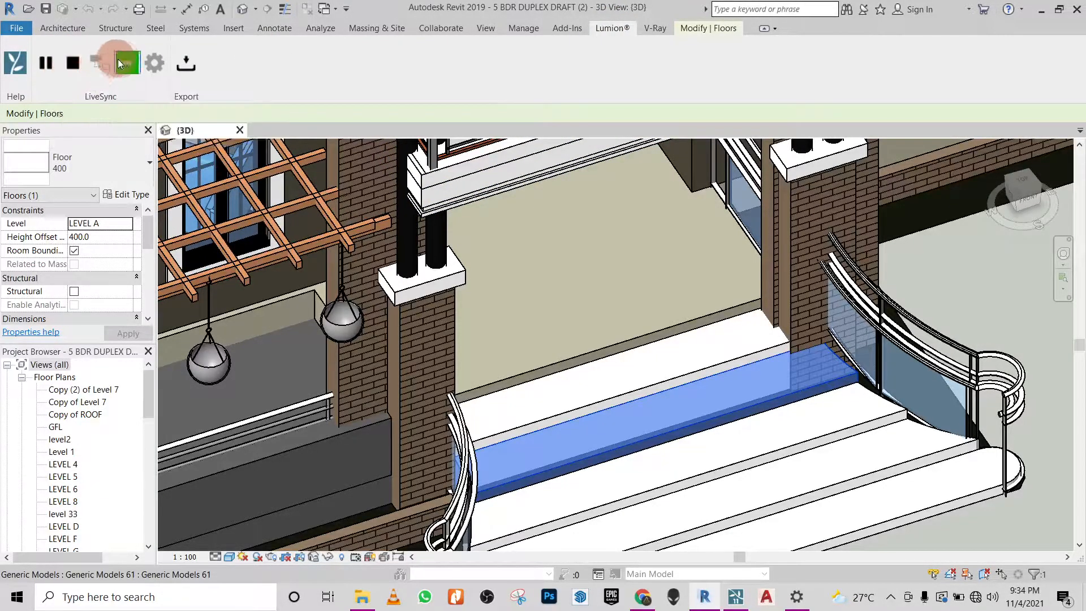
click(736, 597)
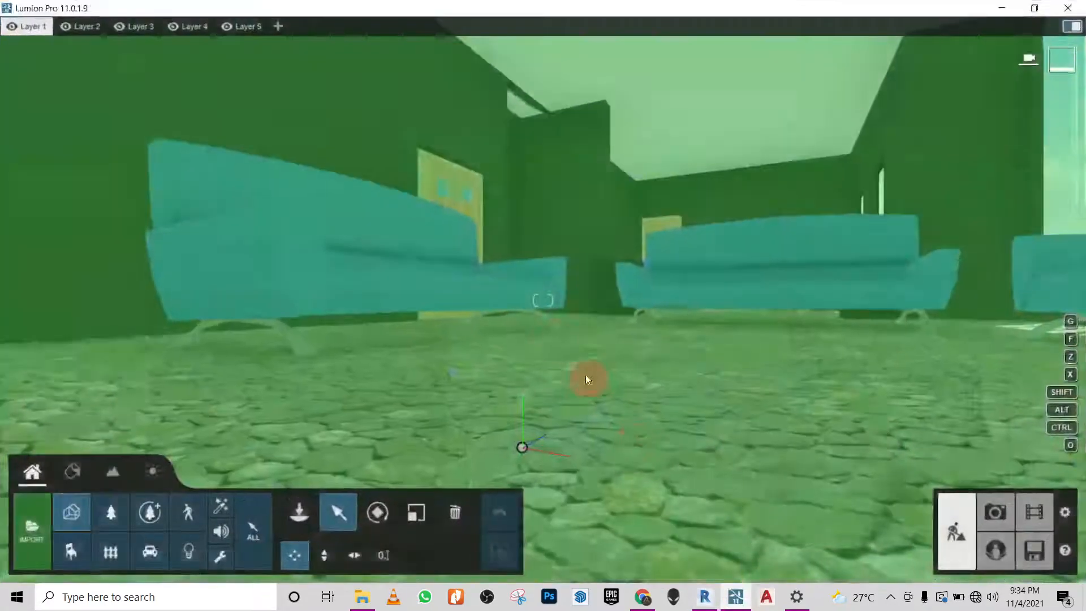
- Examine the synced house's front, entrance steps and surrounding ground, and compare them with the 3D view in Revit
right_drag(657, 279, 443, 261)
key(s)
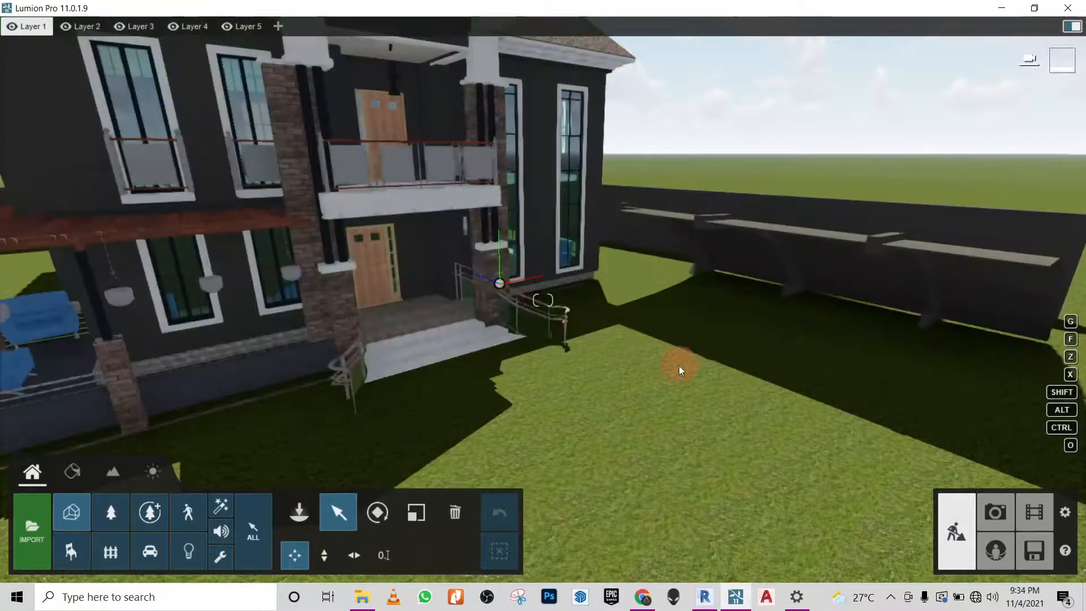
right_drag(651, 353, 650, 359)
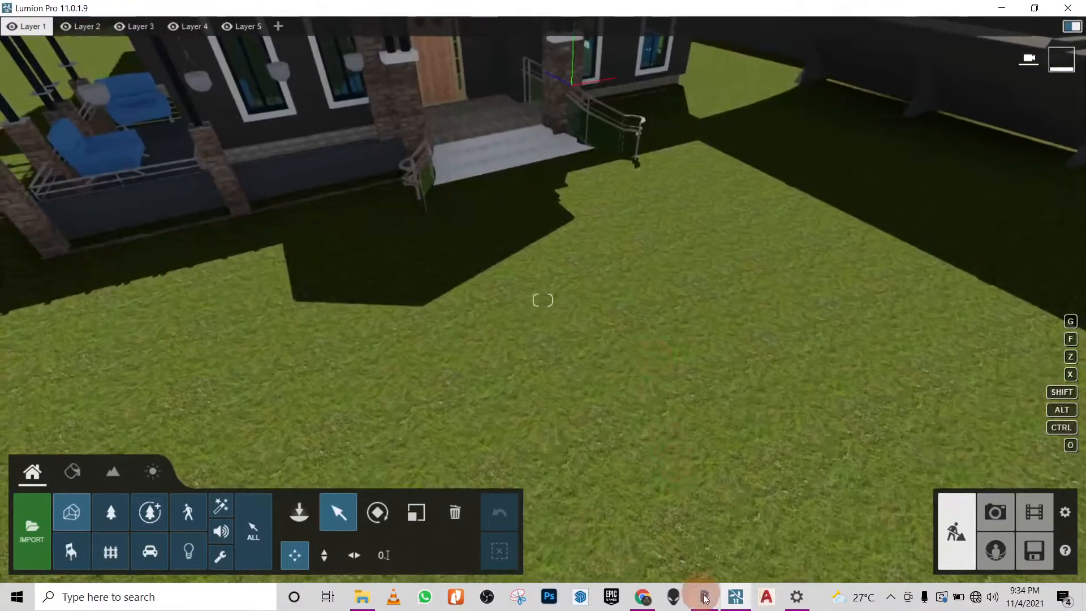
click(714, 604)
scroll(575, 250, down, 6)
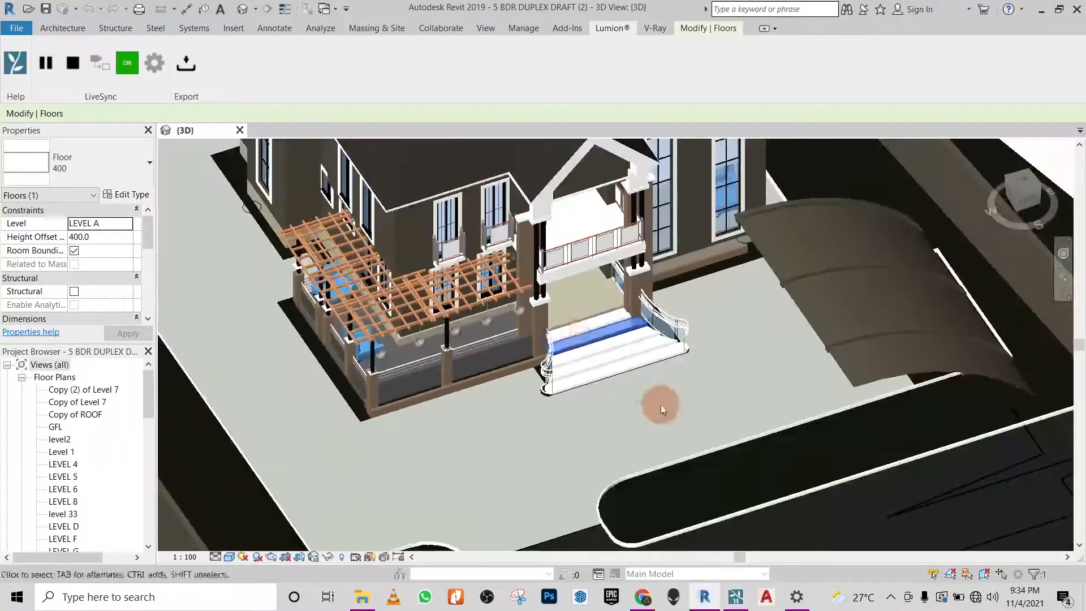
click(735, 597)
right_drag(586, 277, 697, 363)
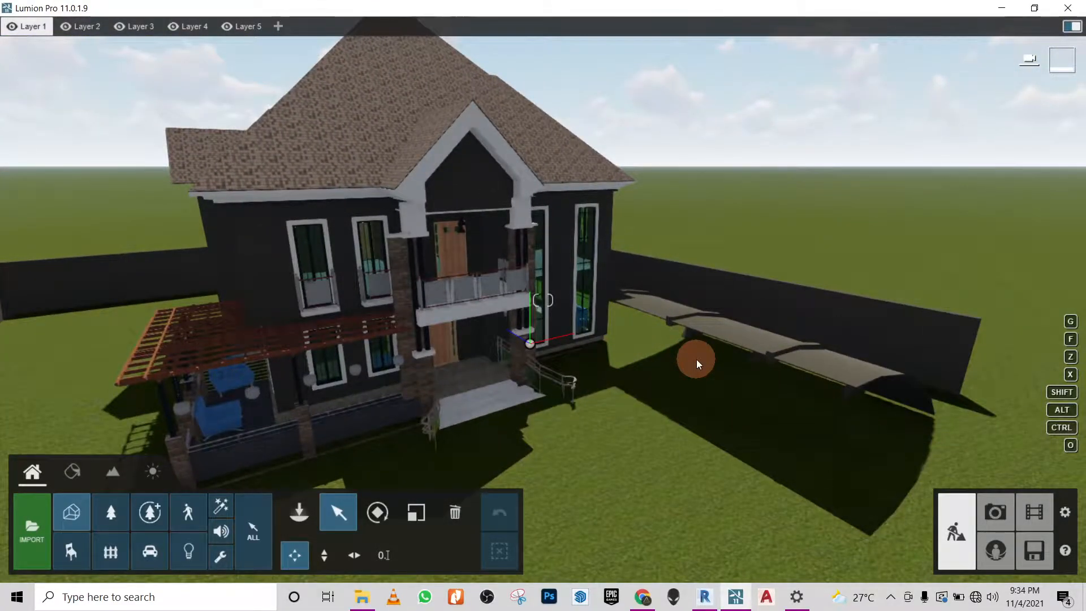
right_drag(573, 350, 574, 349)
key(w)
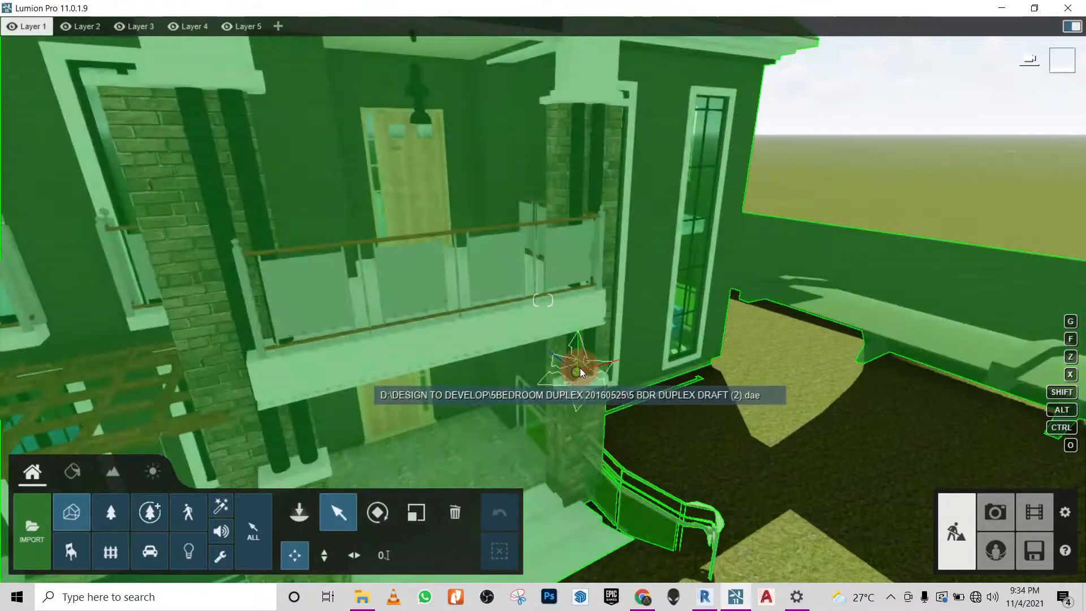
scroll(359, 329, down, 3)
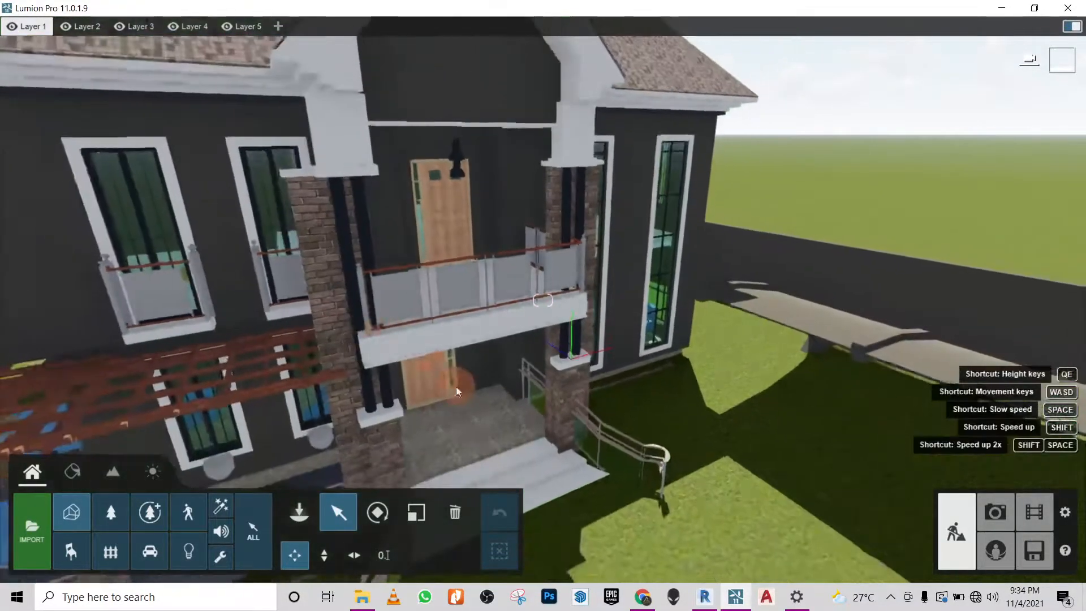
- Raise the imported house model vertically to about 0.32 m so the paving clears the terrain, and show its numeric position
click(544, 232)
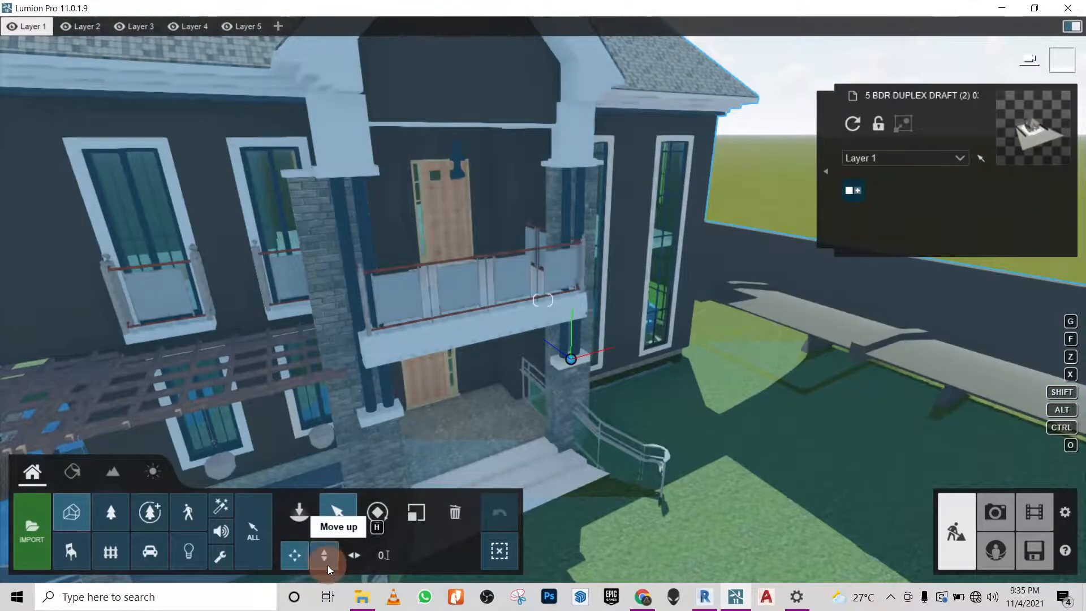
click(324, 558)
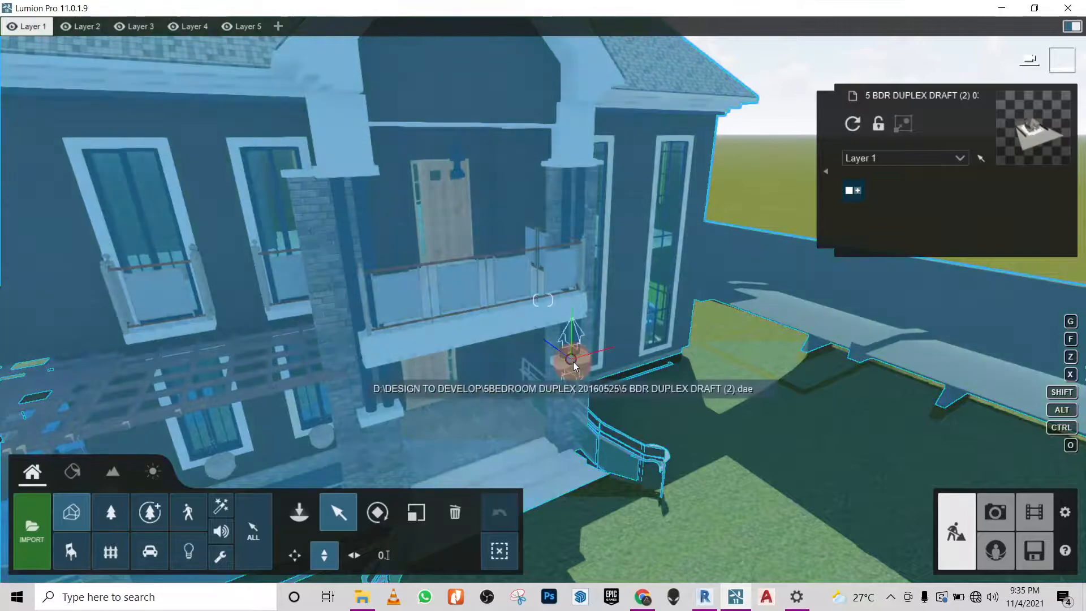
mouse_move(572, 361)
mouse_down()
mouse_move(575, 334)
mouse_move(580, 355)
mouse_move(580, 344)
mouse_up()
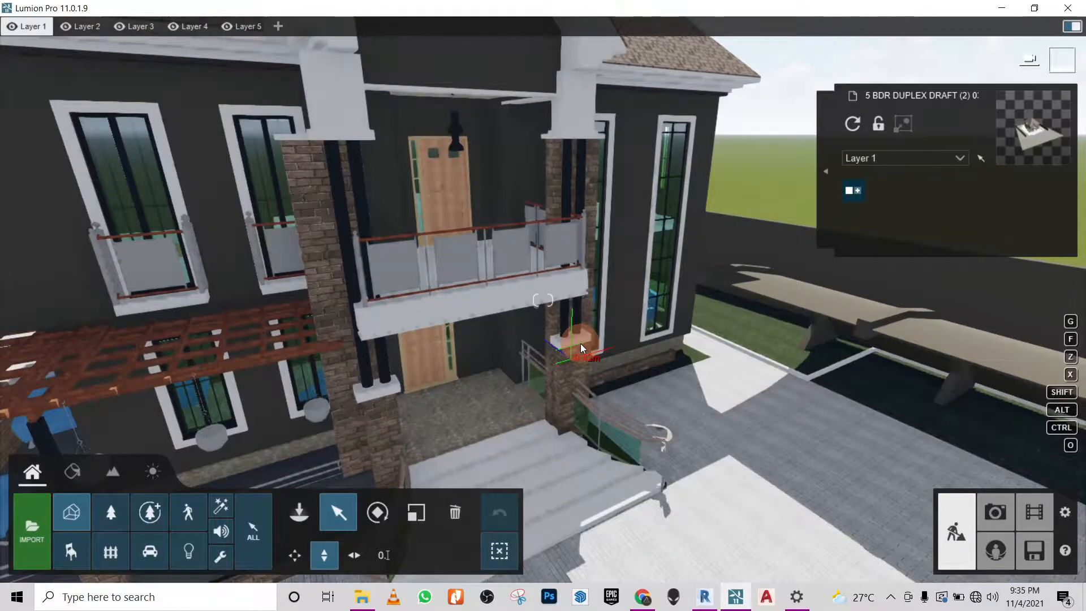
drag(578, 344, 578, 348)
right_drag(382, 239, 562, 361)
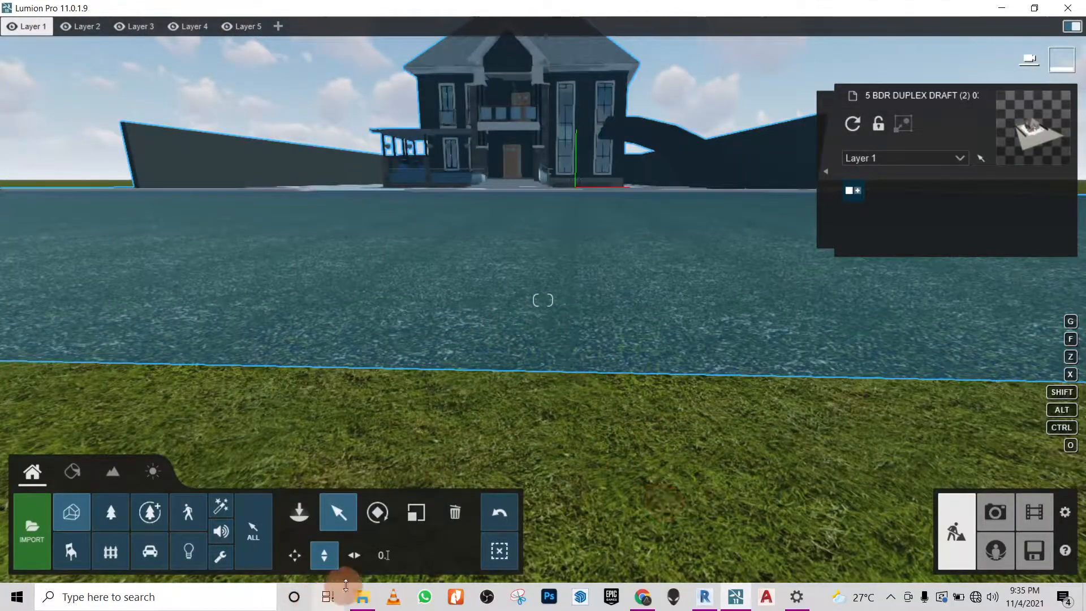
click(385, 558)
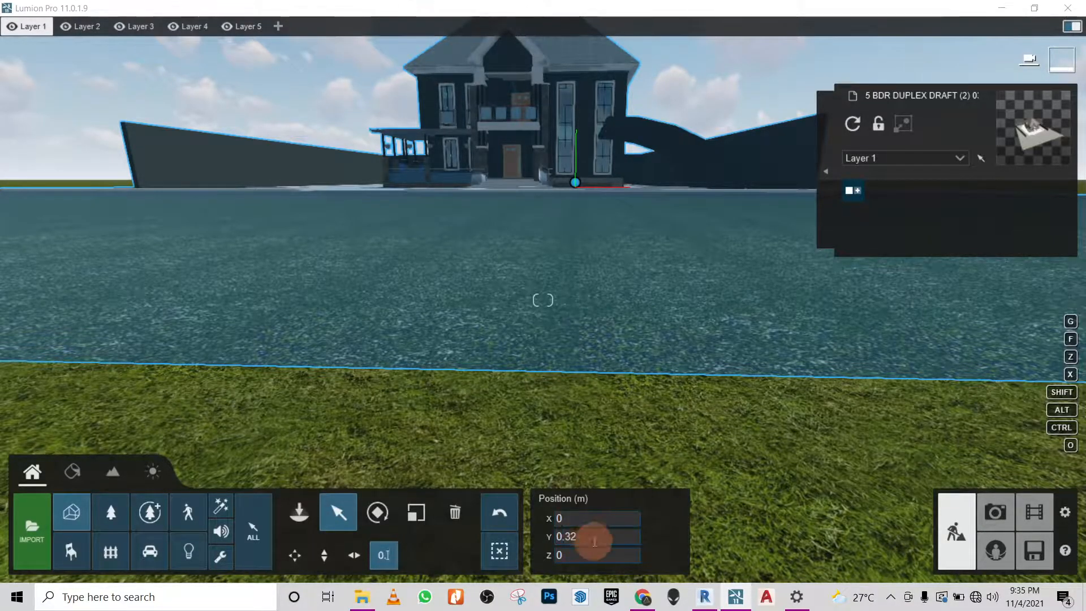
- Examine the raised house model from the front, along the driveway and around the entrance paving
click(509, 323)
mouse_move(540, 351)
right_down()
mouse_move(515, 346)
mouse_move(516, 363)
mouse_move(390, 413)
right_up()
key(w)
click(402, 410)
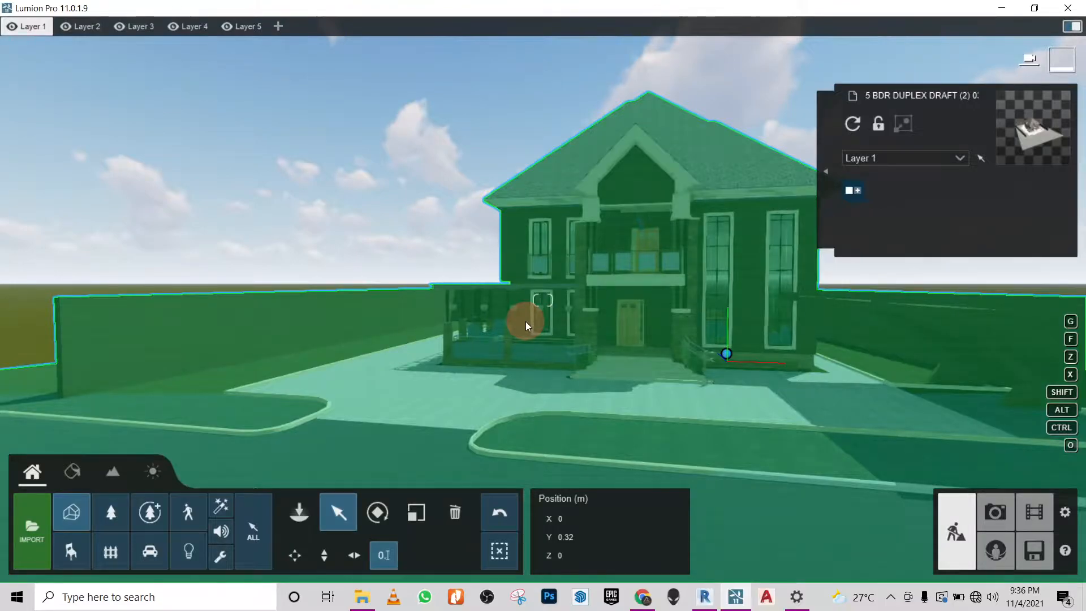
click(356, 208)
click(556, 325)
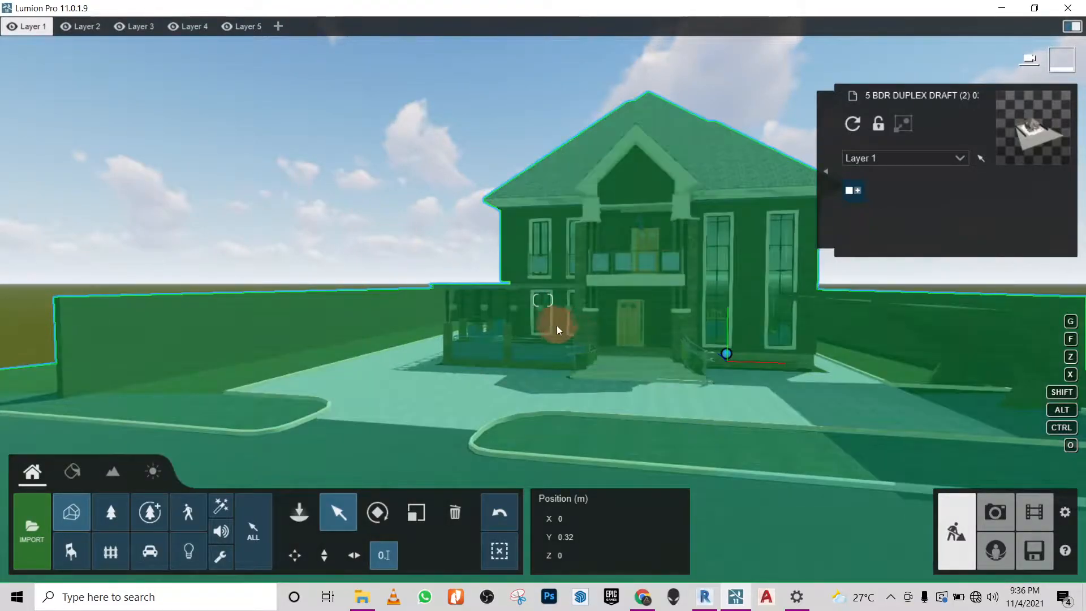
scroll(524, 289, up, 5)
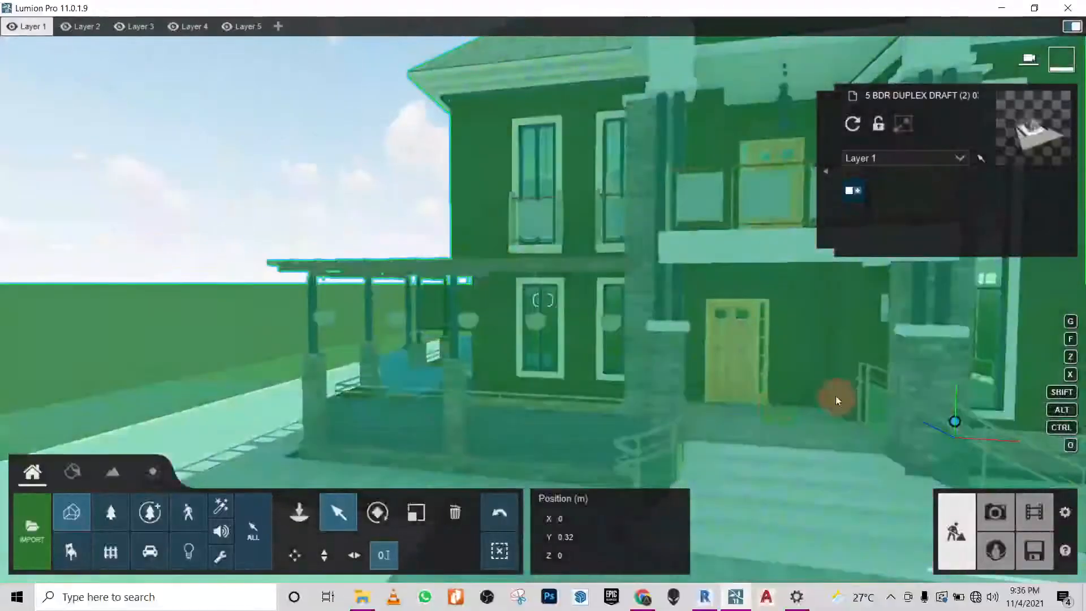
middle_drag(839, 402, 557, 324)
right_drag(557, 323, 557, 320)
mouse_move(623, 230)
right_down()
mouse_move(693, 291)
mouse_move(679, 291)
mouse_move(695, 292)
right_up()
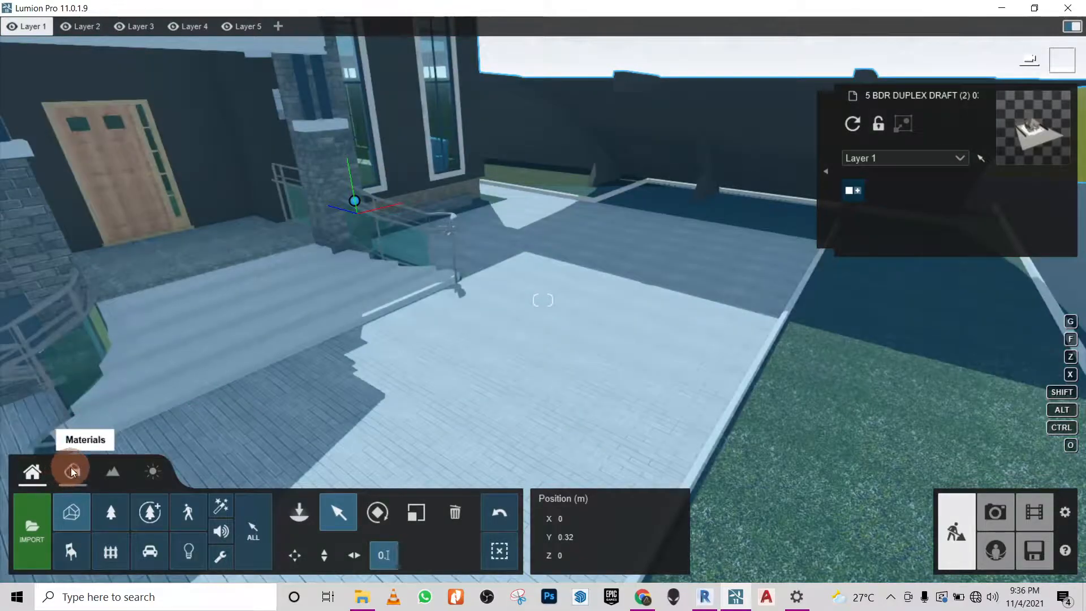
- Assign the Landscape material to the lawn surface beside the paved driveway and save the material change
click(70, 470)
mouse_move(738, 340)
right_down()
mouse_move(727, 339)
mouse_move(744, 342)
mouse_move(735, 324)
mouse_move(739, 340)
mouse_move(721, 339)
right_up()
key(w)
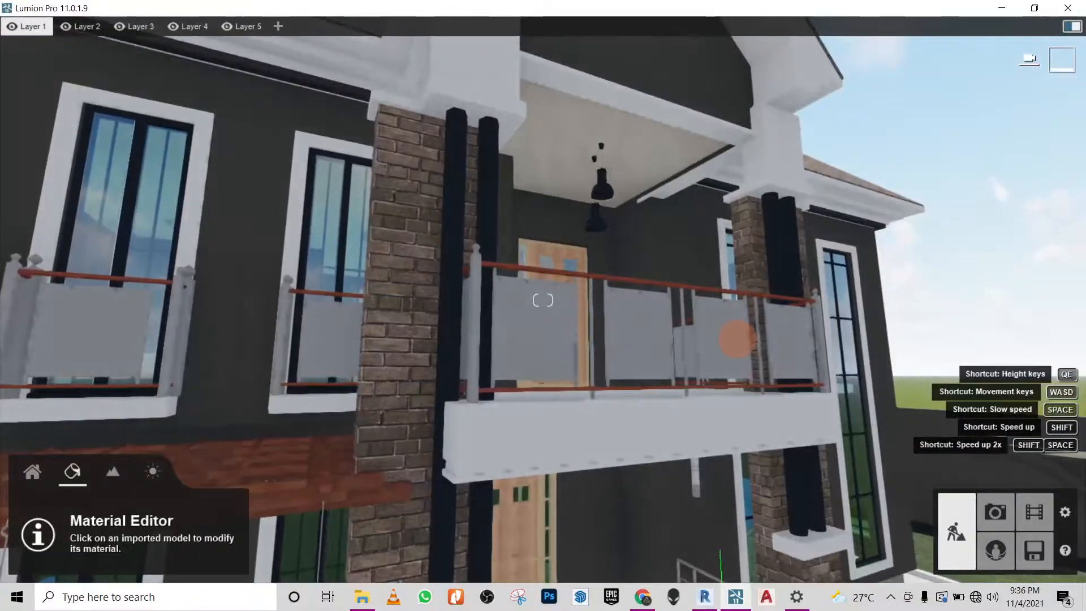
right_drag(696, 210, 577, 328)
click(560, 303)
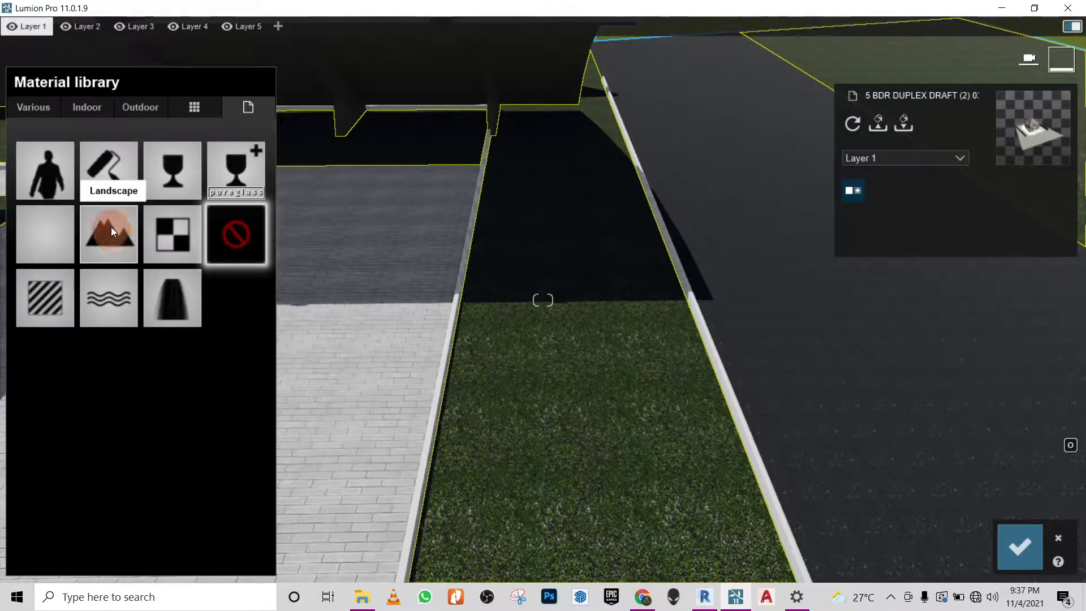
click(42, 106)
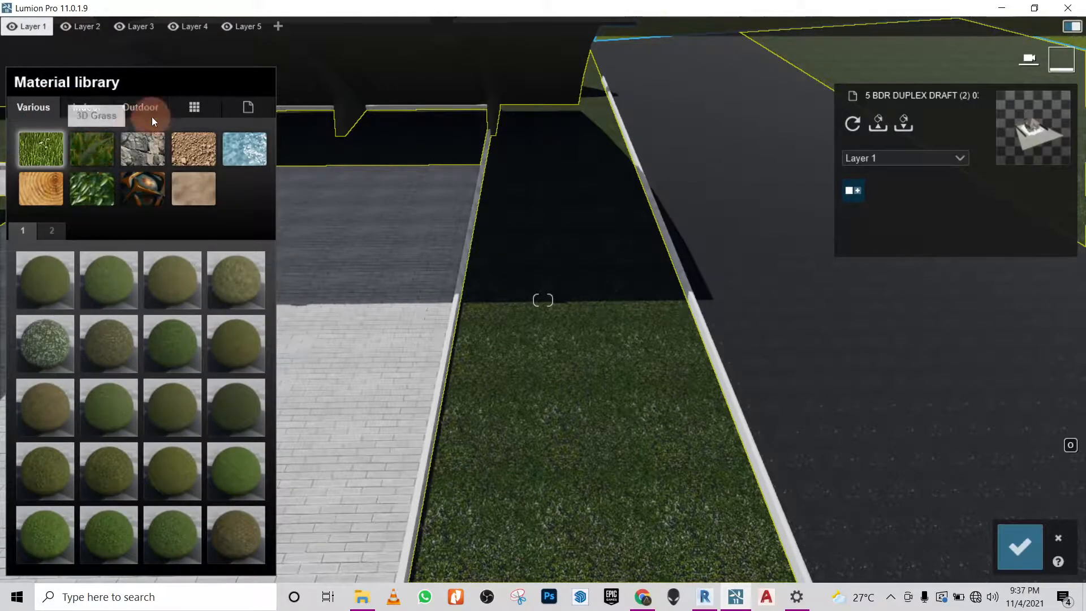
click(190, 110)
click(223, 105)
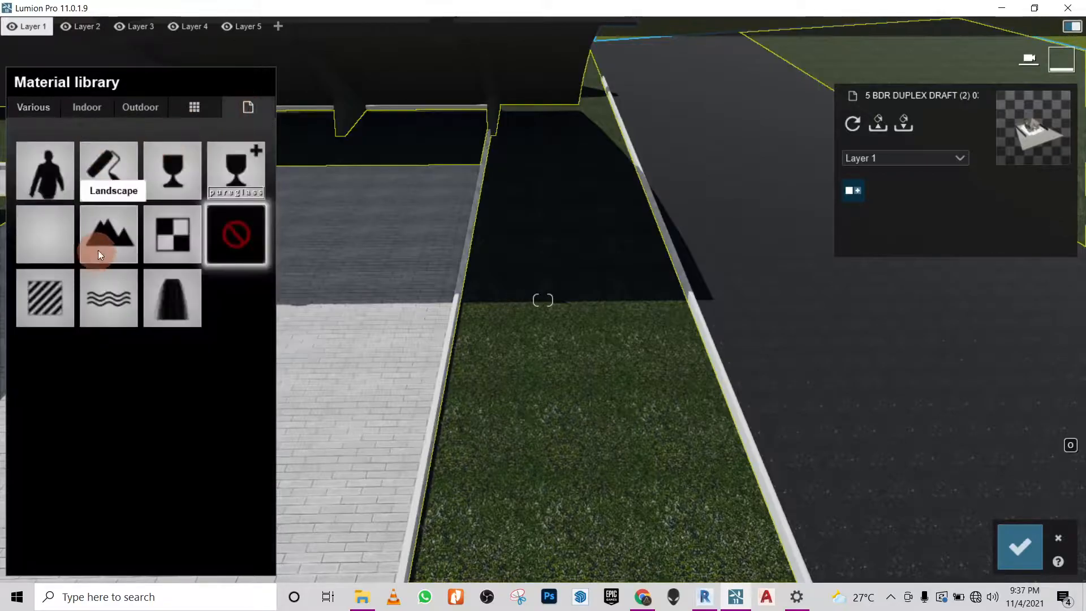
click(108, 227)
right_drag(551, 249, 558, 318)
mouse_move(548, 177)
right_down()
mouse_move(623, 264)
mouse_move(642, 261)
mouse_move(680, 282)
mouse_move(772, 519)
right_up()
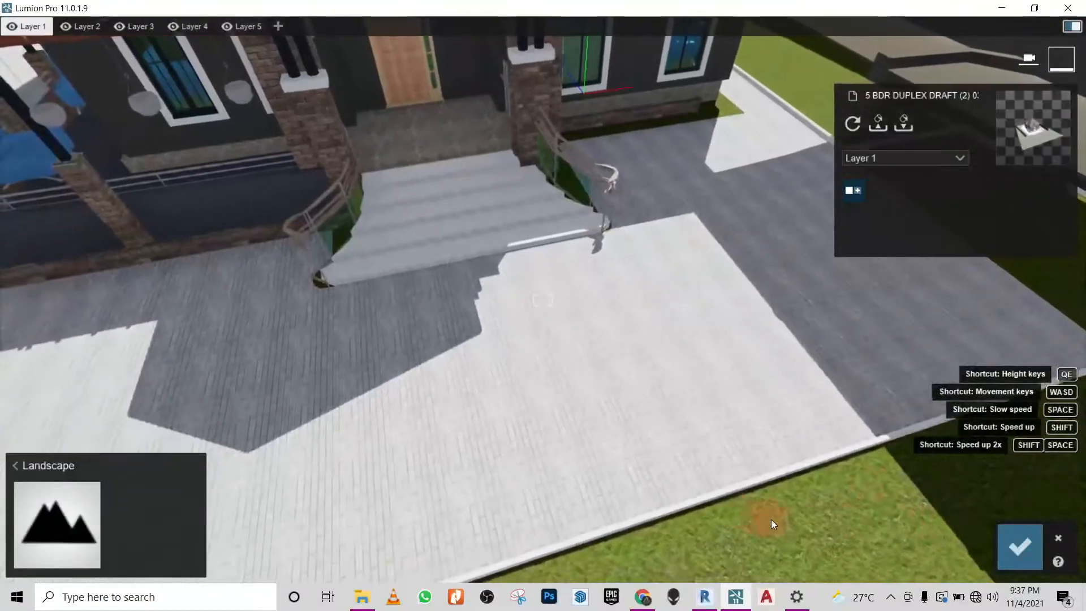
click(1024, 542)
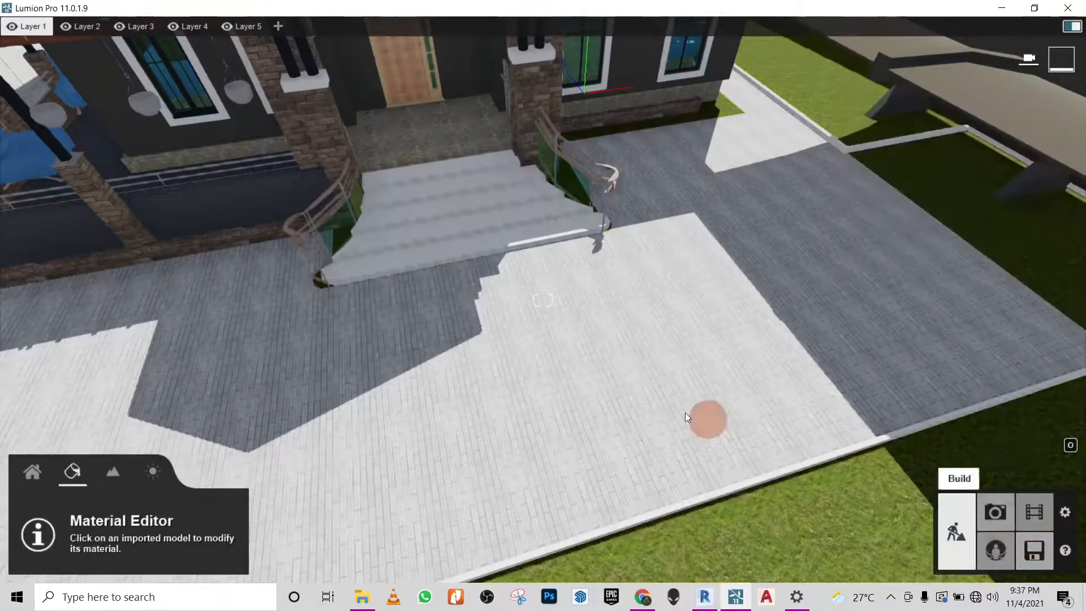
- Enable landscape grass for the terrain and inspect the lawn close to the kerb
click(116, 472)
click(116, 470)
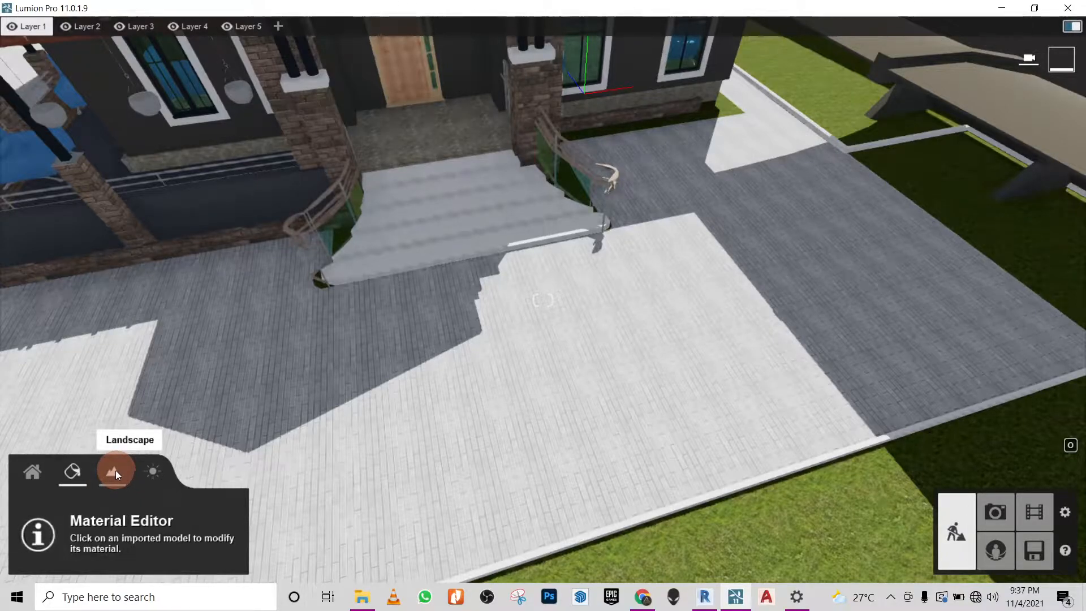
click(188, 515)
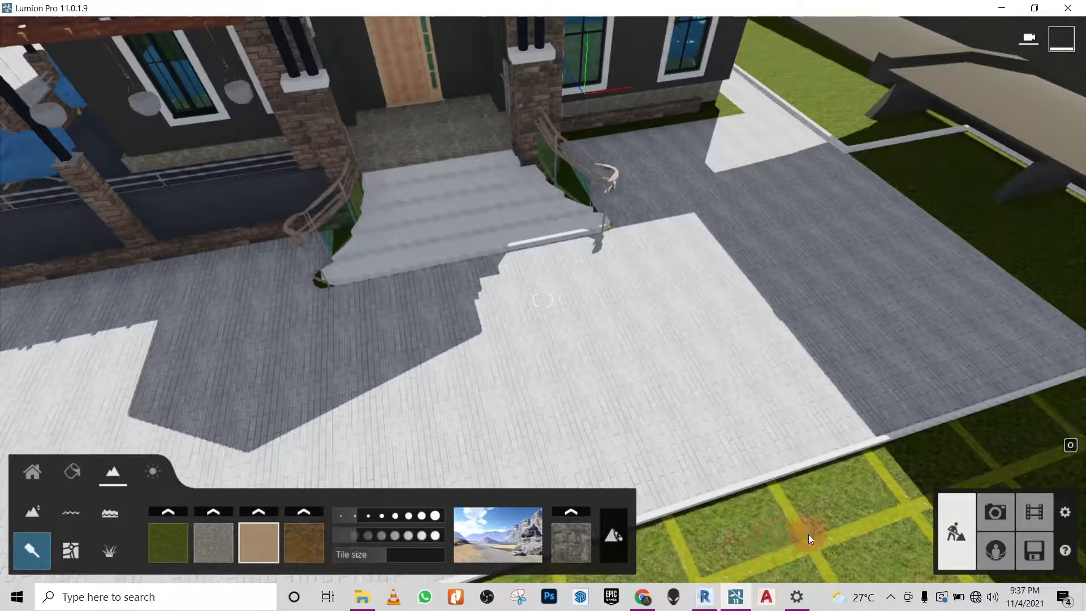
click(107, 552)
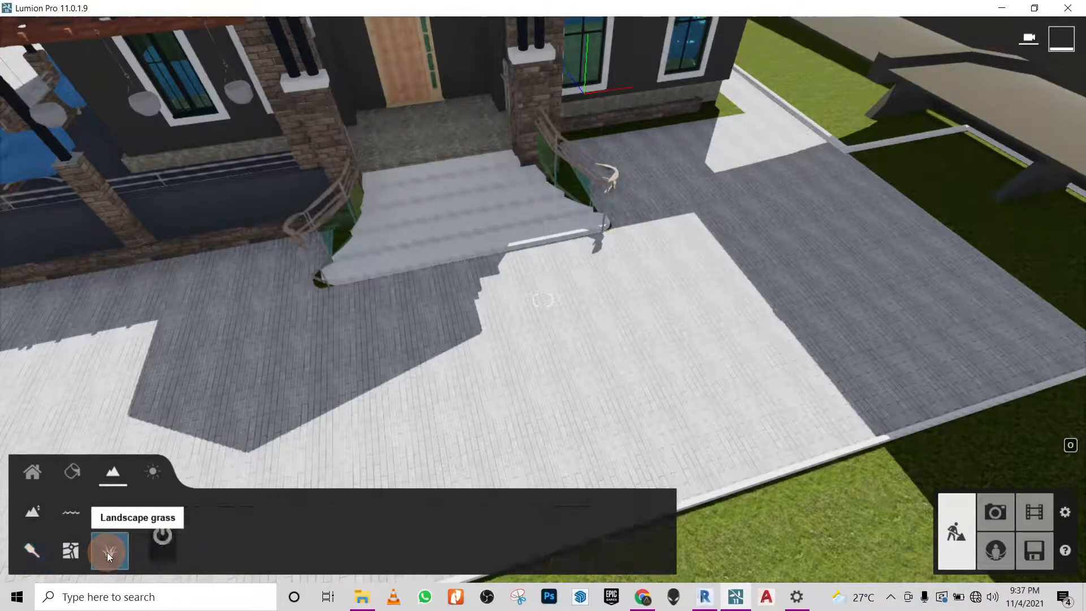
right_drag(542, 424, 538, 424)
click(163, 535)
right_drag(336, 397, 656, 322)
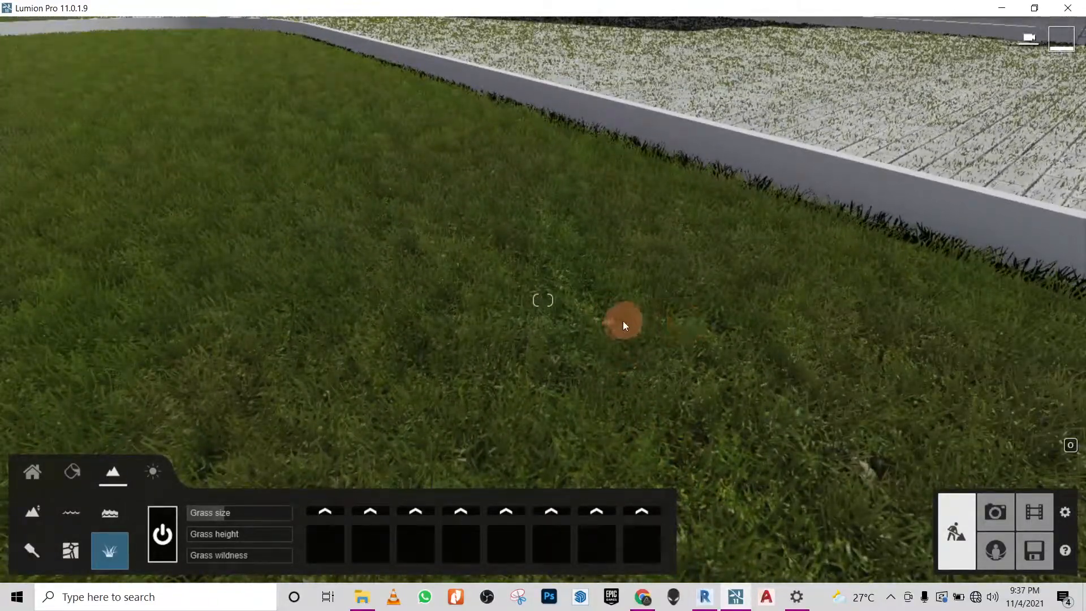
- Increase the landscape grass size and height, checking the blades on the kerbed lawn beside the driveway
right_drag(593, 307, 504, 260)
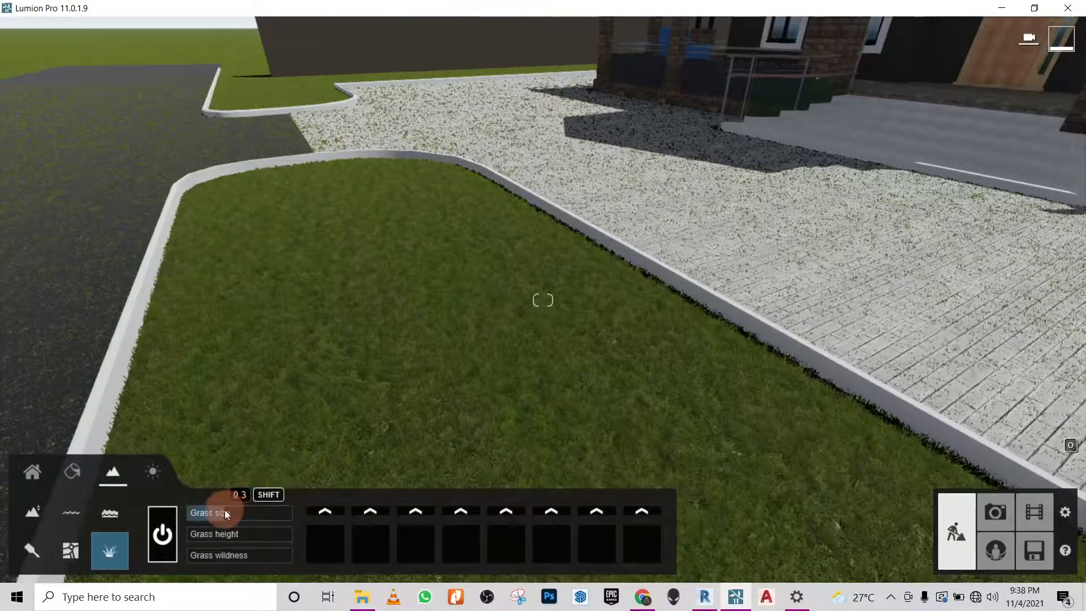
drag(225, 513, 249, 515)
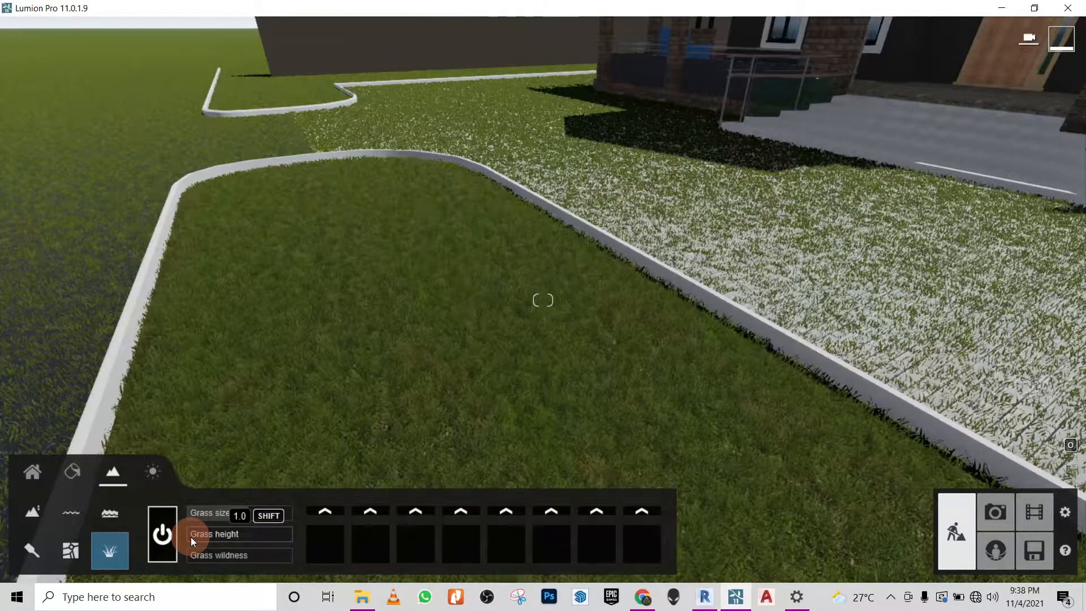
drag(238, 514, 245, 516)
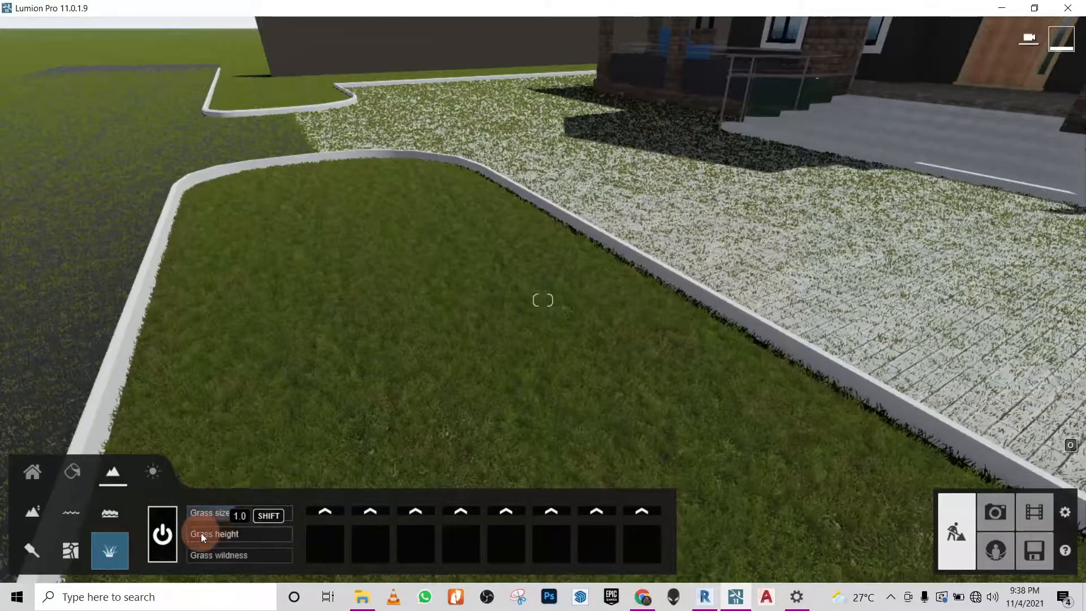
drag(210, 536, 193, 559)
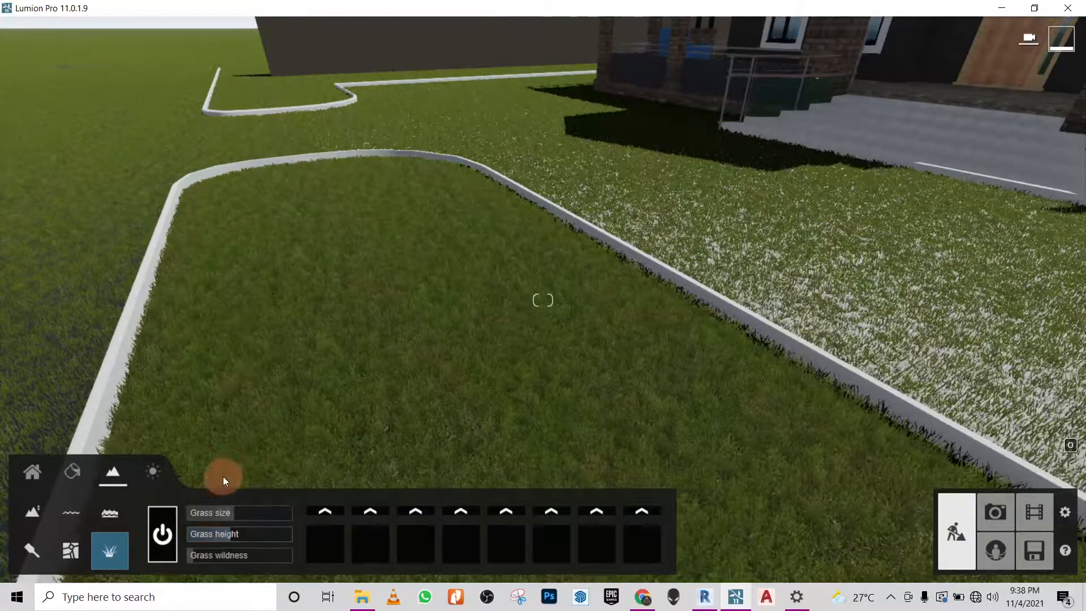
right_drag(324, 277, 324, 277)
right_drag(552, 288, 451, 358)
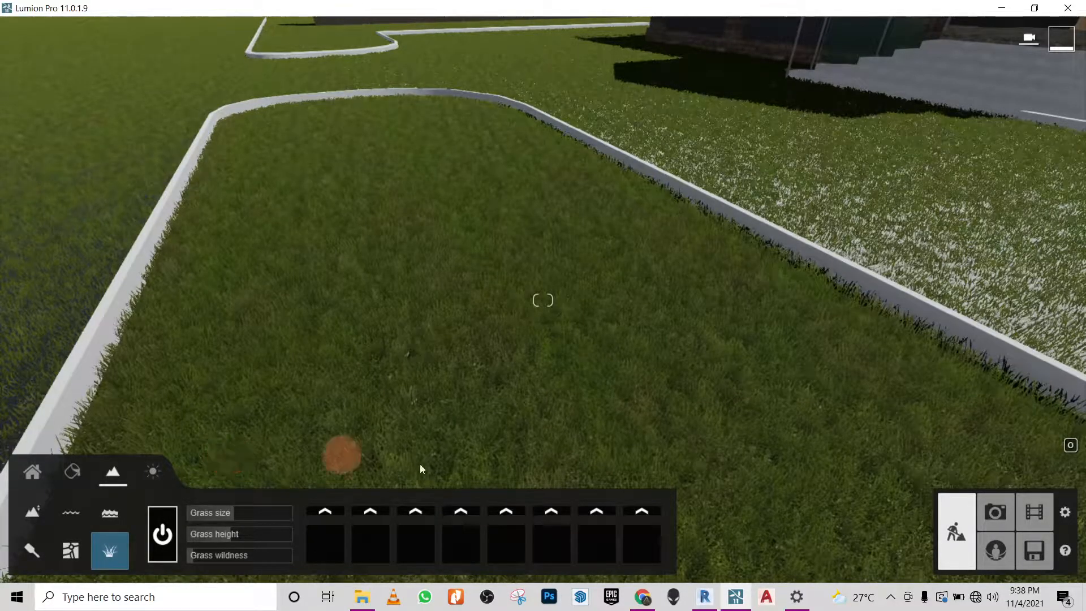
click(891, 598)
click(891, 598)
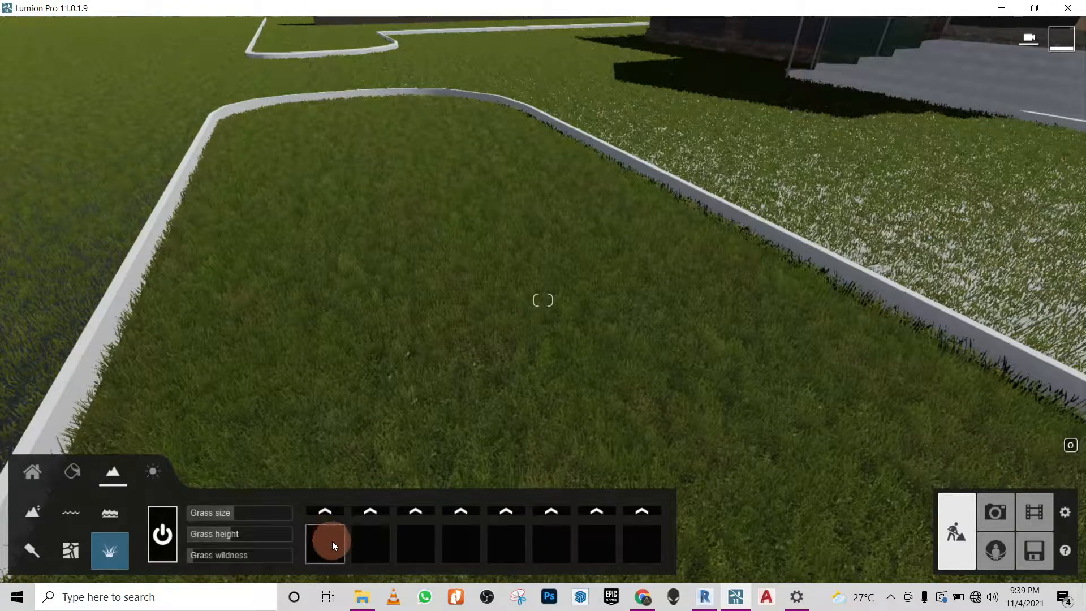
- Add the leafy green ground-cover plant as the first grass object, lower its spread and check it on the lawn
click(324, 511)
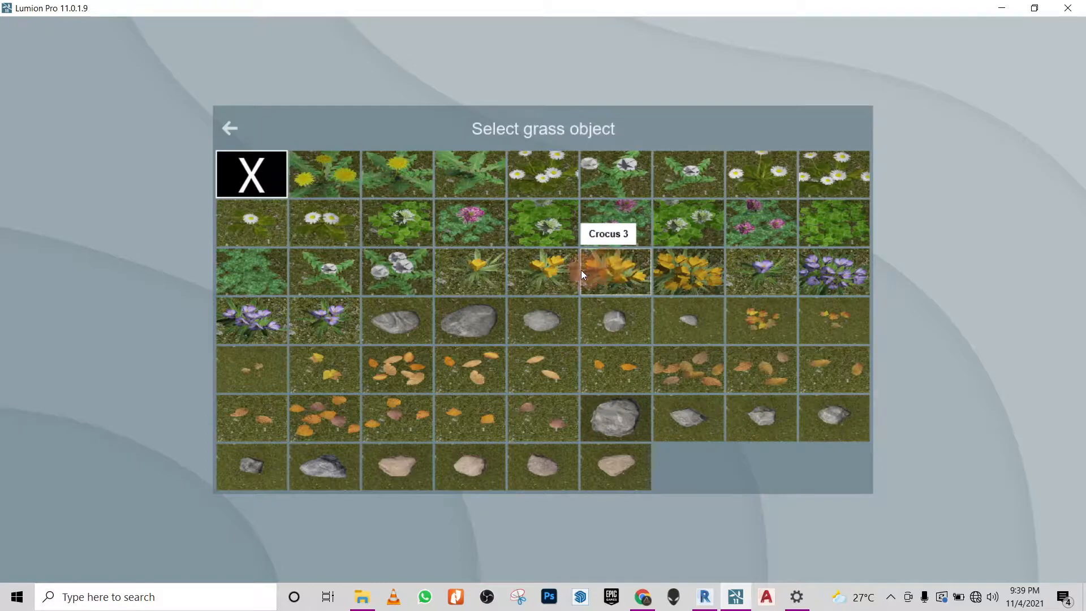
click(257, 263)
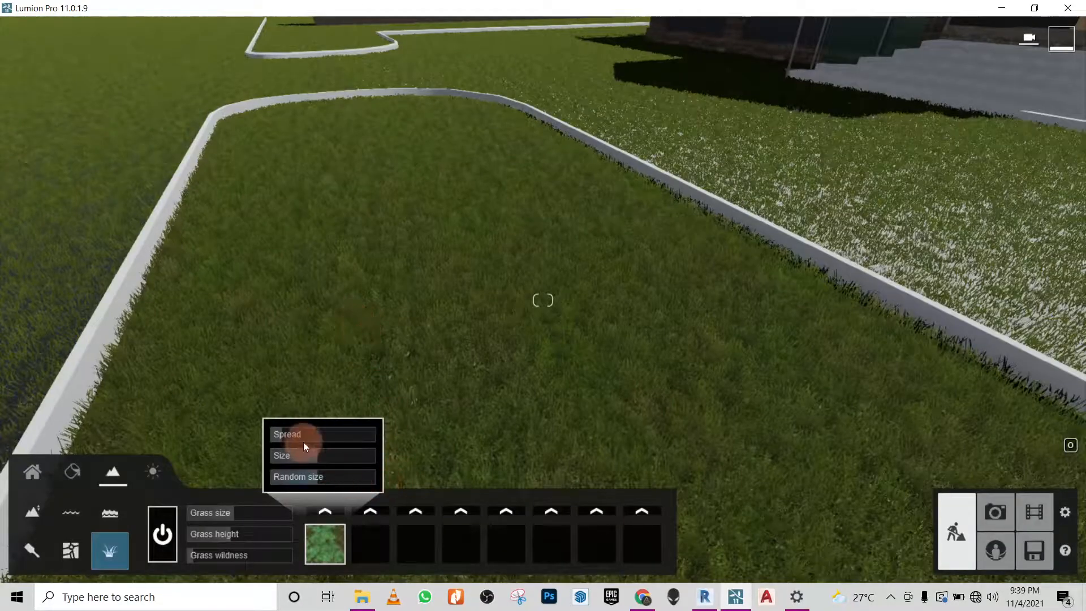
mouse_move(283, 433)
drag(283, 433, 239, 446)
right_drag(388, 232, 707, 274)
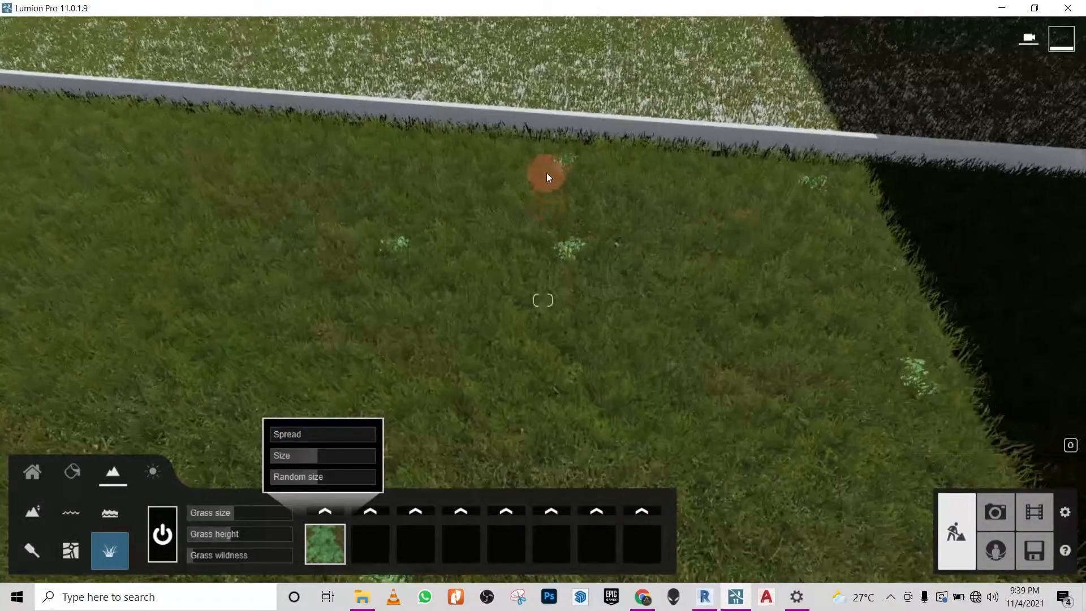
- Add Leaves dead 13 as the second grass object and lower its spread
click(376, 536)
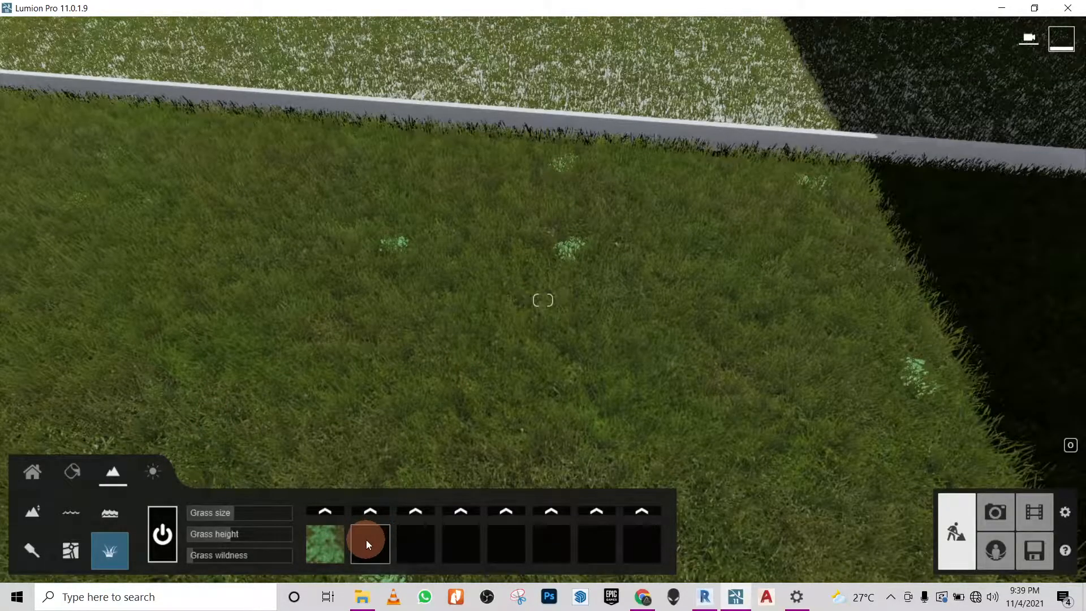
click(366, 510)
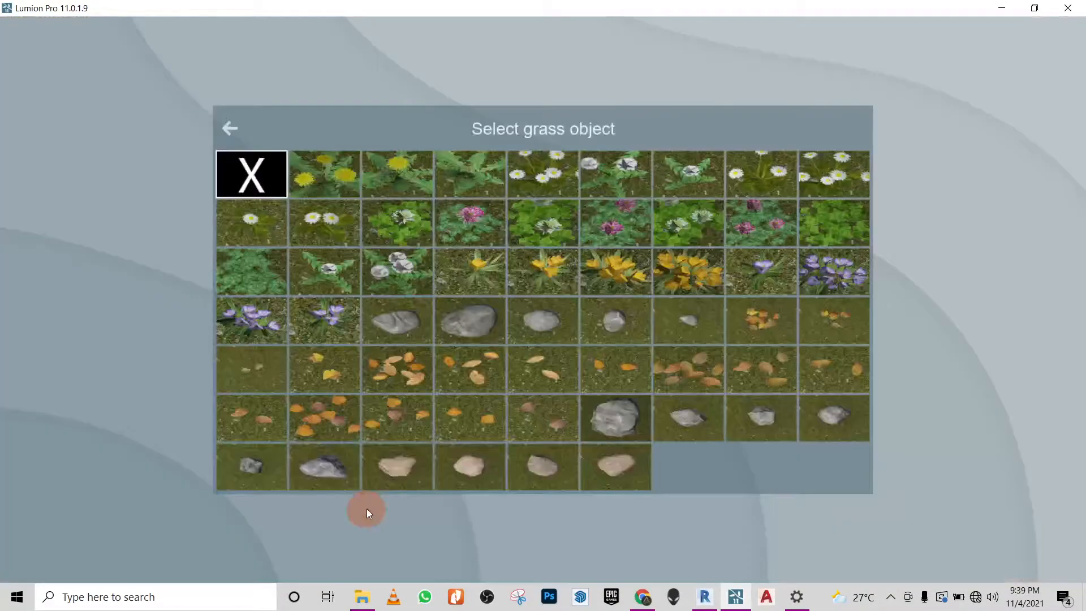
click(326, 412)
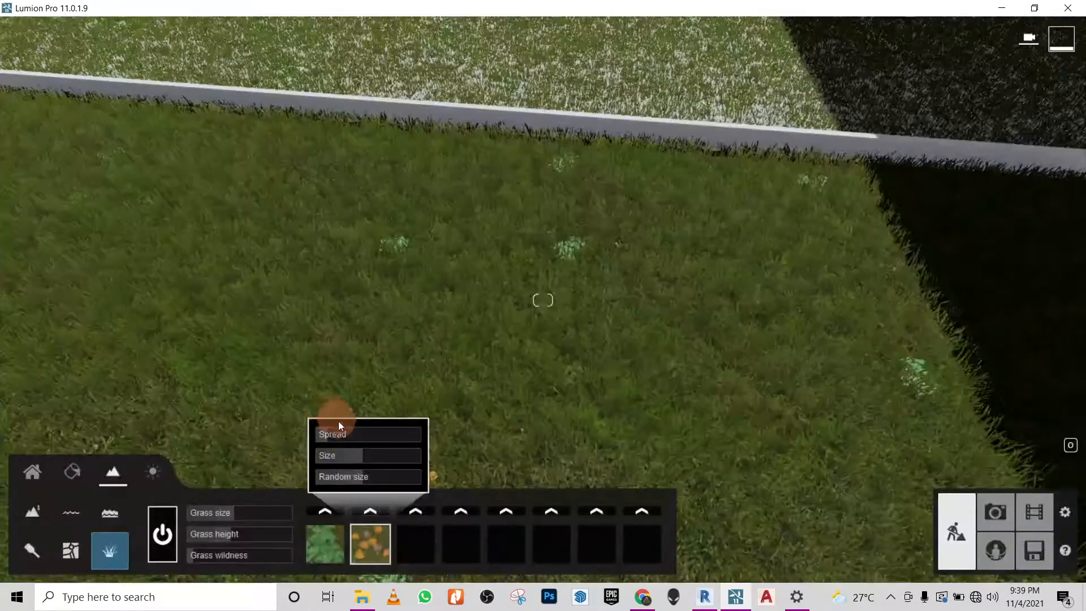
mouse_move(323, 432)
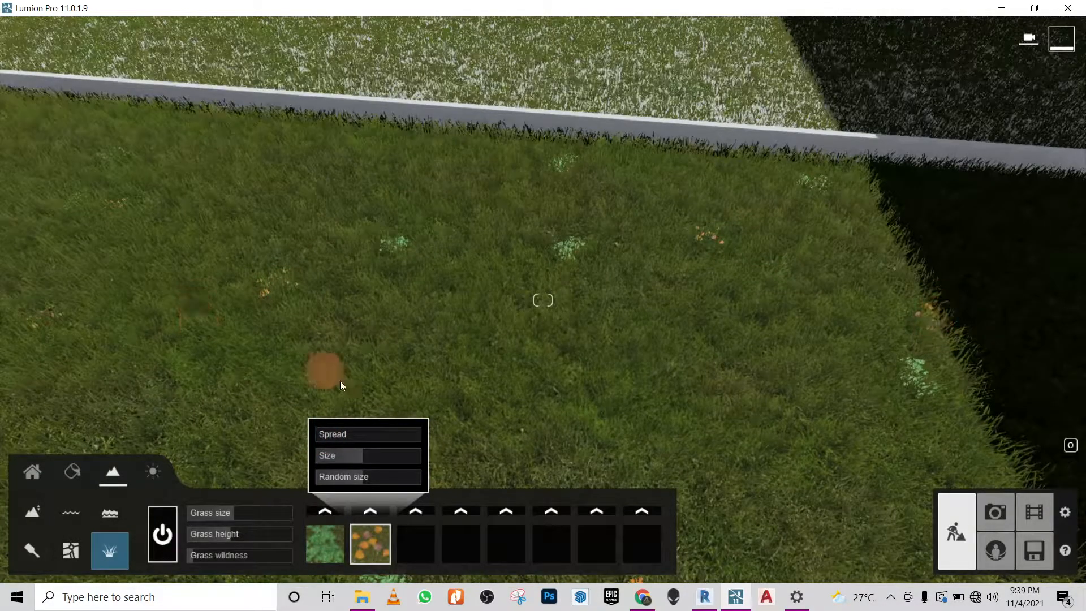
- Add Stone grey 3 as the third grass object with a spread of about 1.5 and check the lawn and paving
click(424, 512)
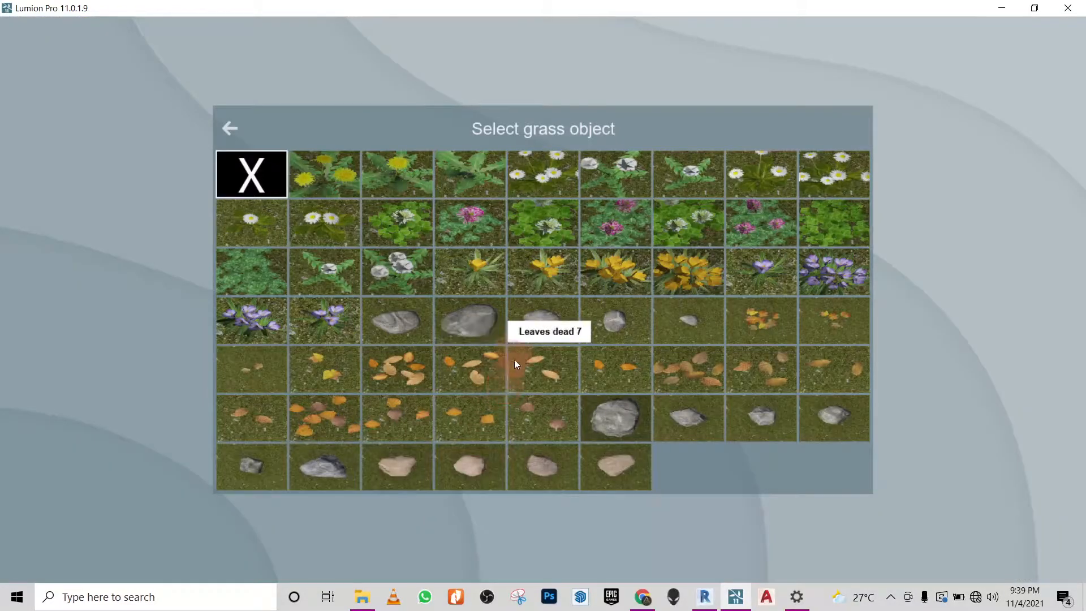
click(539, 338)
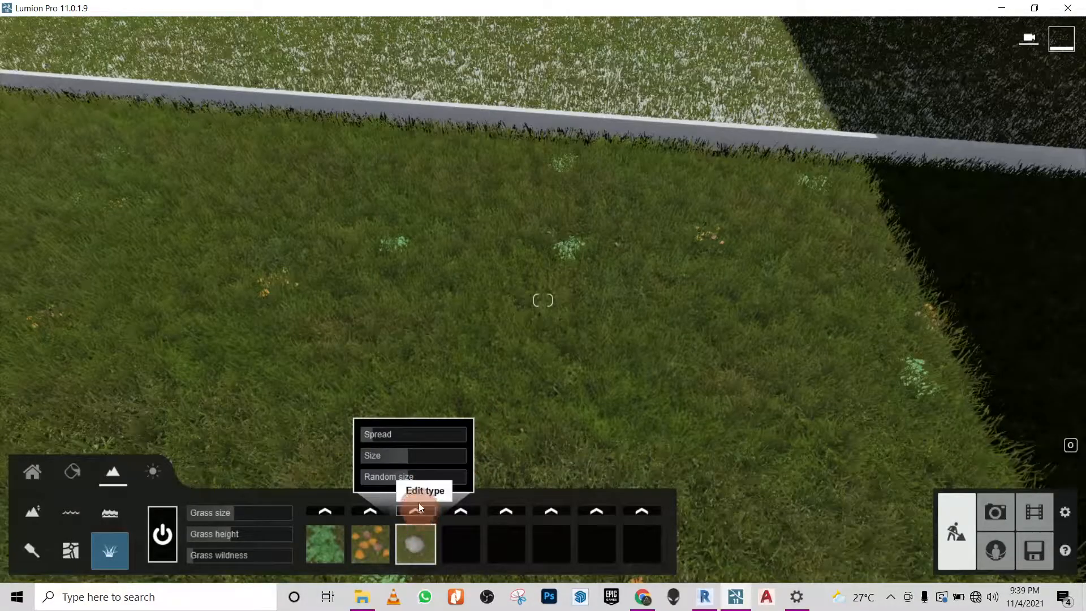
drag(372, 436, 368, 436)
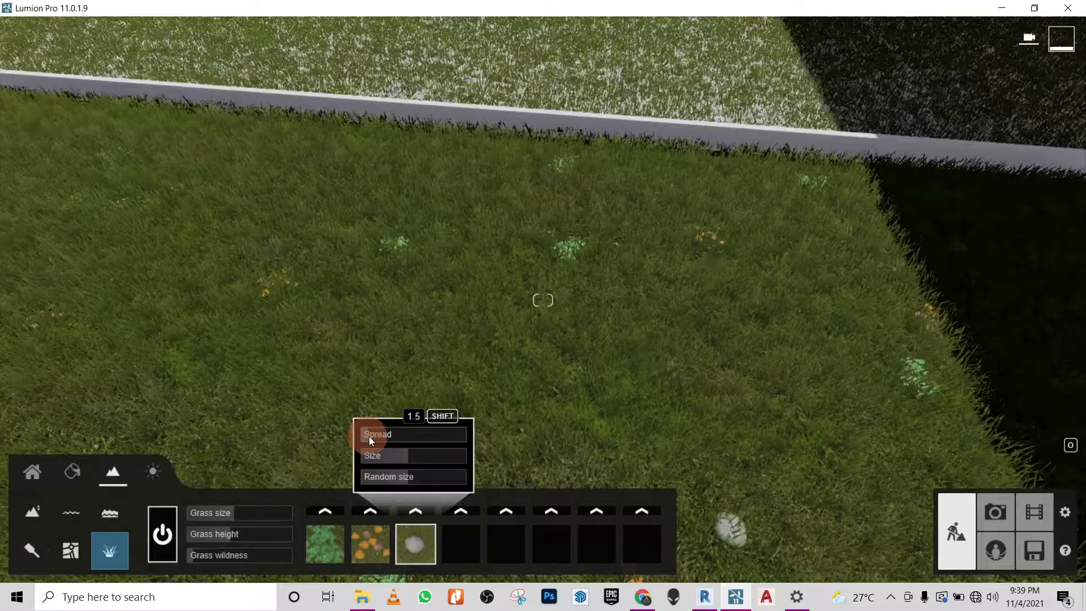
mouse_move(687, 311)
right_down()
mouse_move(678, 310)
mouse_move(699, 313)
right_up()
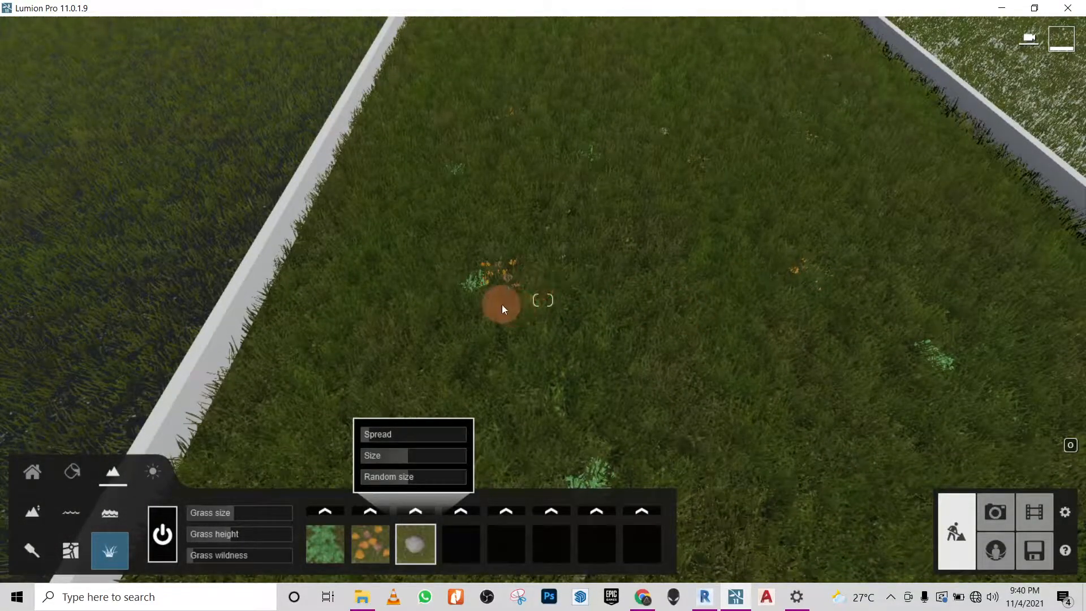
right_drag(520, 284, 497, 308)
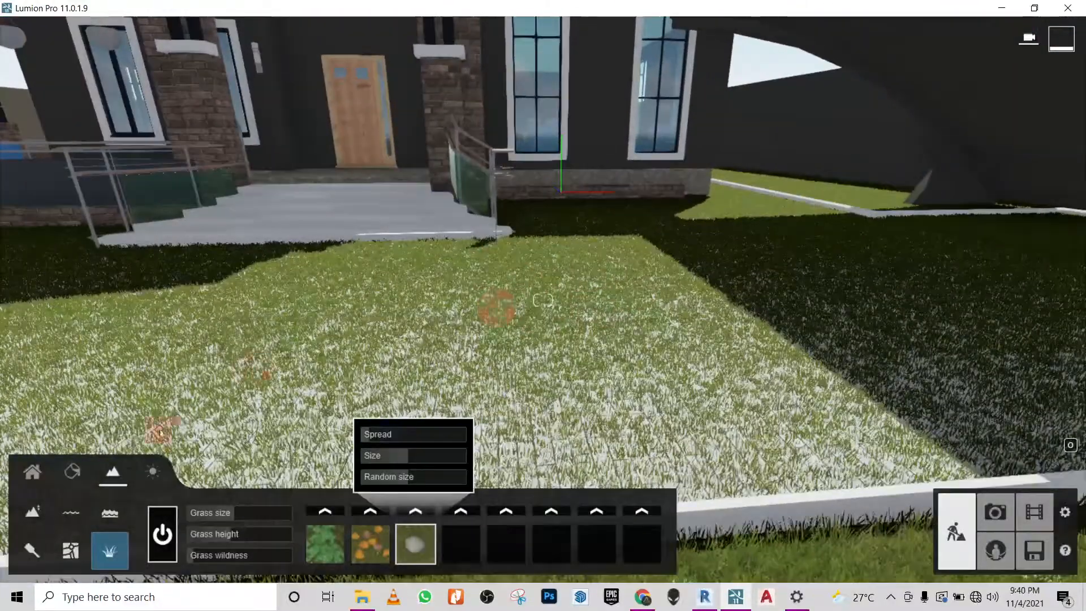
- Return to imported-object placement and examine the paving in front of the entrance steps
click(35, 477)
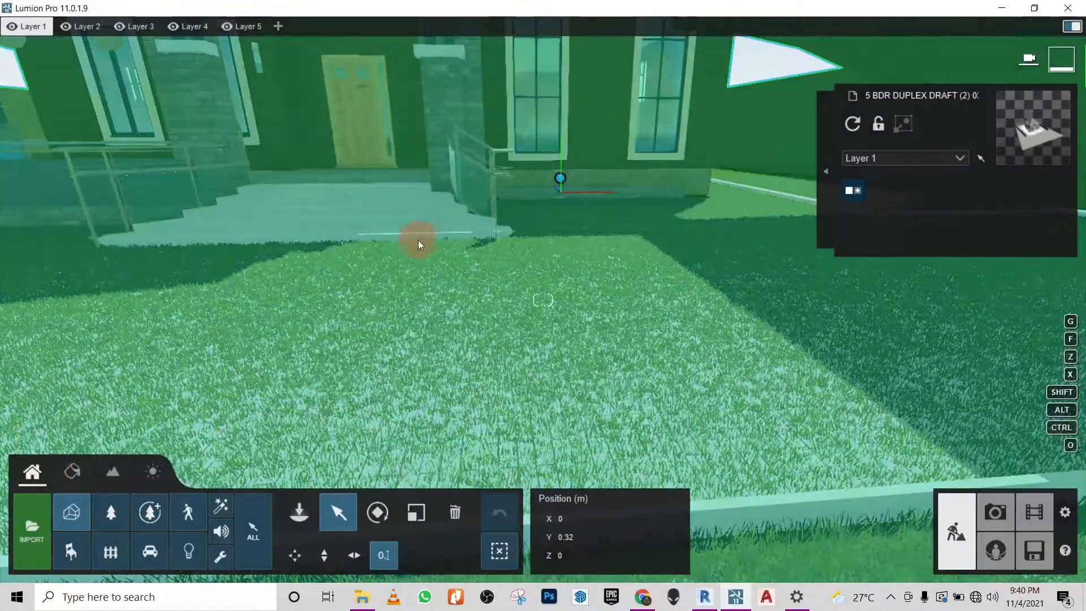
key(s)
right_drag(421, 241, 568, 199)
right_drag(408, 297, 352, 399)
key(w)
key(s)
right_drag(535, 361, 551, 257)
key(w)
key(s)
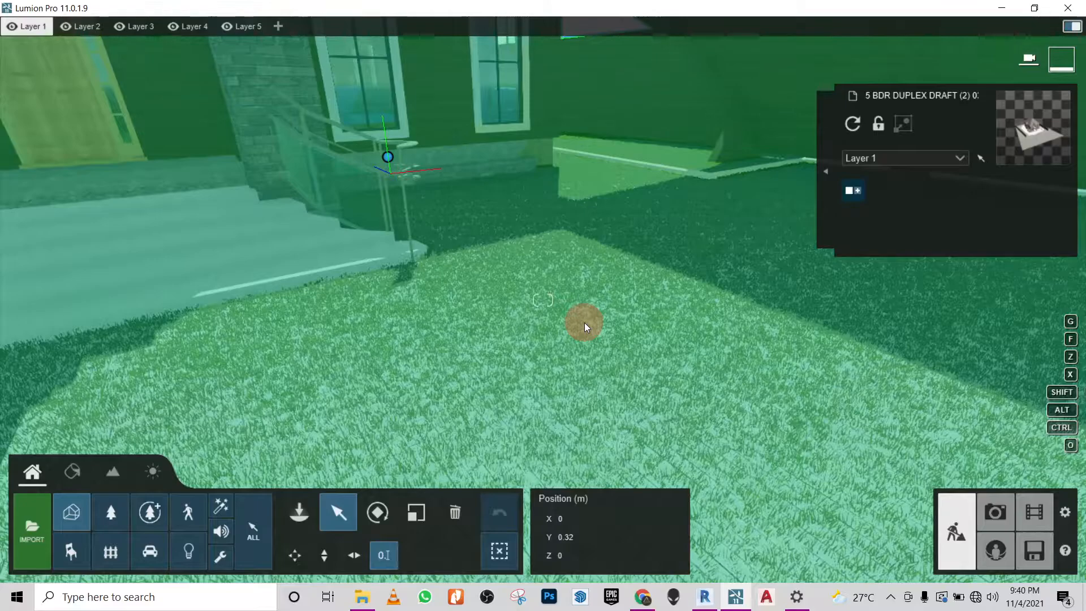
- Select the house model and set its vertical position to 0.35 m
click(389, 157)
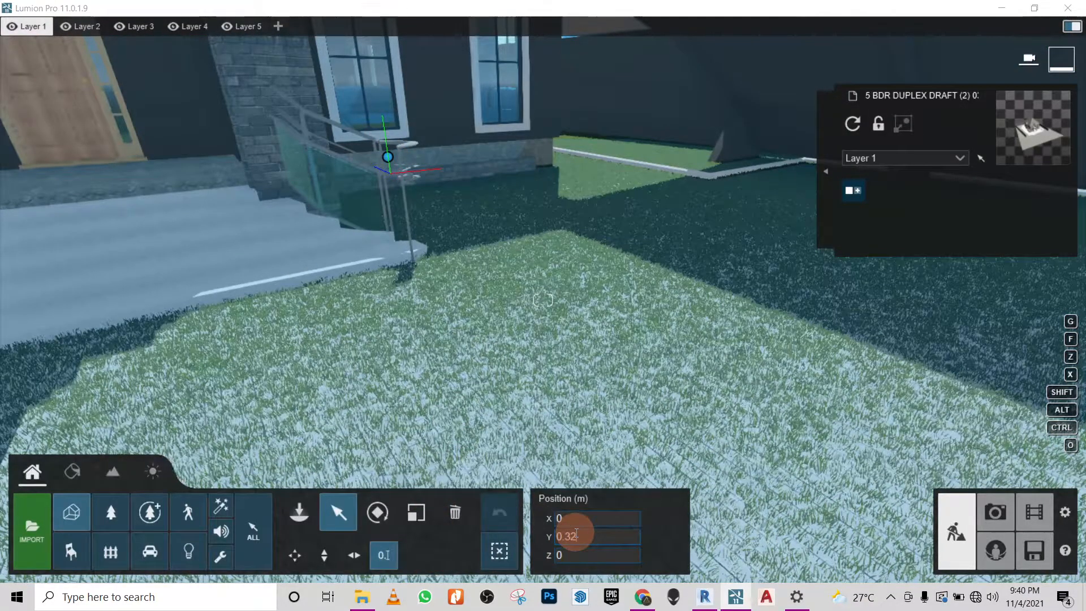
key(BackSpace)
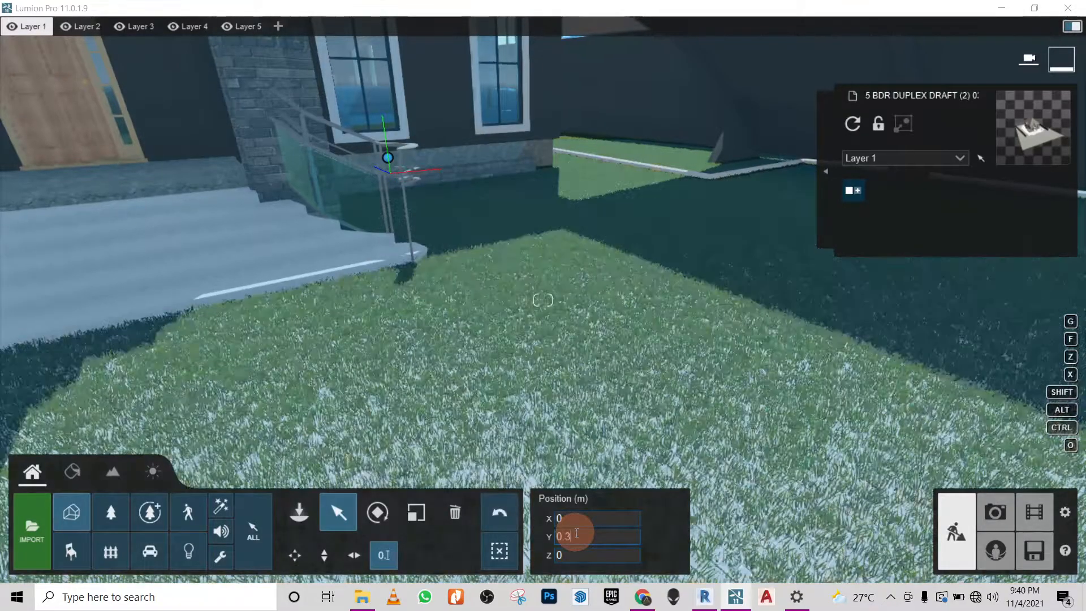
text(3)
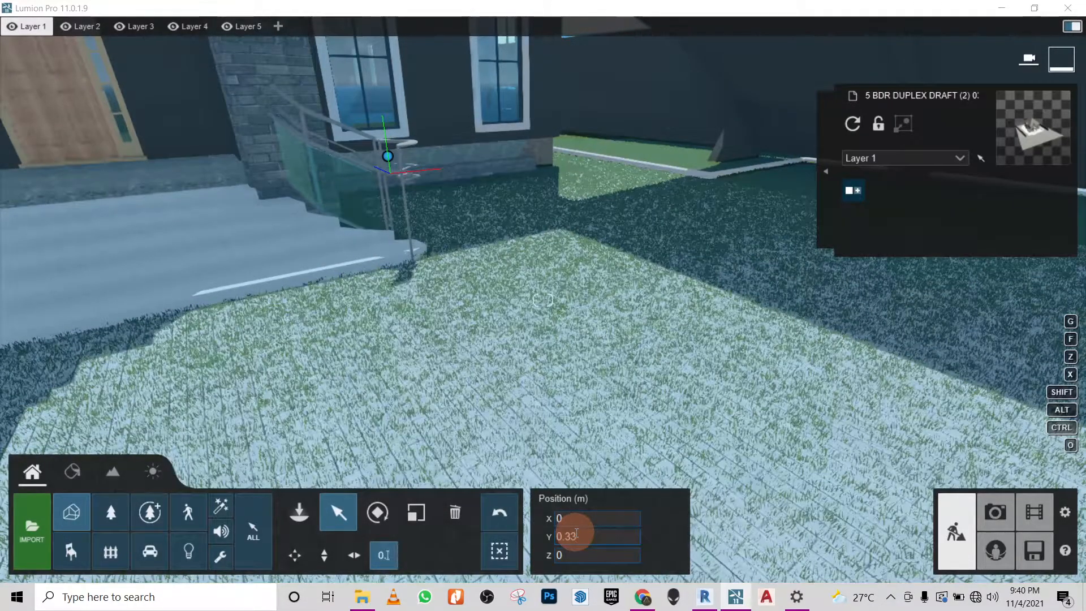
key(BackSpace)
text(5)
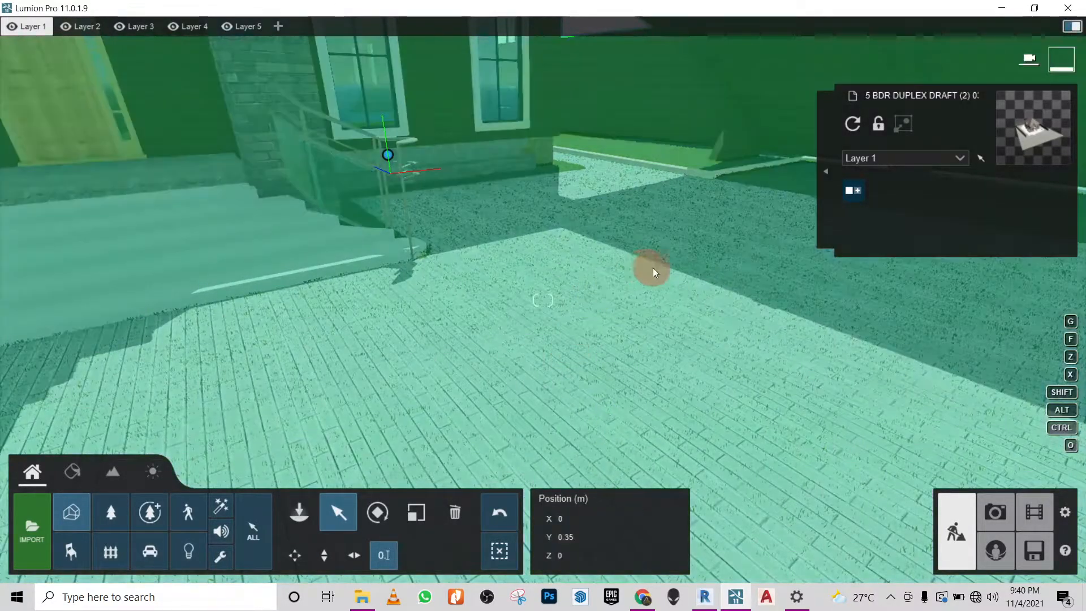
- Check the paving for protruding grass, and set the house model's vertical position to 0.37 m
mouse_move(653, 271)
right_down()
mouse_move(643, 269)
mouse_move(652, 271)
right_up()
key(w)
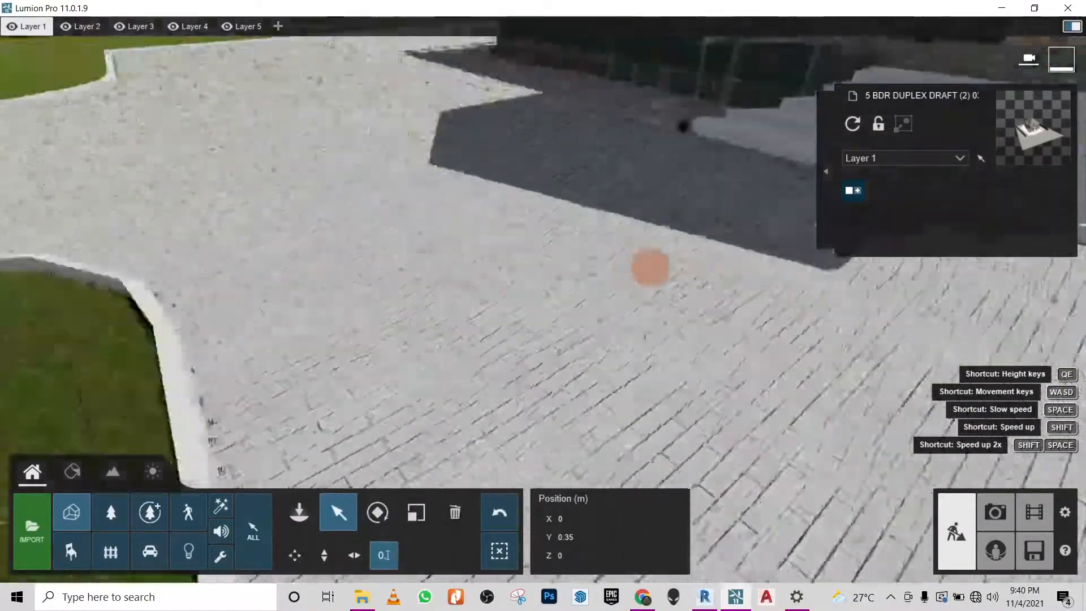
mouse_move(651, 268)
right_down()
mouse_move(666, 267)
mouse_move(653, 267)
right_up()
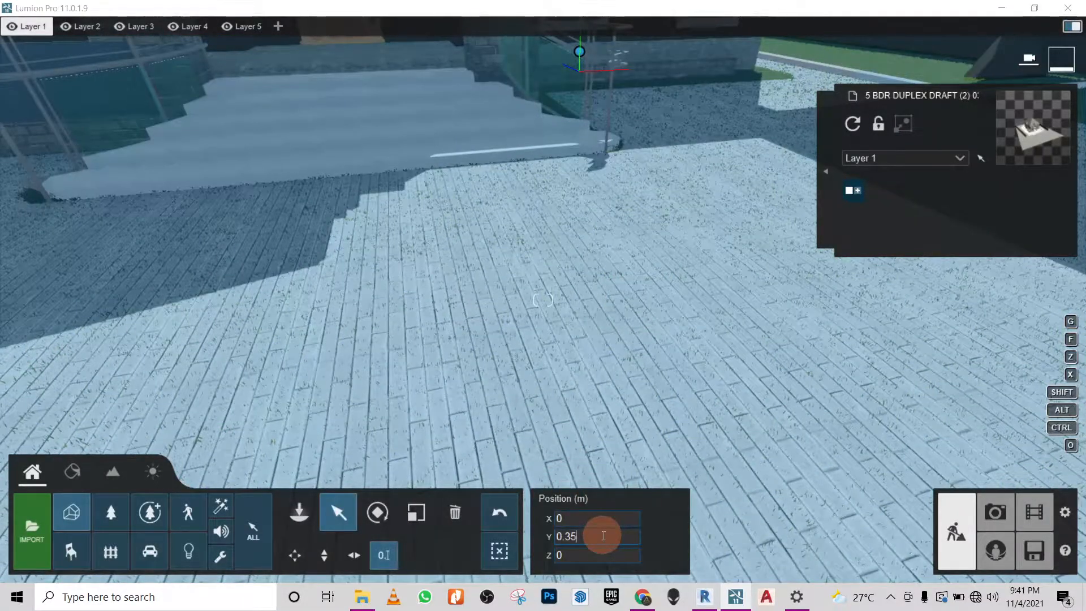
key(BackSpace)
text(6)
key(BackSpace)
text(7)
right_drag(522, 361, 545, 281)
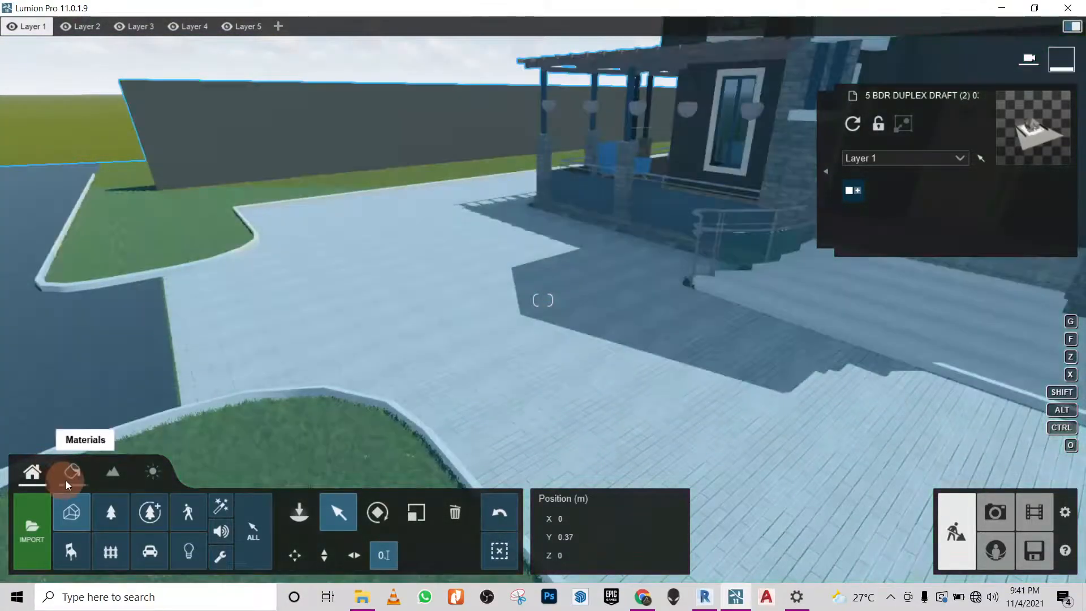
- Apply the outdoor stone material Polii CityStreet Sidewalk 002 2k to the Site - Sand paving and inspect it up close
click(73, 472)
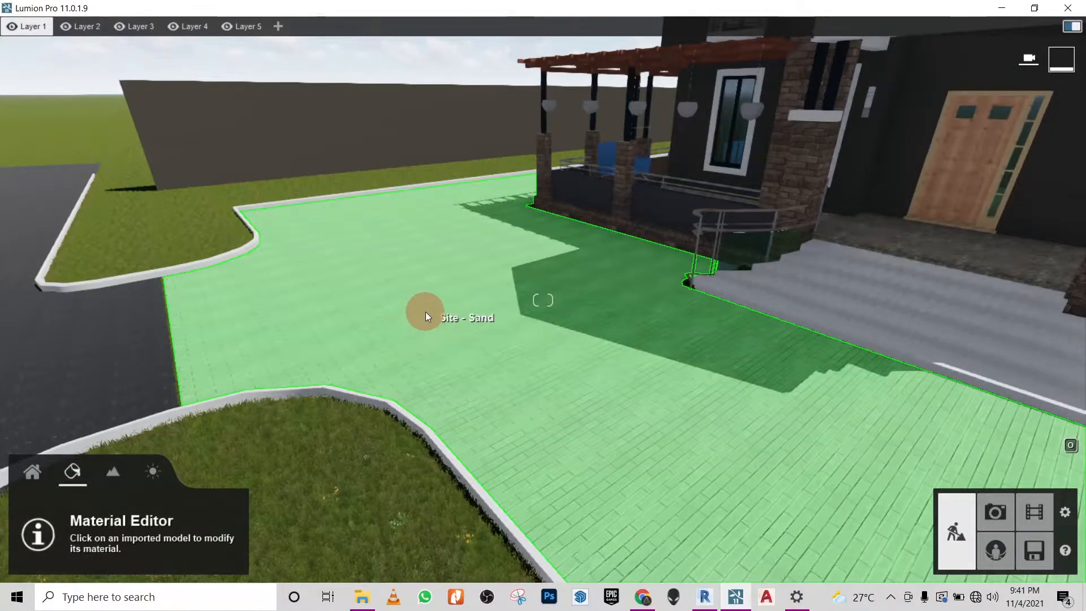
click(426, 310)
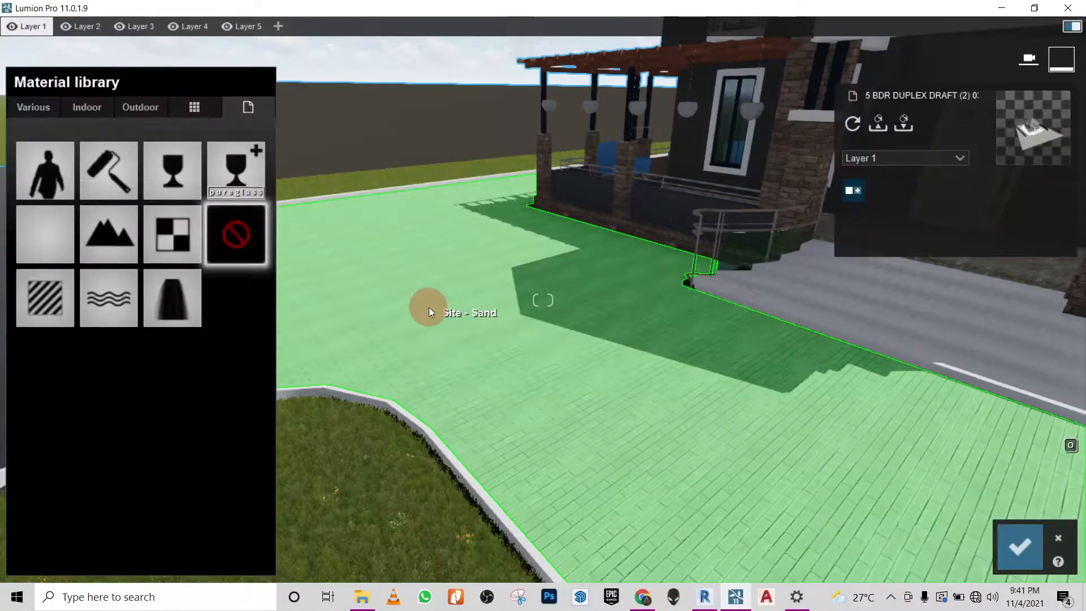
click(145, 104)
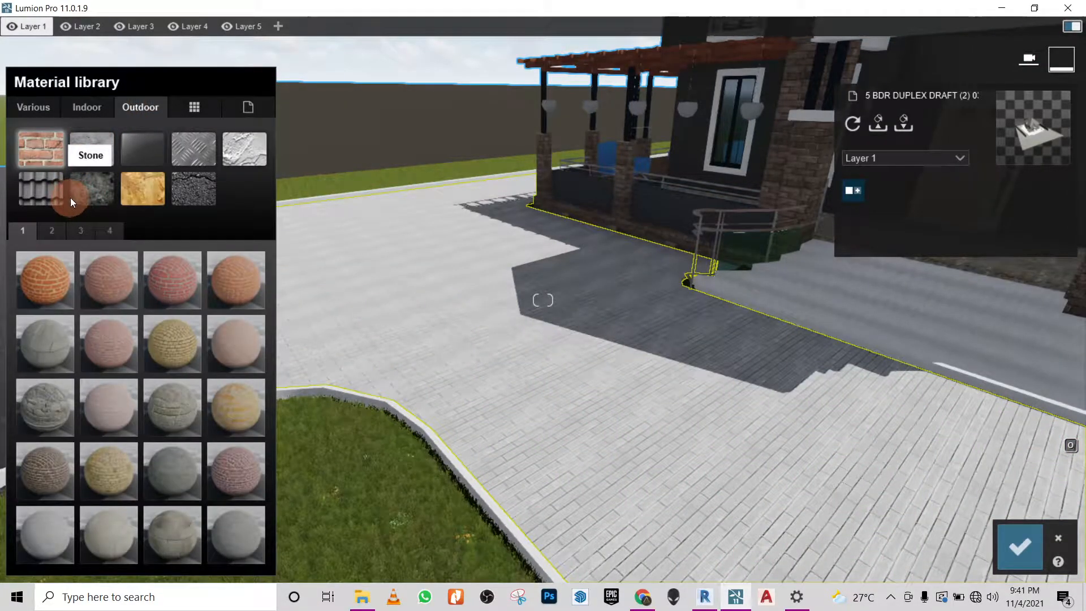
click(101, 191)
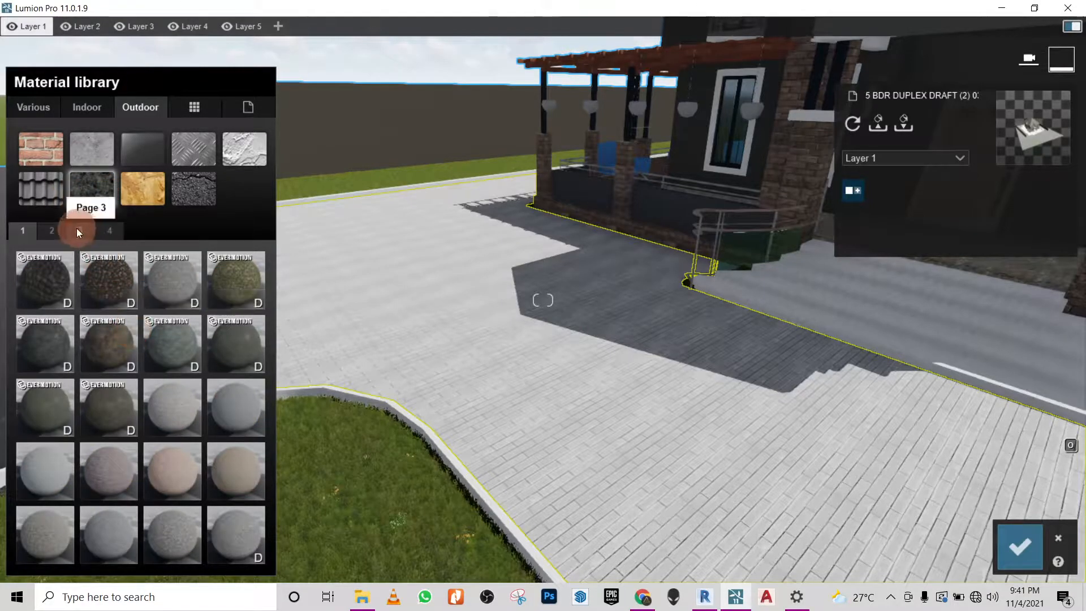
click(61, 228)
click(119, 340)
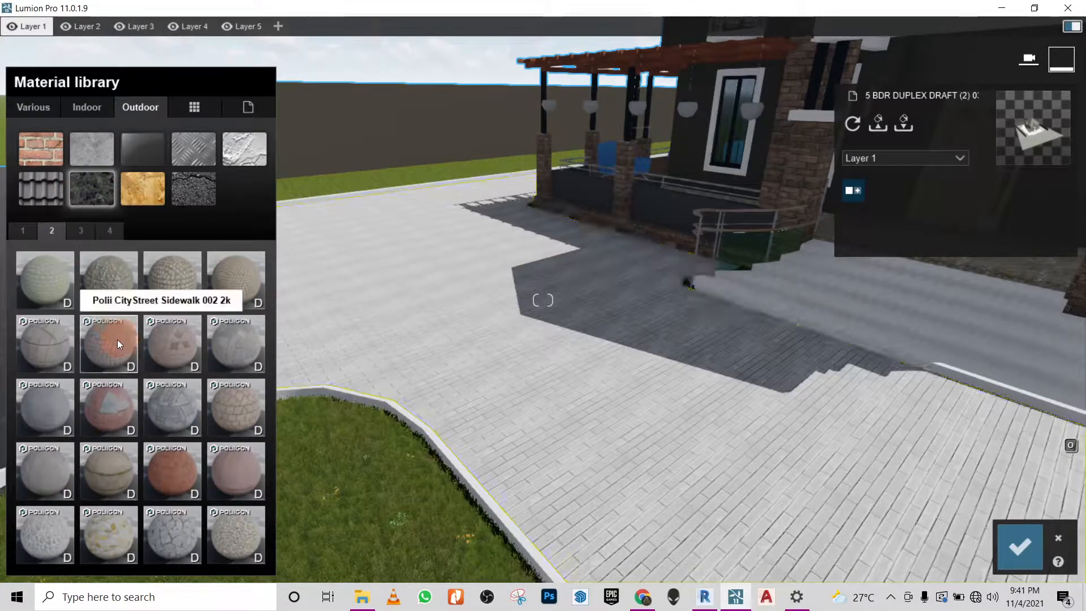
key(w)
right_drag(434, 339, 430, 340)
key(w)
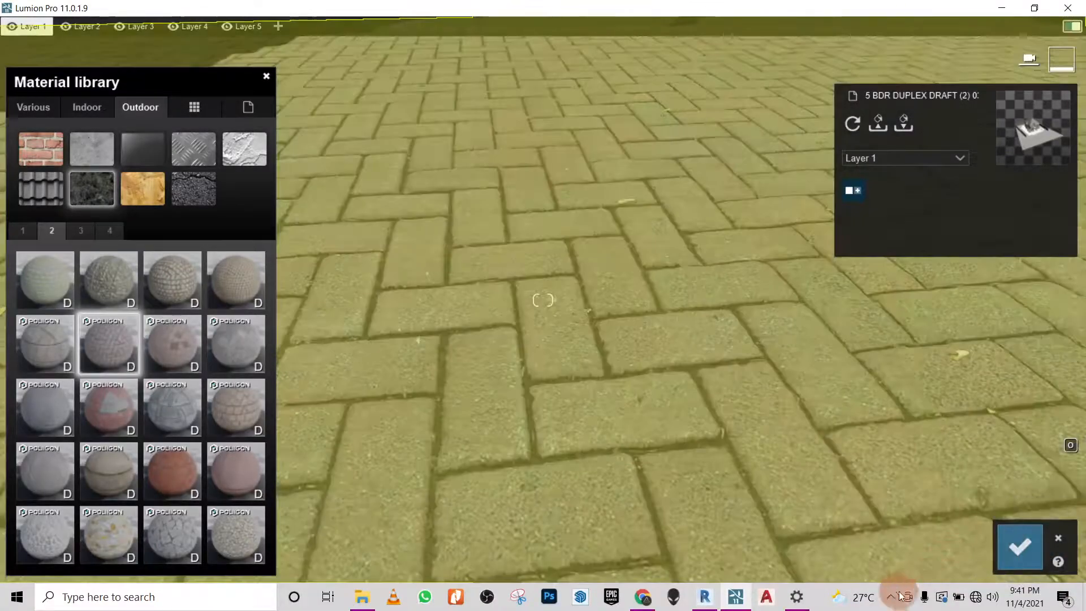
click(890, 597)
click(891, 597)
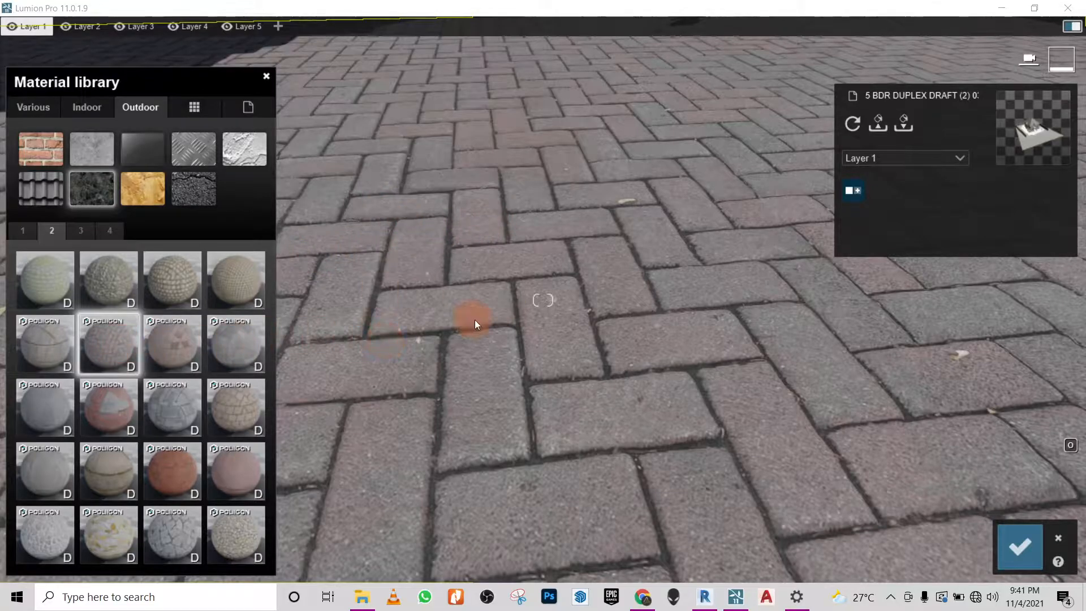
- Open the settings of the Polii CityStreet Sidewalk 002 2k paving material and lower its gloss and reflectivity to nearly zero
click(101, 341)
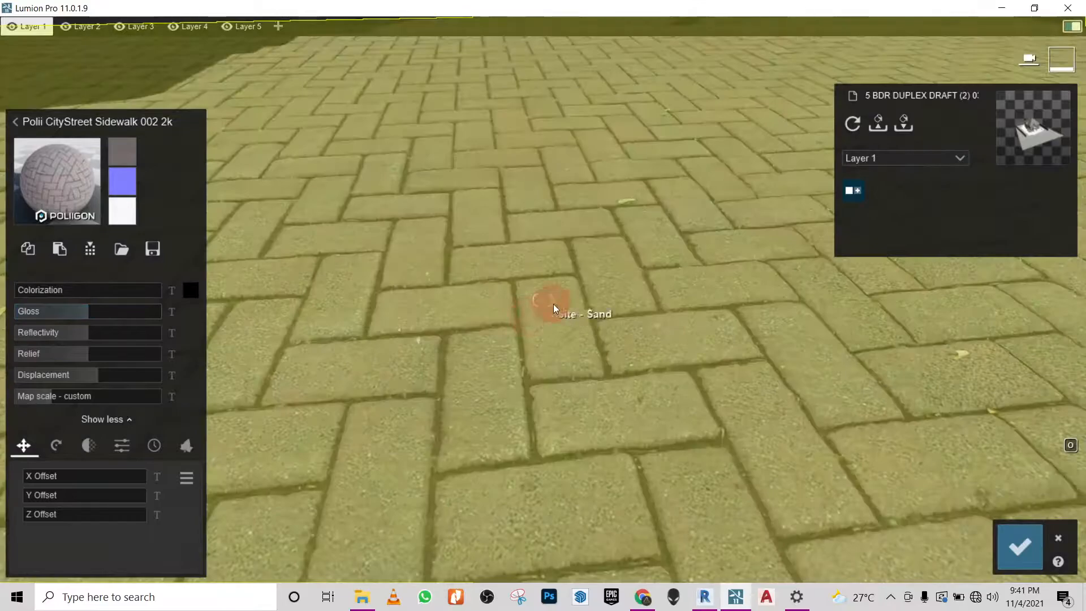
mouse_move(554, 304)
right_down()
mouse_move(591, 304)
mouse_move(555, 303)
right_up()
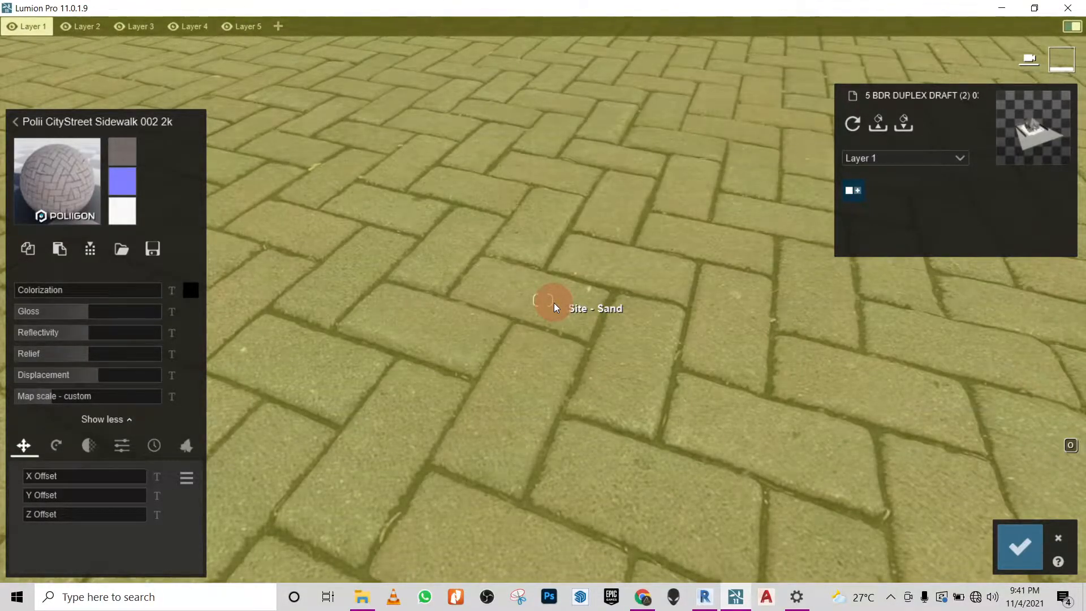
right_drag(555, 301, 537, 277)
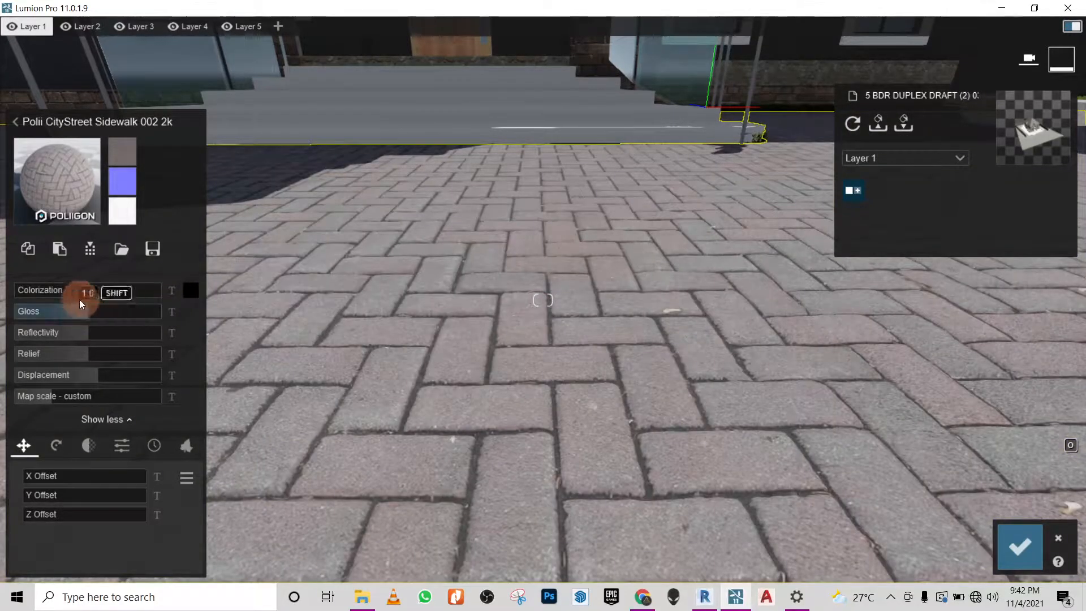
drag(76, 314, 17, 315)
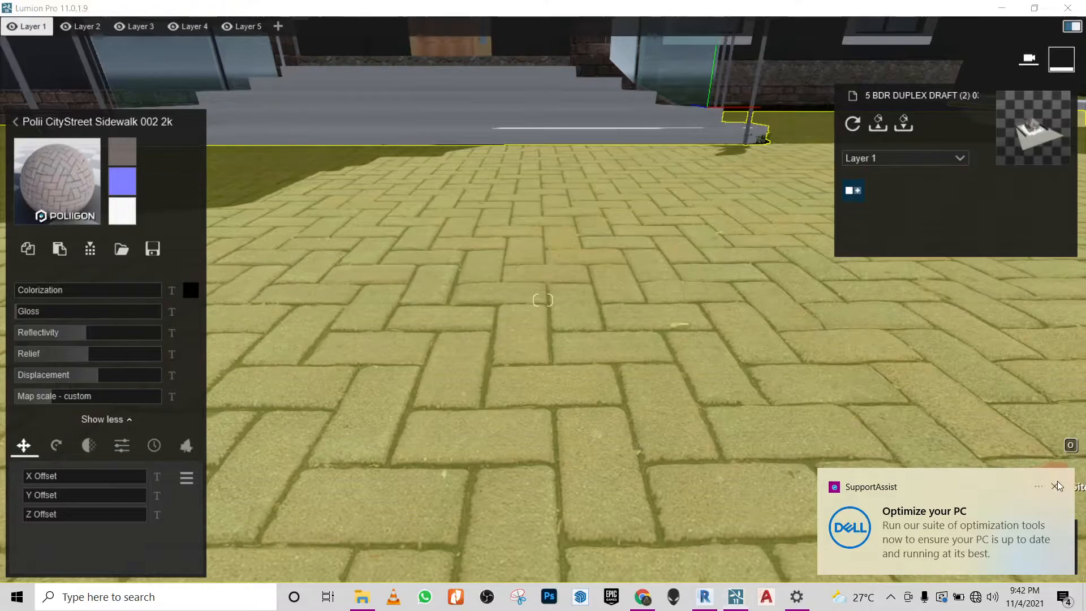
click(1057, 486)
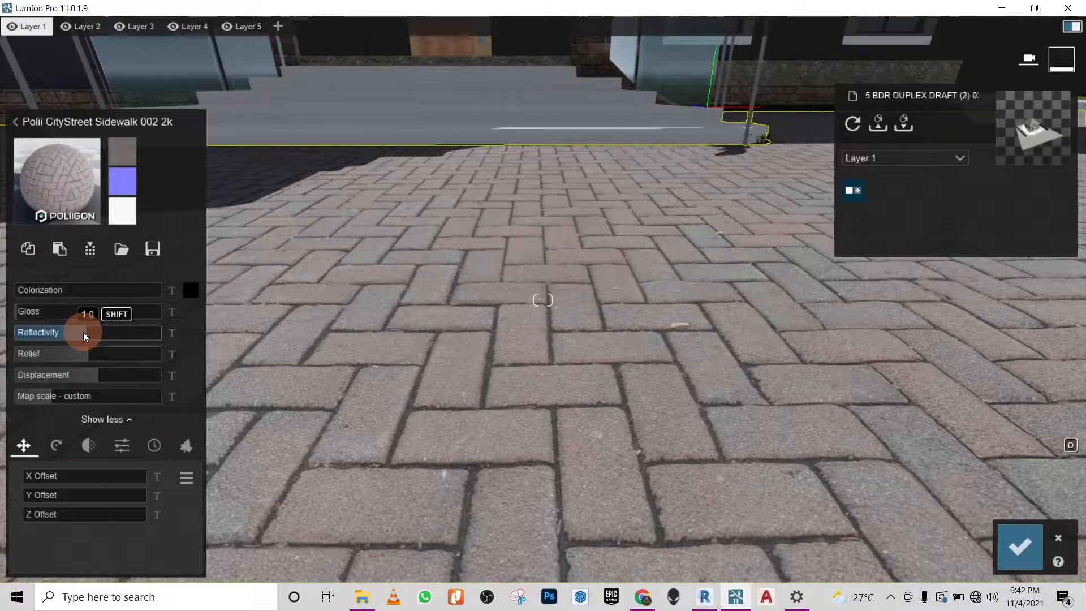
drag(83, 332, 25, 333)
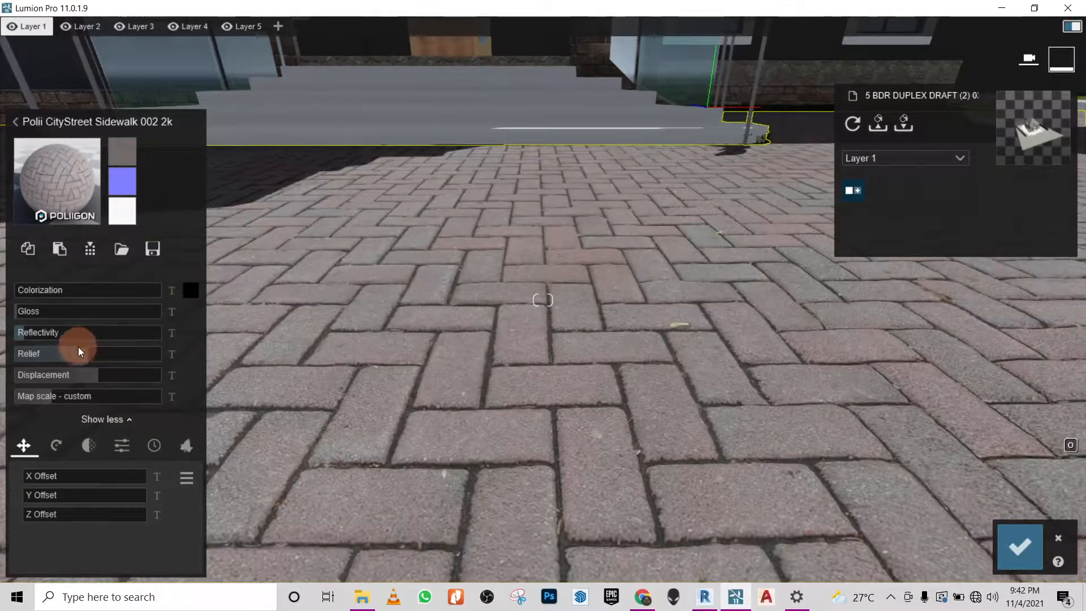
- Set the paving material's relief to 1.0, check the surface in front of the steps, and save the material changes
mouse_move(78, 352)
mouse_down()
mouse_move(58, 352)
mouse_move(95, 358)
mouse_up()
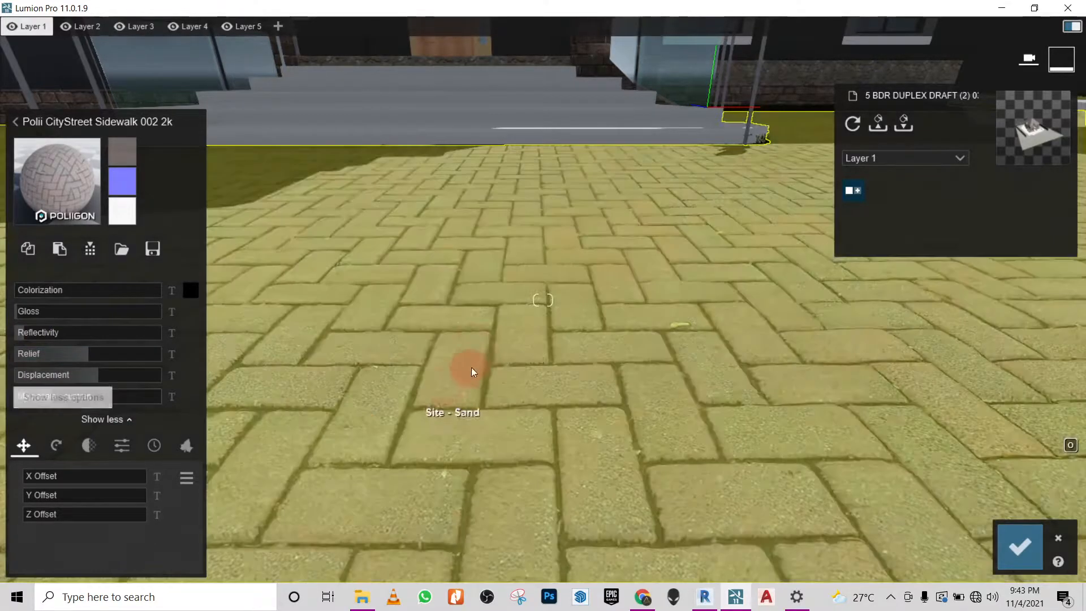
right_drag(476, 342, 481, 334)
scroll(480, 334, down, 3)
right_drag(630, 356, 545, 425)
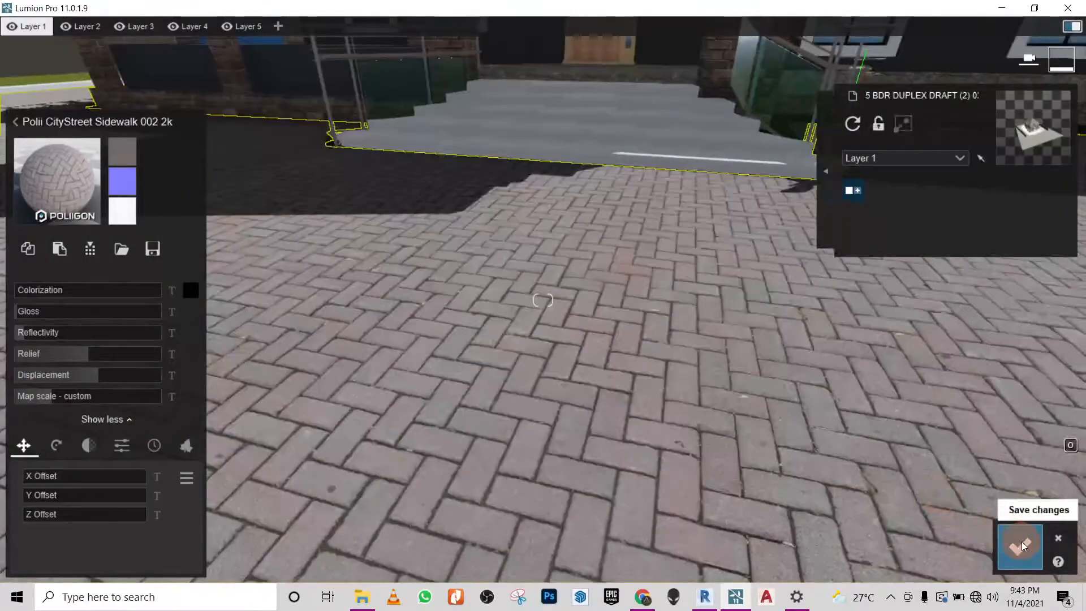
click(1022, 542)
- Examine the materials of the entrance steps and front facade, switch to Revit to select the gable trim, and return to Lumion
right_drag(494, 363, 873, 583)
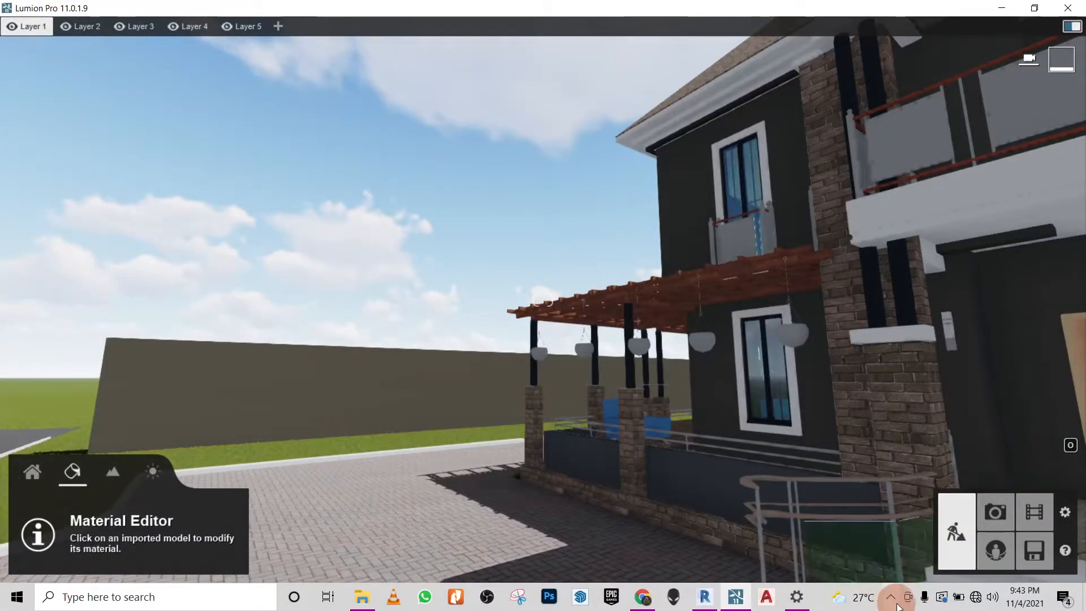
right_drag(645, 418, 673, 407)
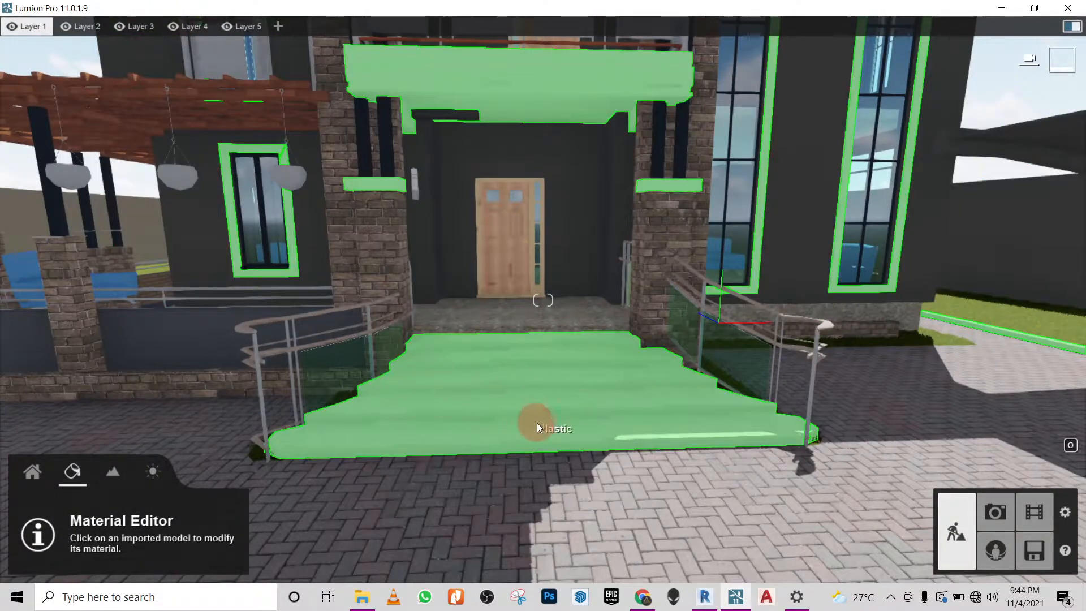
scroll(537, 419, down, 2)
right_drag(598, 345, 883, 269)
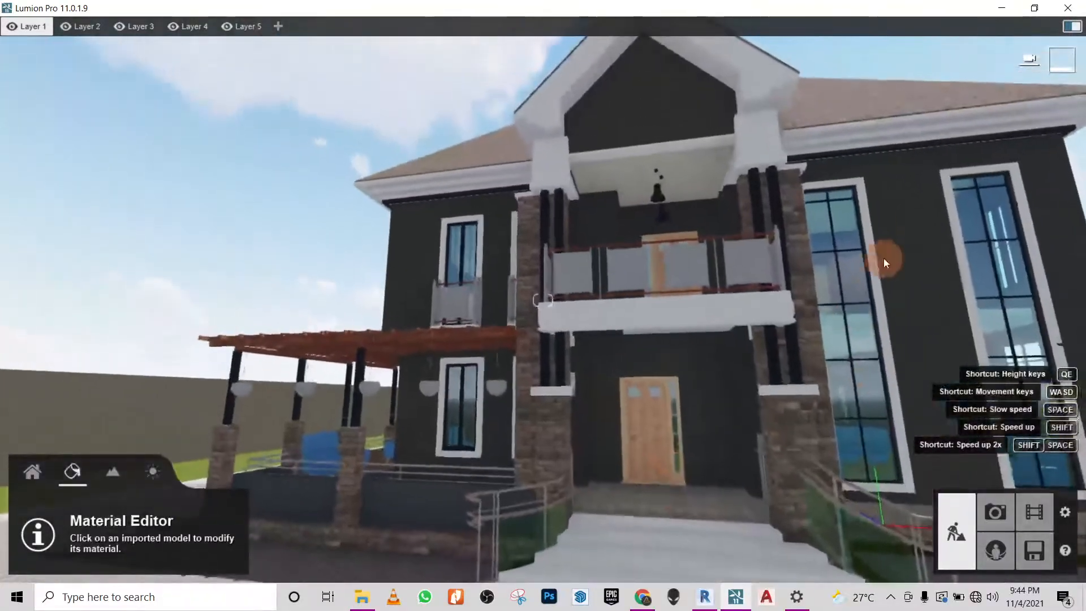
right_drag(633, 553, 589, 516)
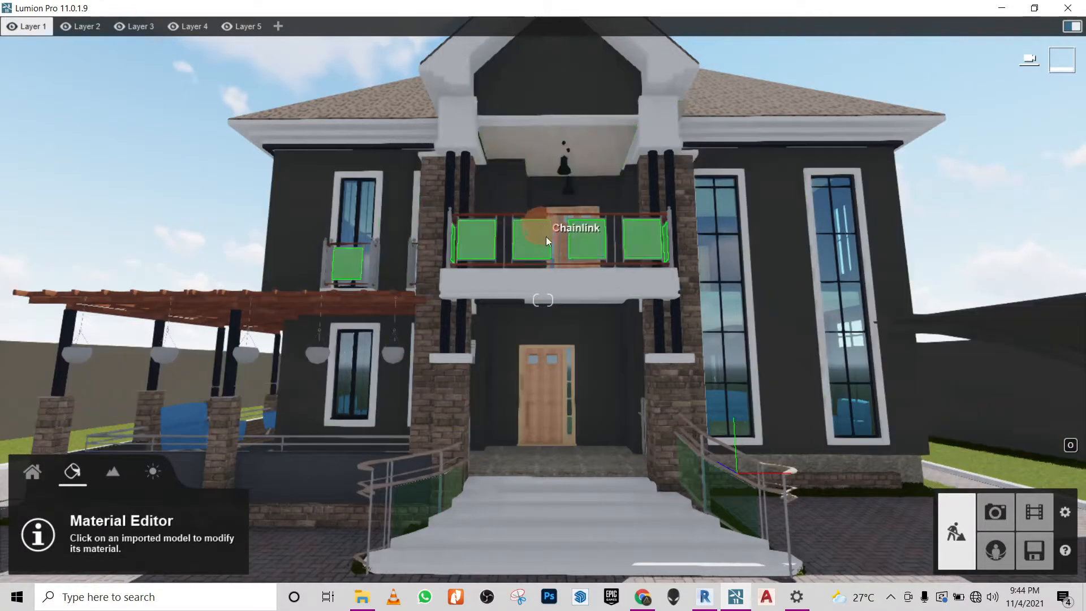
click(704, 597)
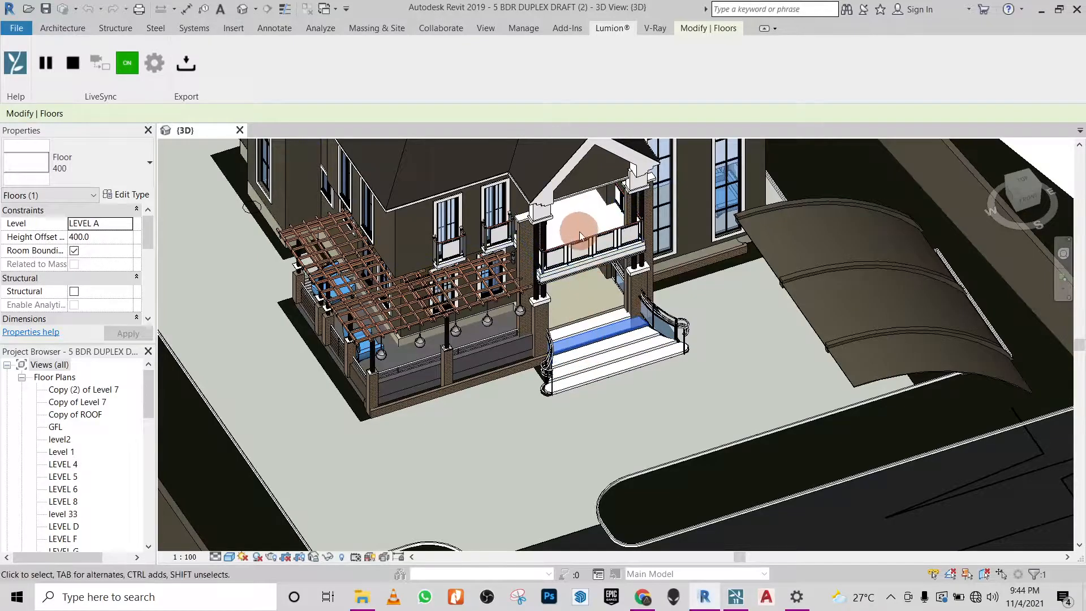
click(546, 226)
click(570, 175)
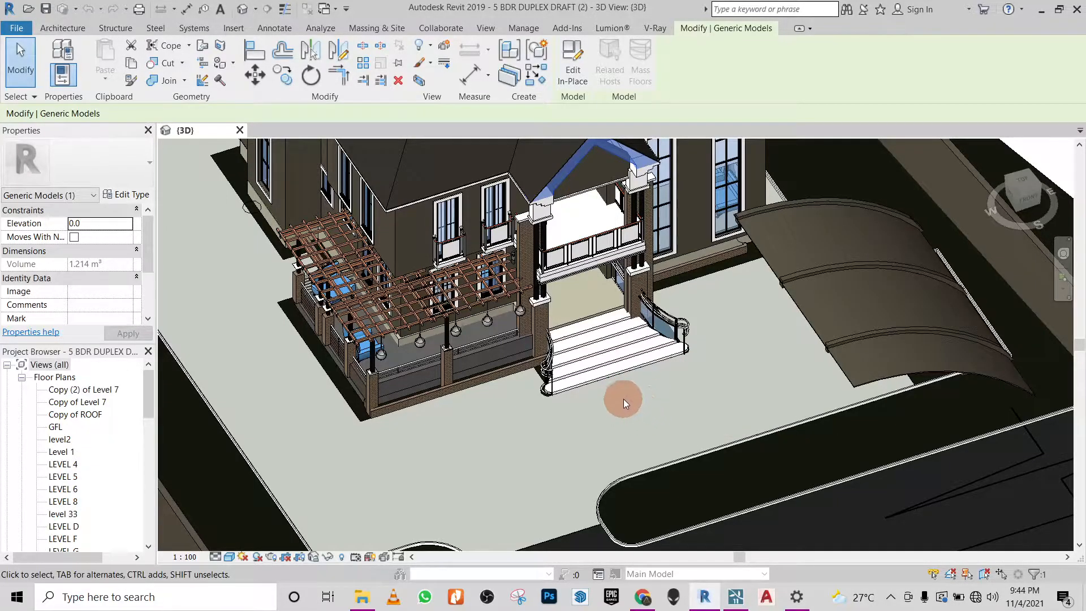
click(735, 597)
- Apply the outdoor concrete material Concrete 024 1024 to the Plastic surfaces of the entrance steps, balcony edge and window trim
right_drag(615, 388, 638, 359)
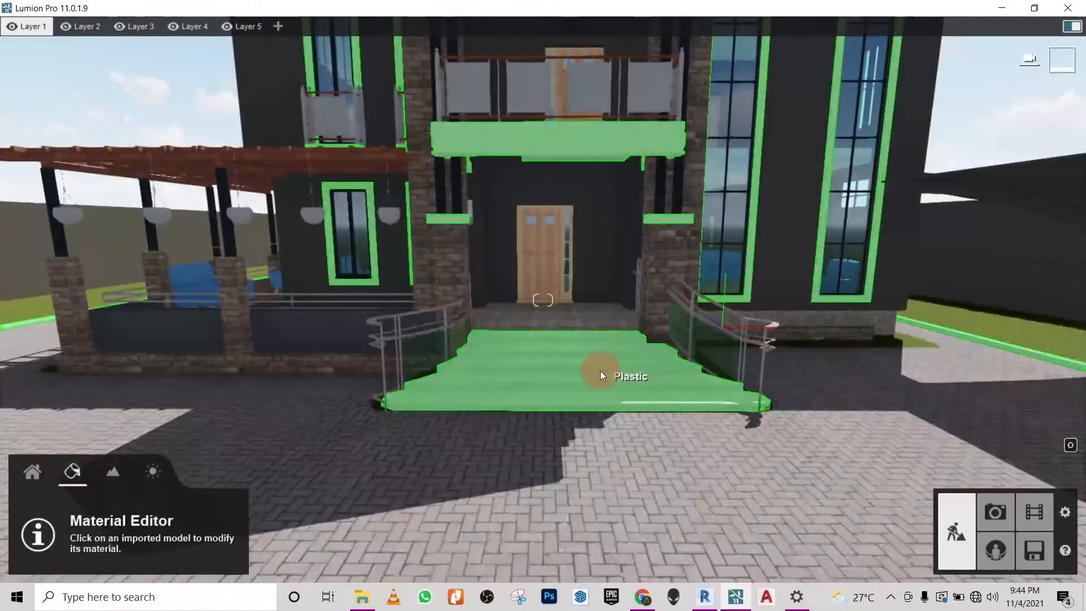
click(599, 371)
click(145, 108)
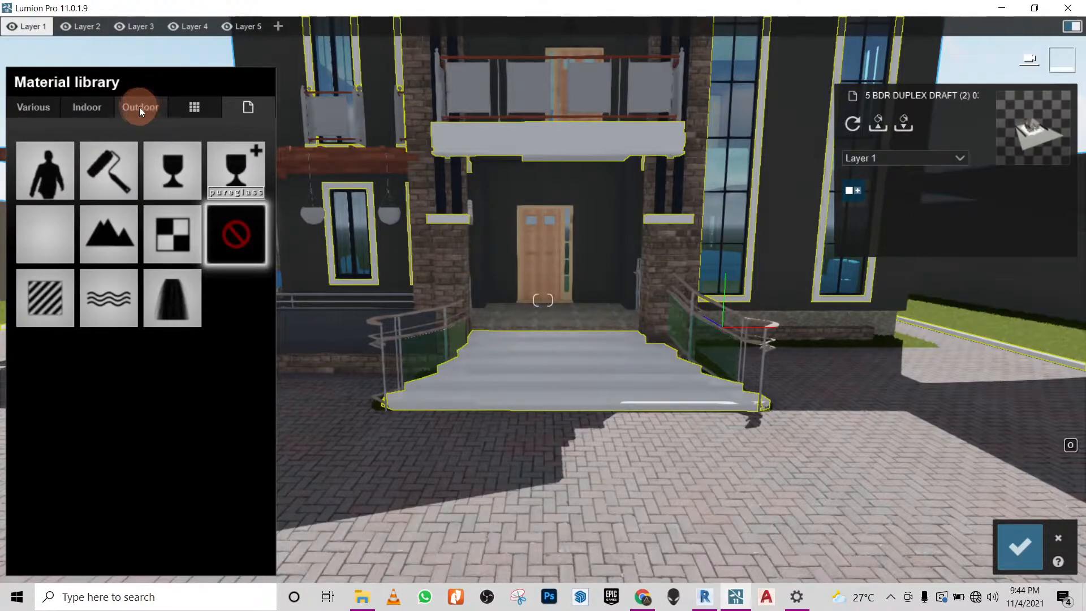
click(243, 160)
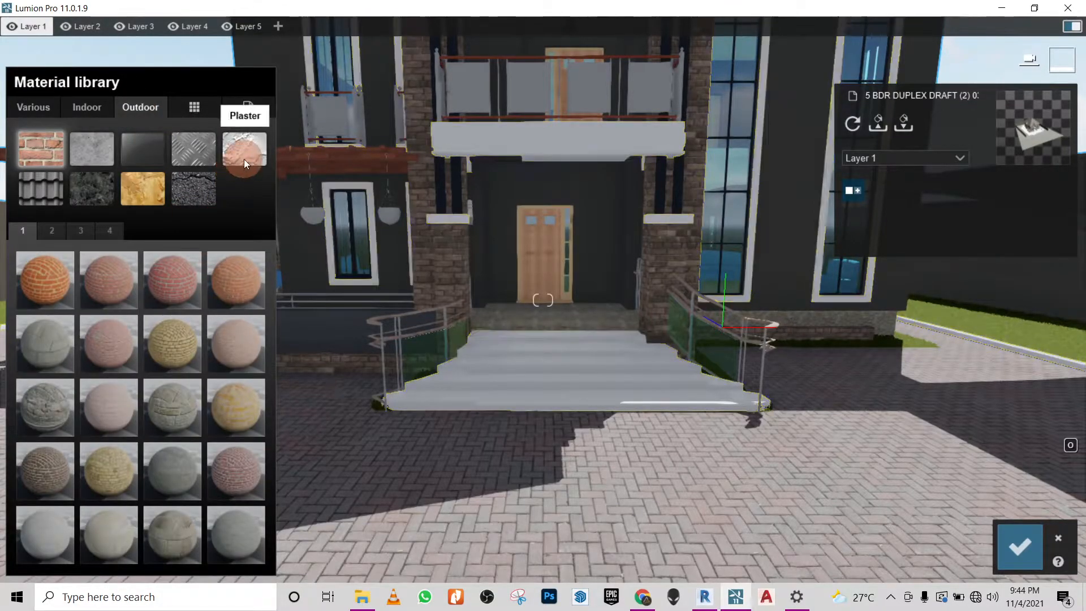
click(103, 155)
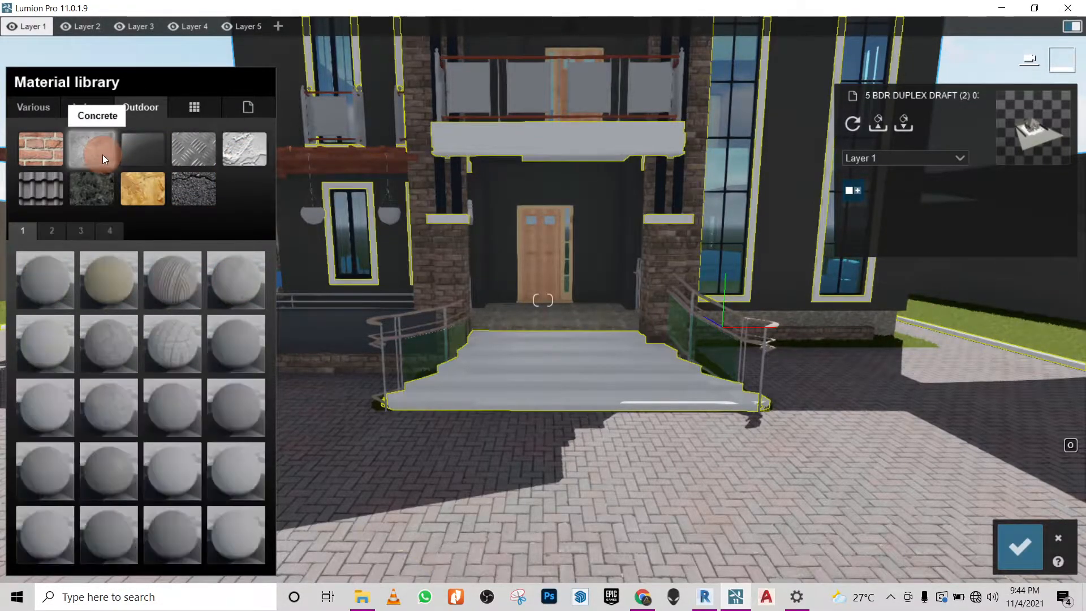
click(49, 232)
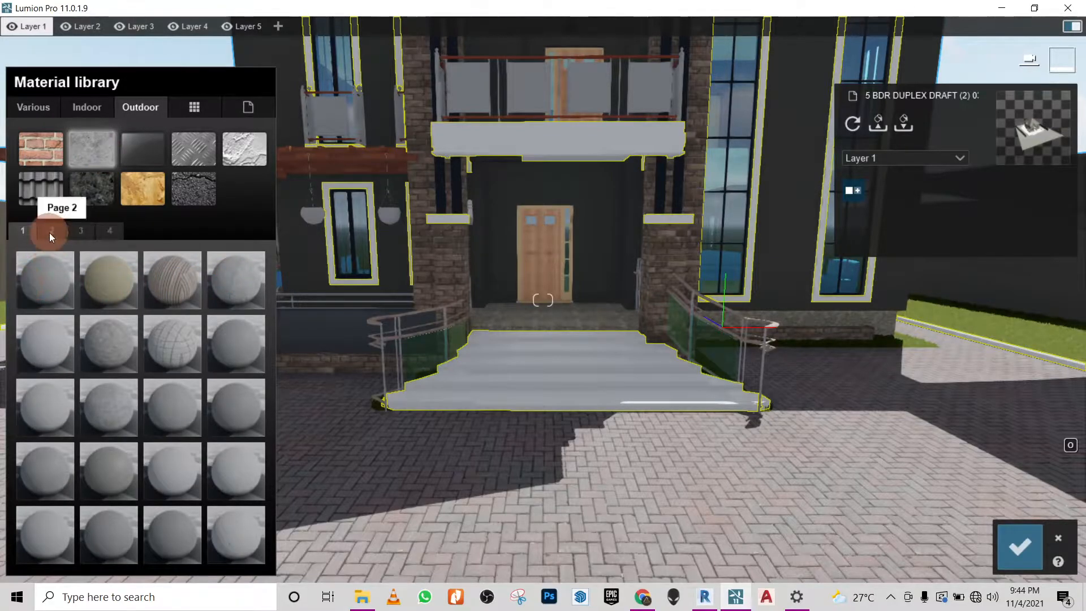
click(109, 267)
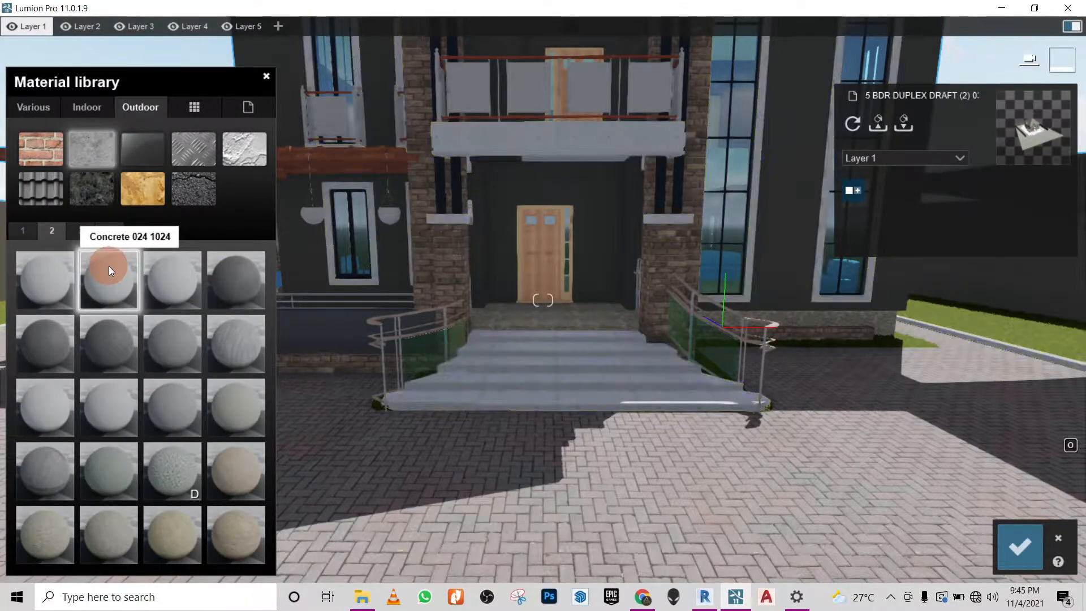
- Set the concrete material to full white colorization, lower its gloss to 0.1, and reduce its reflectivity to nearly zero
mouse_move(571, 411)
right_down()
mouse_move(563, 390)
mouse_move(568, 410)
right_up()
key(w)
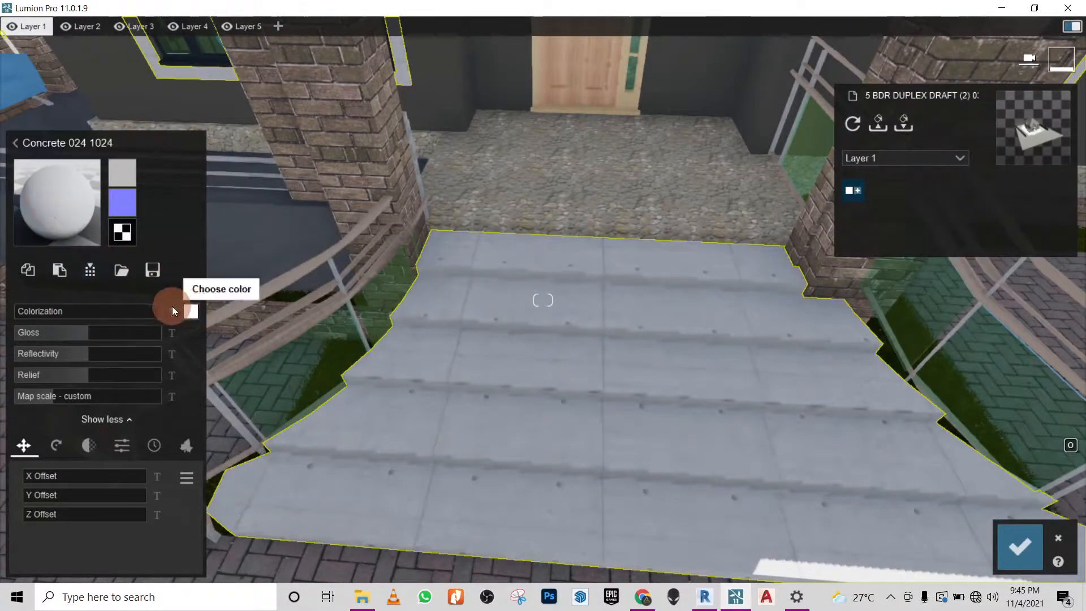
drag(22, 311, 164, 307)
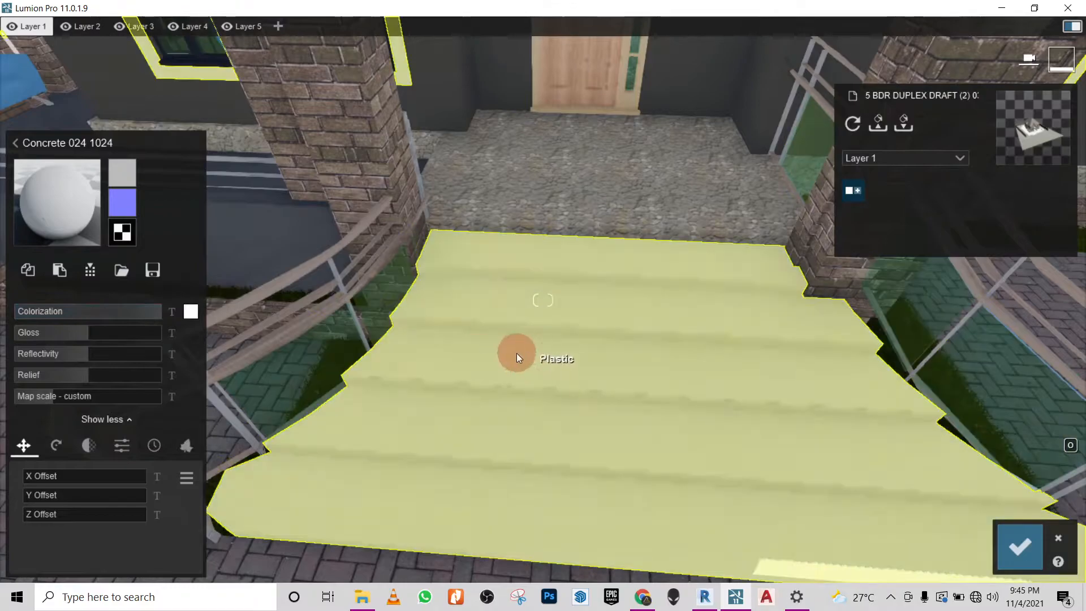
right_drag(517, 358, 519, 358)
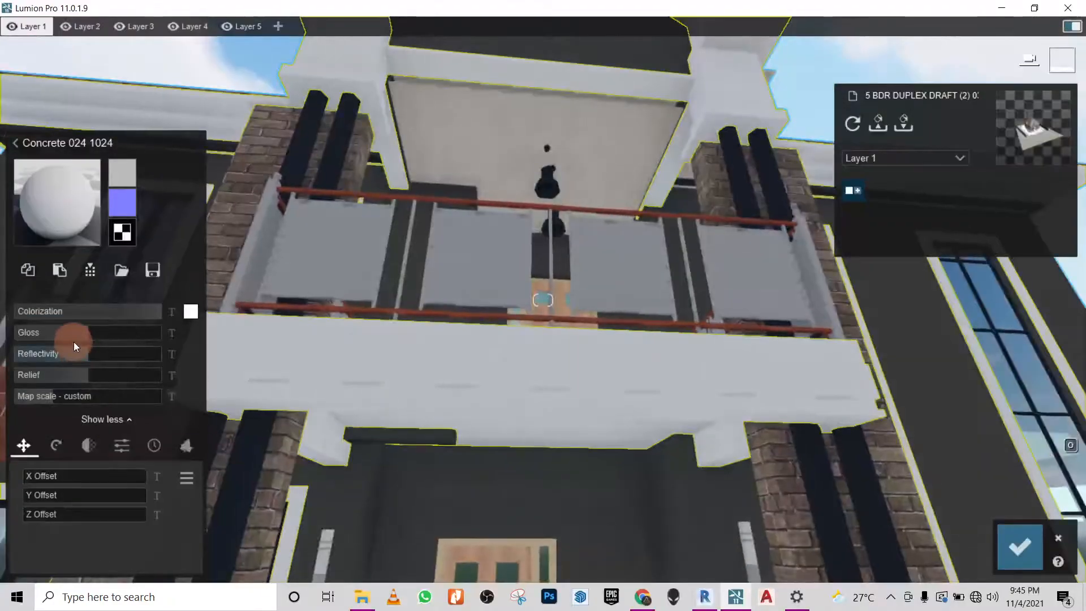
drag(85, 335, 23, 334)
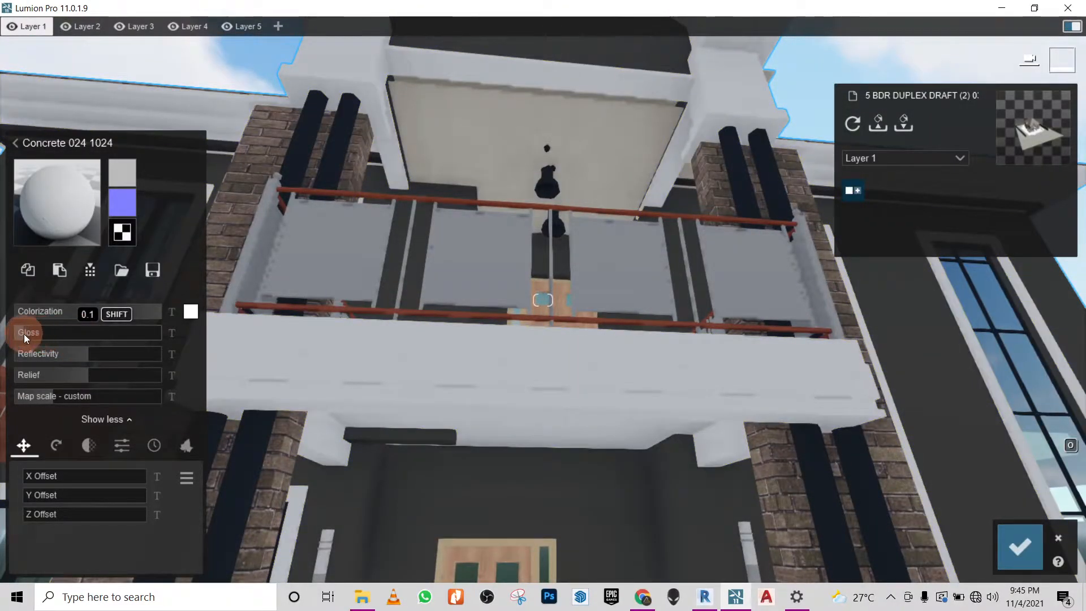
click(25, 353)
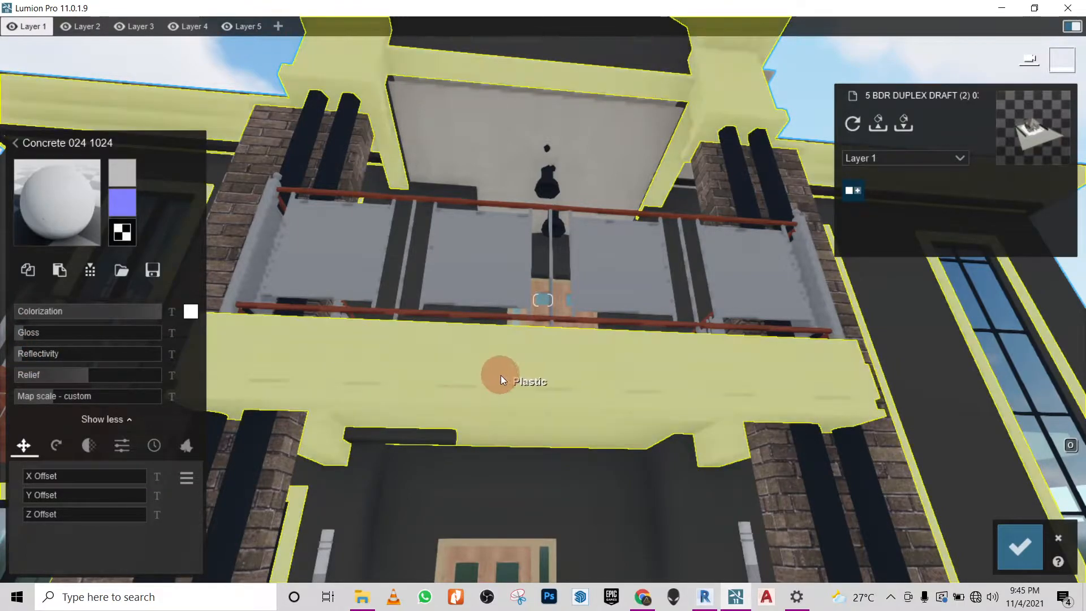
- Lower the concrete material's relief to 0.1, inspect the gable, balcony and steps, and save the material changes
right_drag(574, 375, 573, 375)
key(s)
key(w)
key(s)
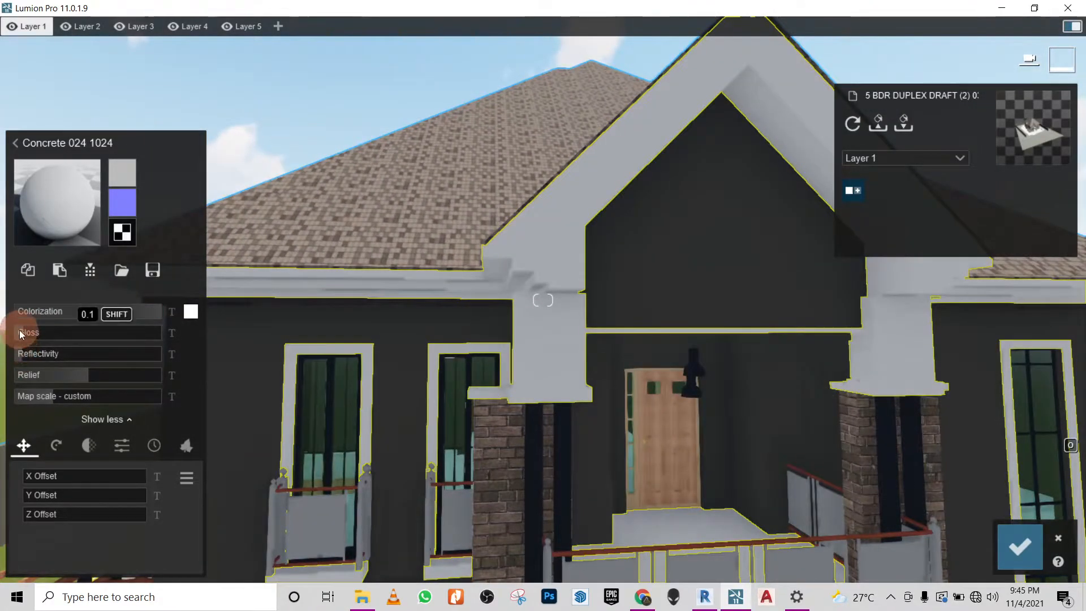
drag(83, 375, 21, 375)
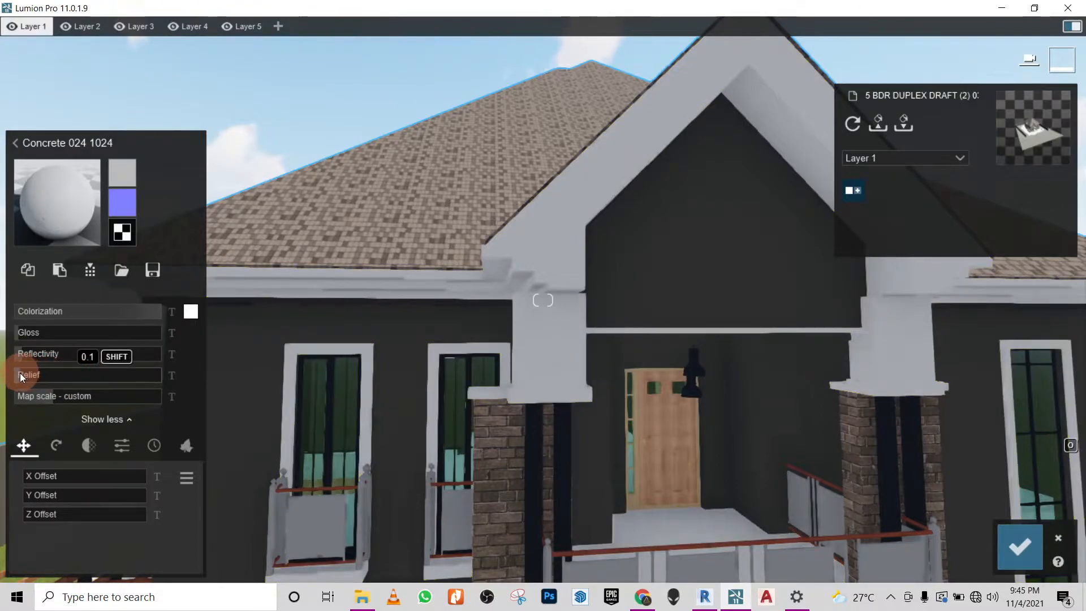
scroll(550, 201, up, 4)
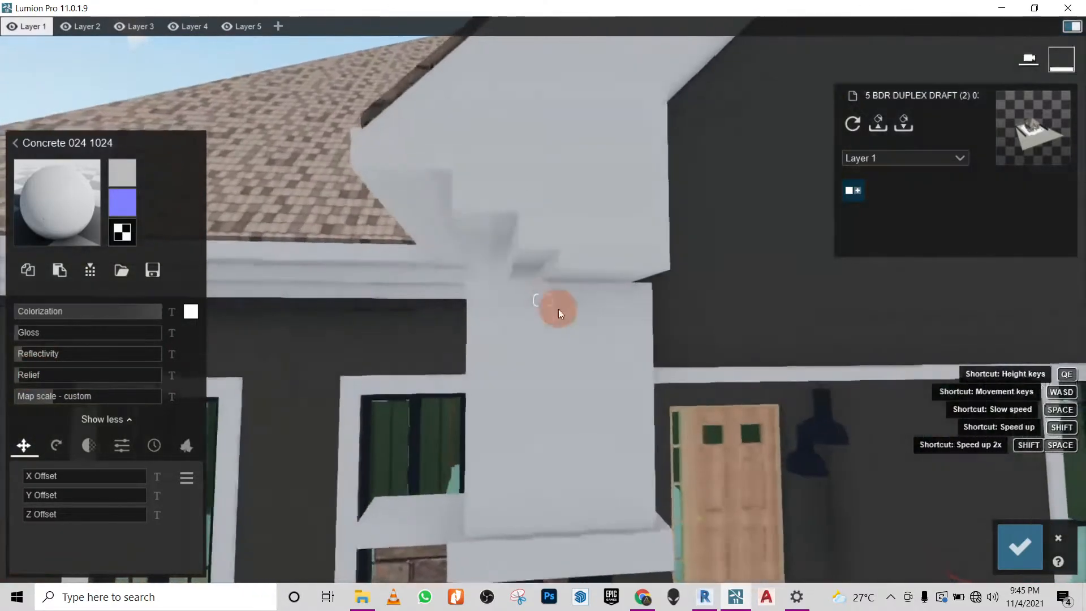
scroll(560, 334, down, 3)
scroll(571, 304, down, 4)
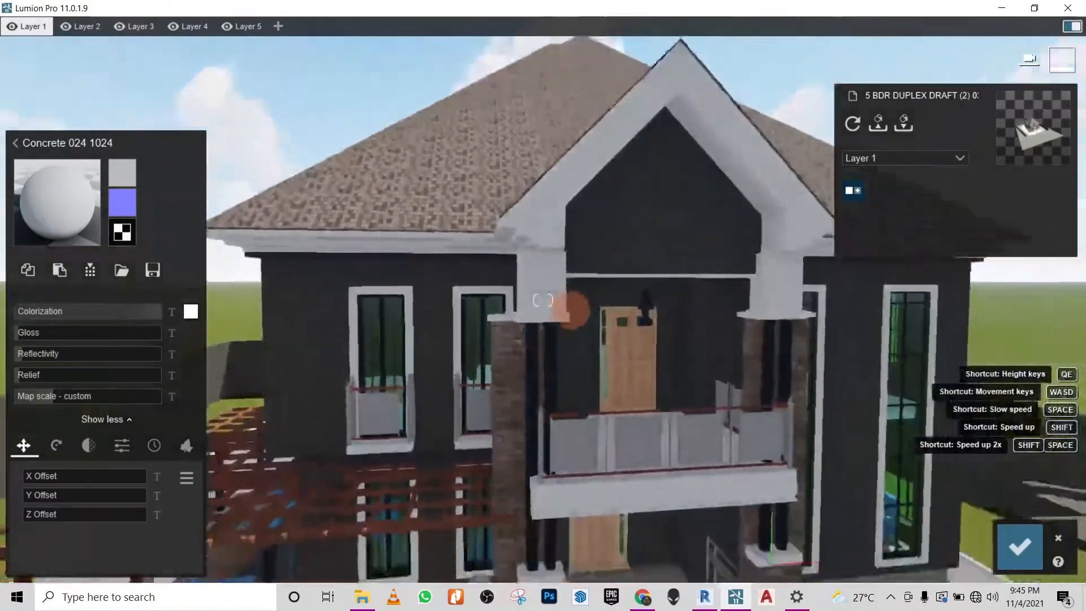
right_drag(575, 315, 563, 408)
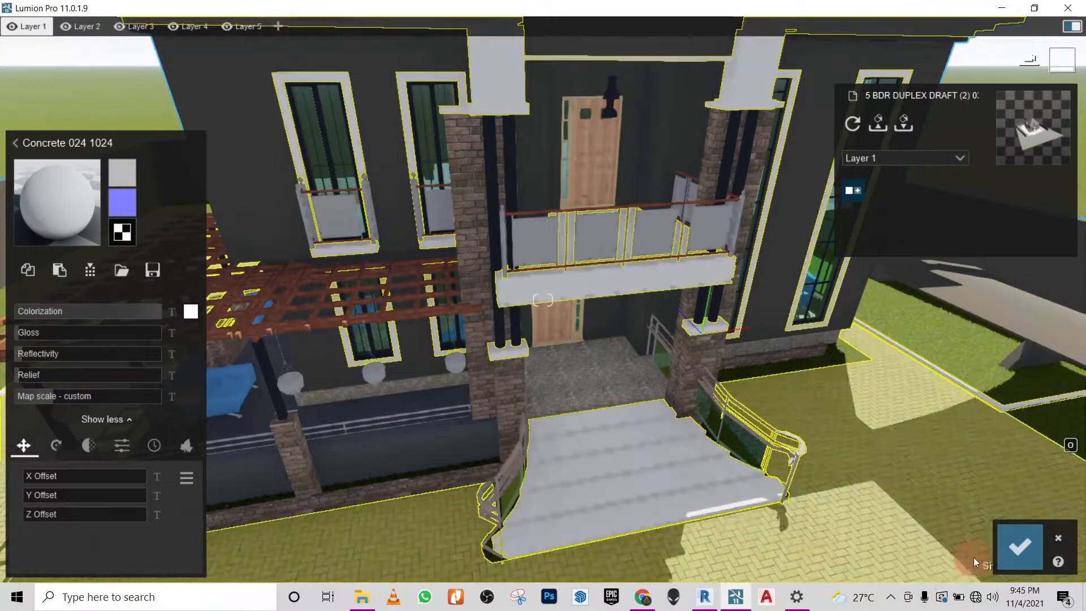
click(1021, 544)
right_drag(830, 409, 838, 415)
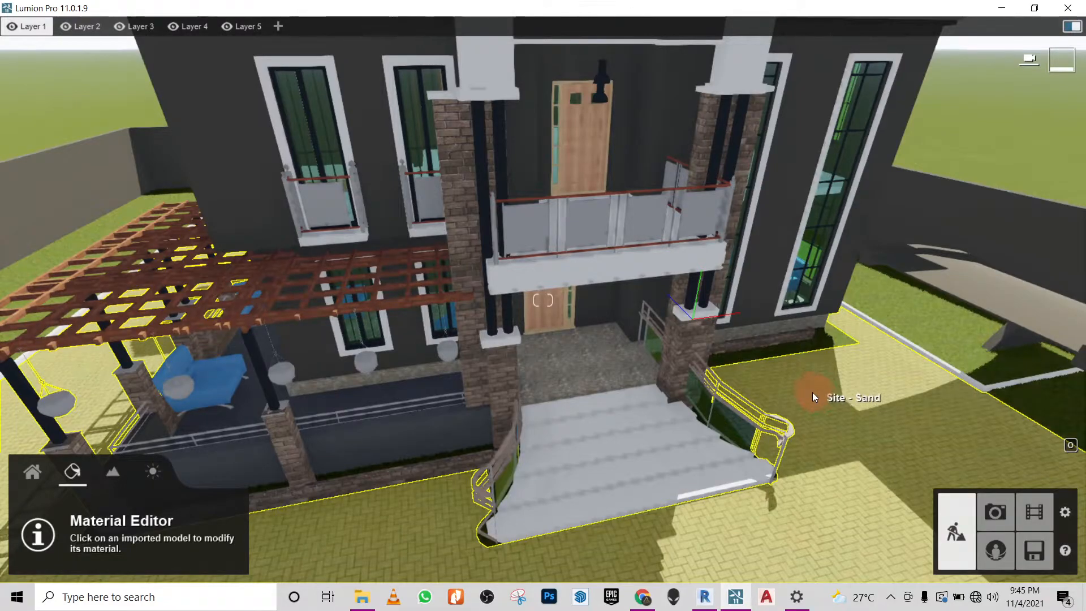
click(892, 602)
click(892, 603)
- Apply the outdoor metal Polii Metal StainlessSteelPatternedCrossHatched 001 2K to the Metal - Aluminum surfaces of the paired balcony columns
right_drag(568, 420, 571, 421)
key(w)
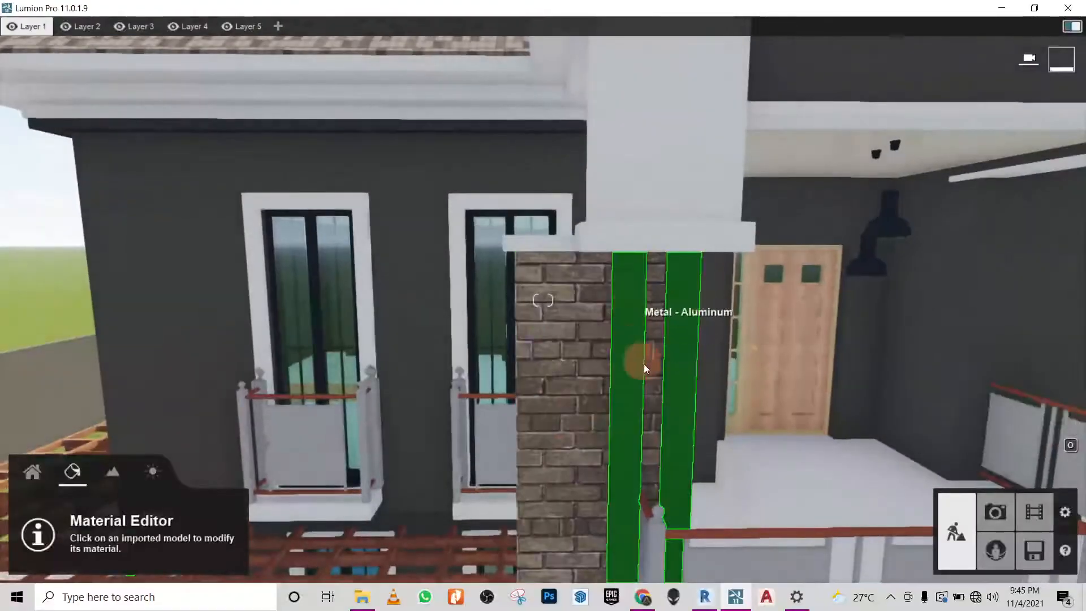
key(s)
key(w)
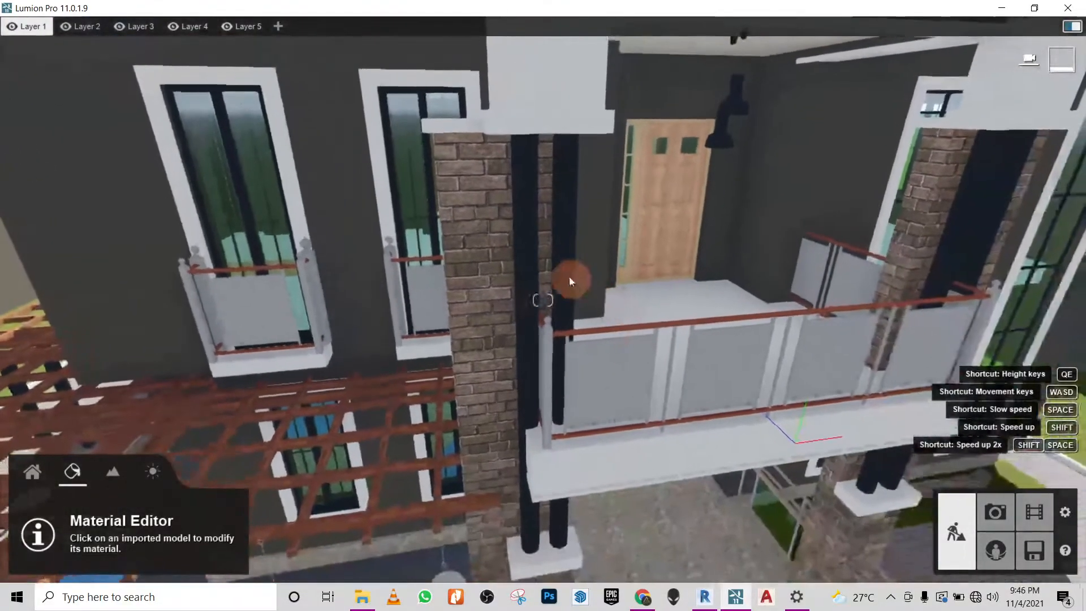
click(528, 254)
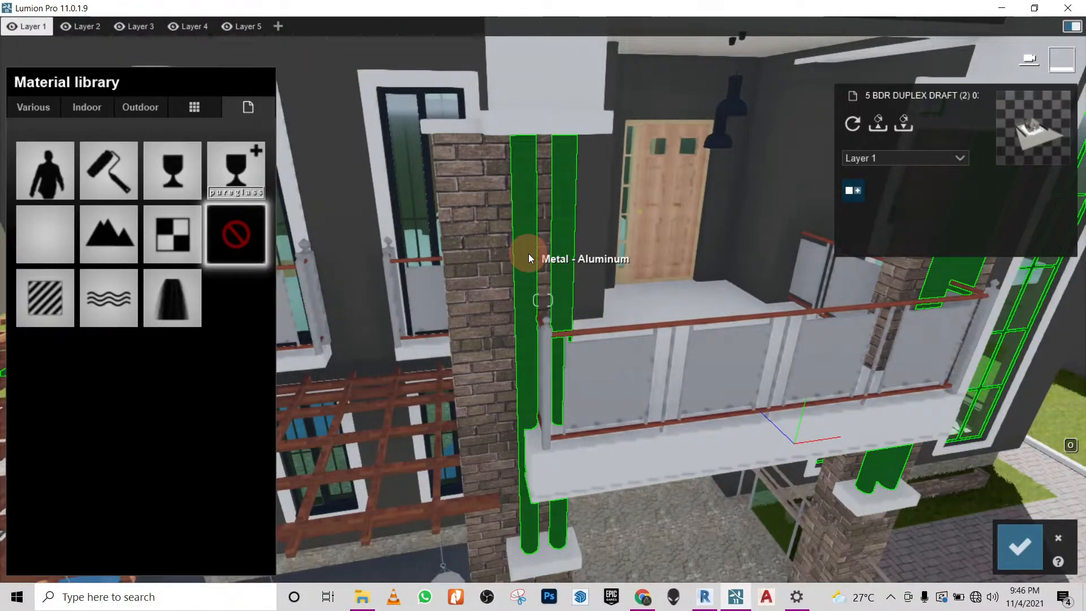
click(137, 105)
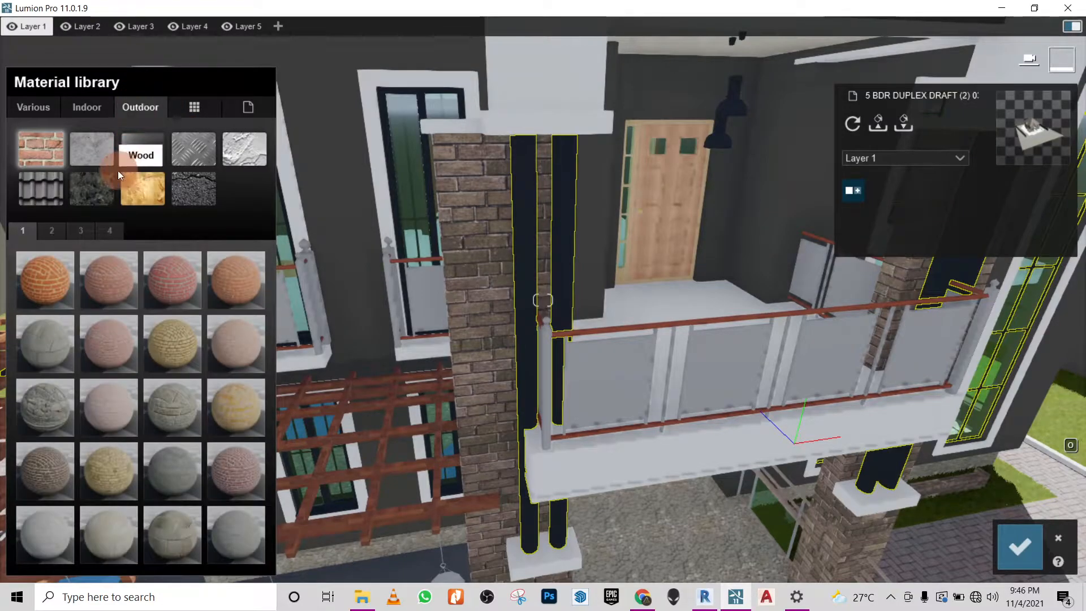
click(189, 157)
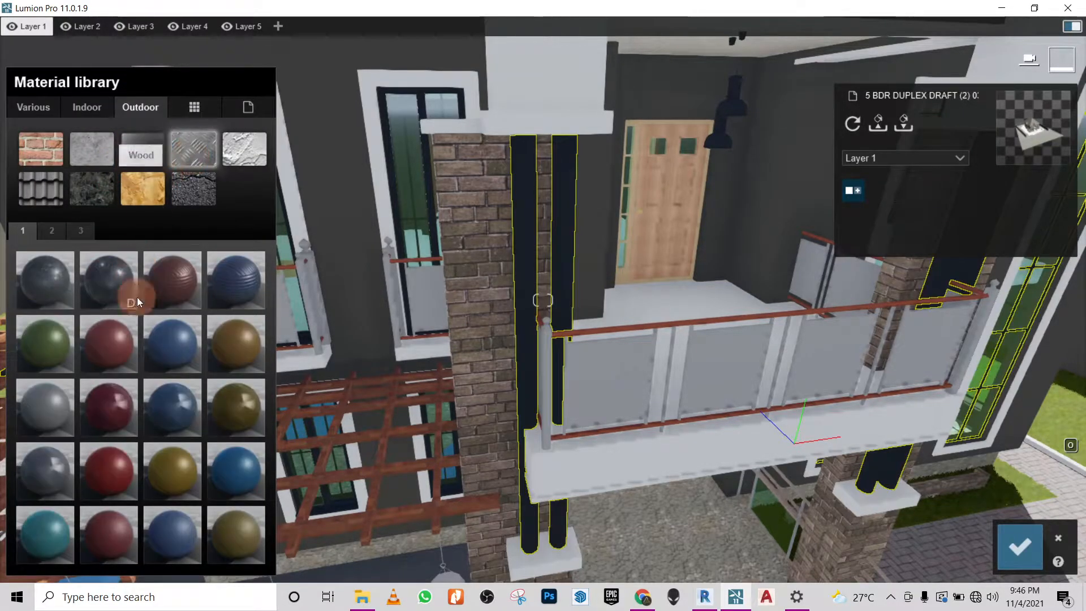
click(55, 230)
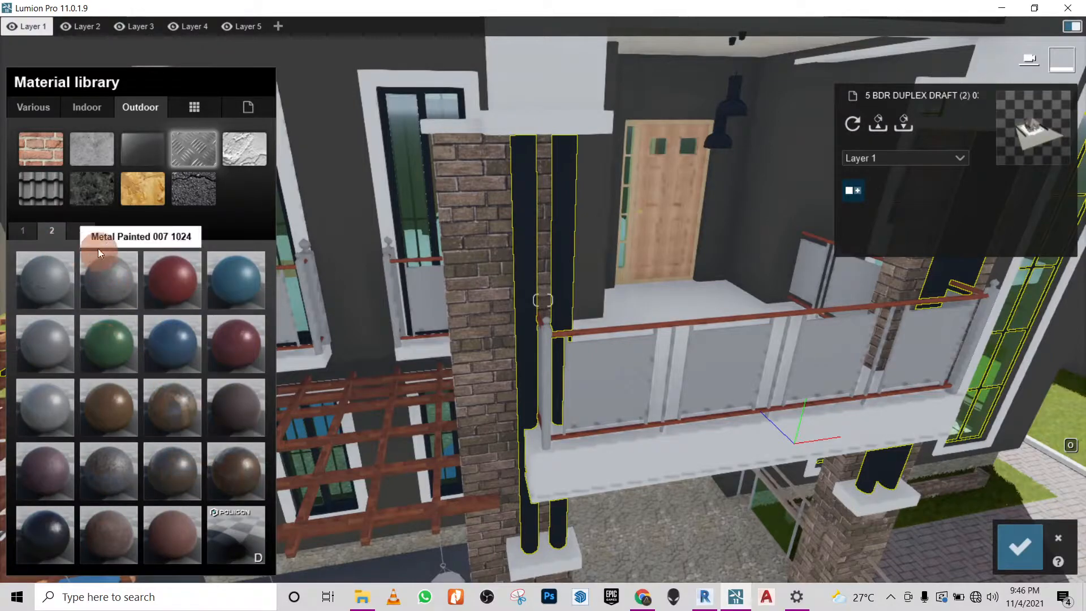
click(84, 228)
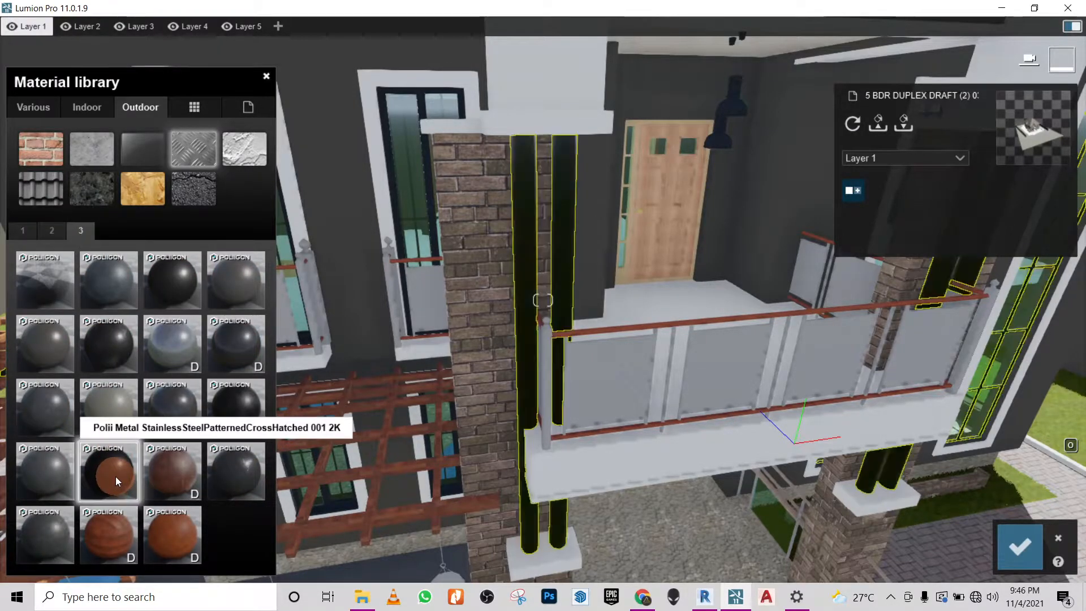
click(115, 477)
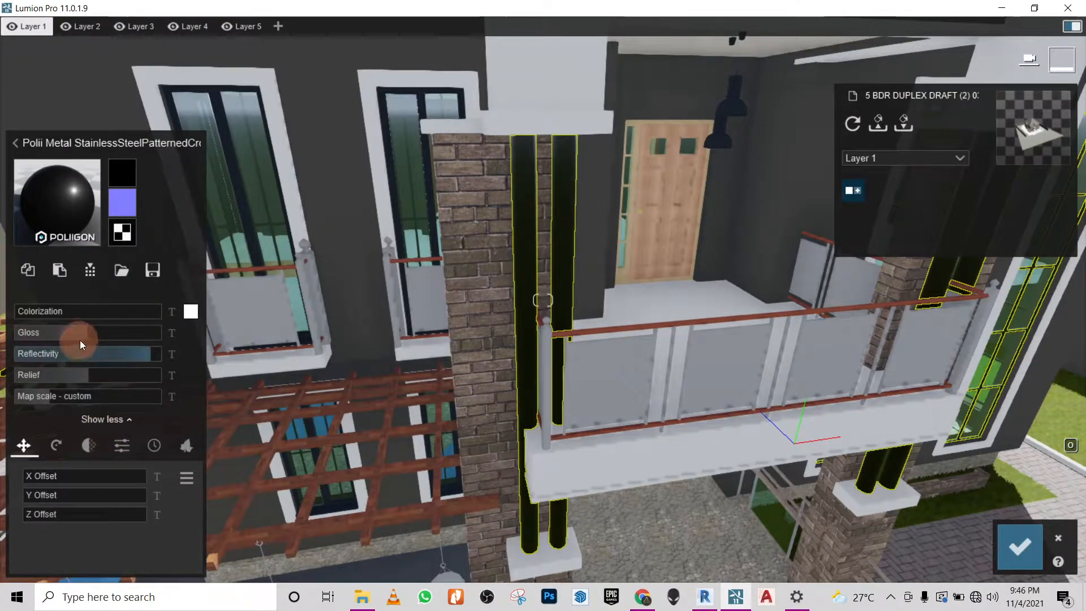
- Set the column metal to full black colorization and reduce its reflectivity to zero
click(188, 311)
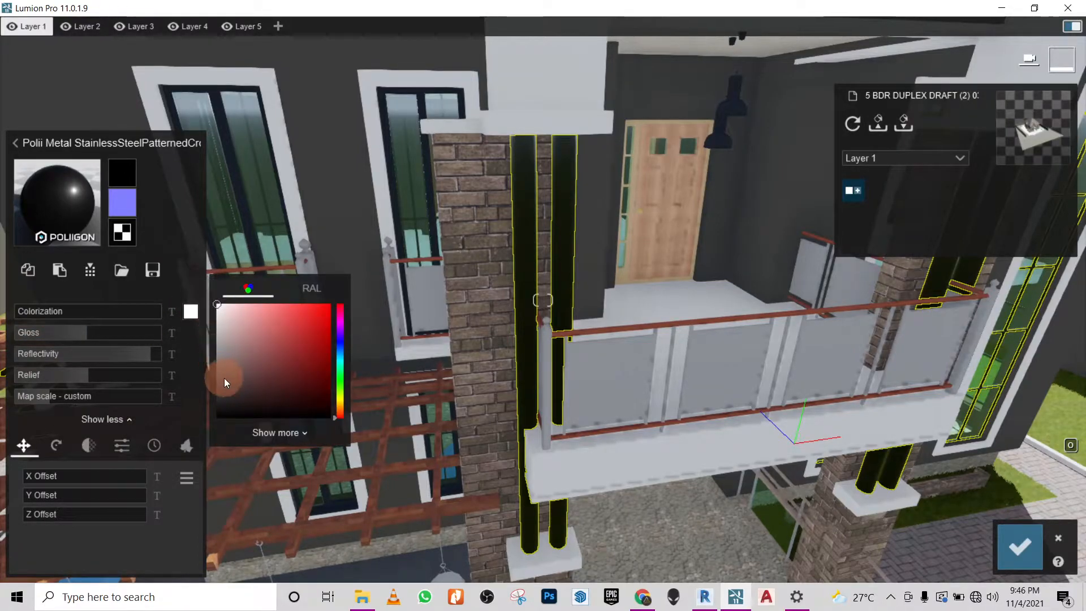
drag(224, 378, 224, 415)
click(45, 316)
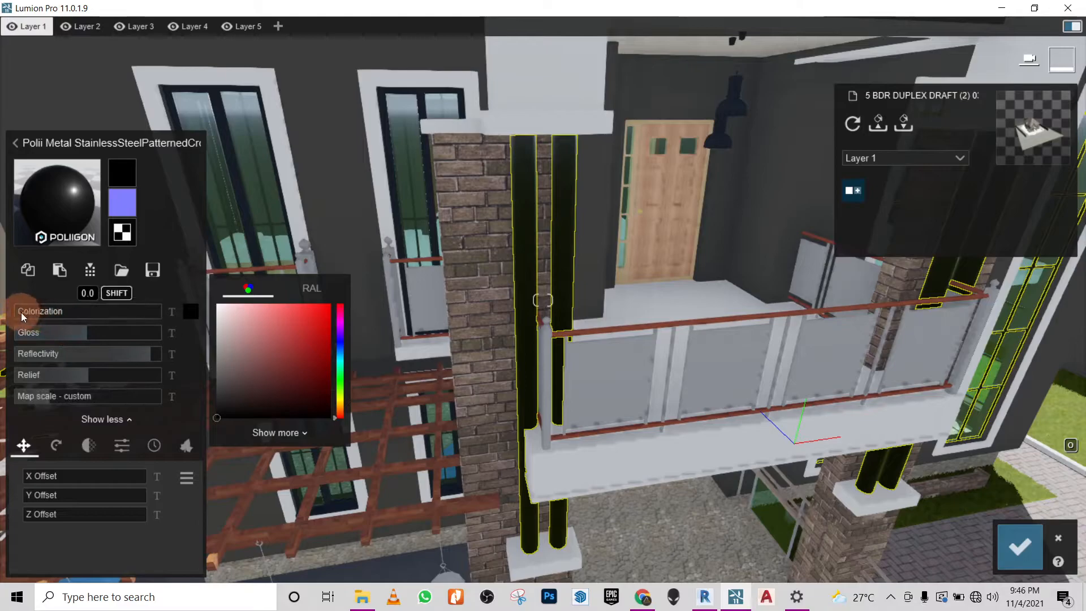
drag(15, 311, 213, 337)
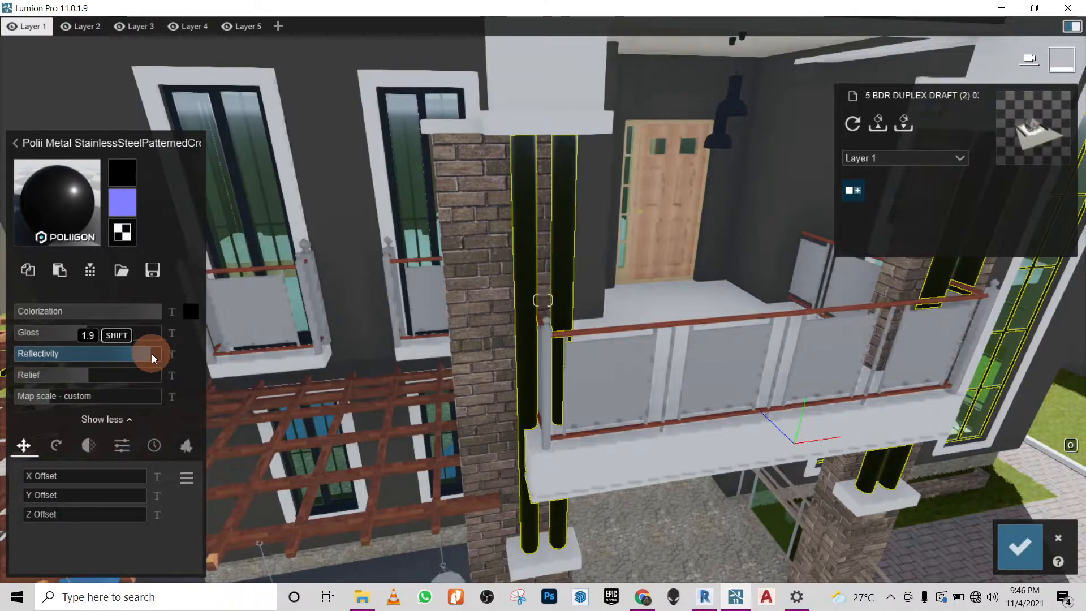
drag(152, 355, 14, 362)
- Lower the column metal's relief to zero, inspect the columns and balcony, and save the material changes
right_drag(629, 245, 552, 248)
key(w)
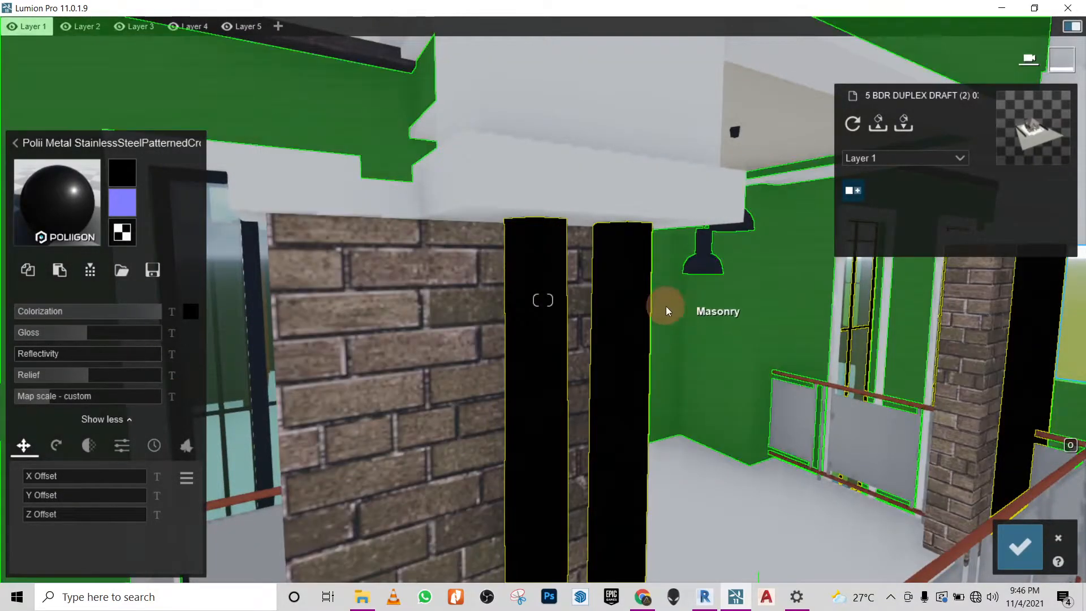
drag(88, 378, 34, 380)
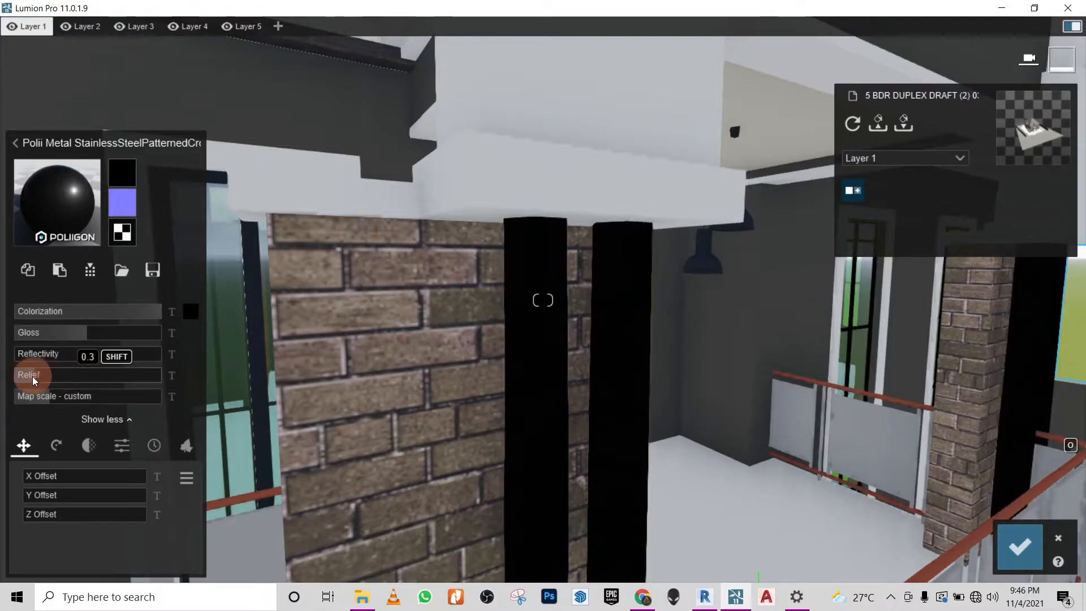
mouse_move(565, 274)
right_down()
mouse_move(543, 255)
mouse_move(574, 274)
right_up()
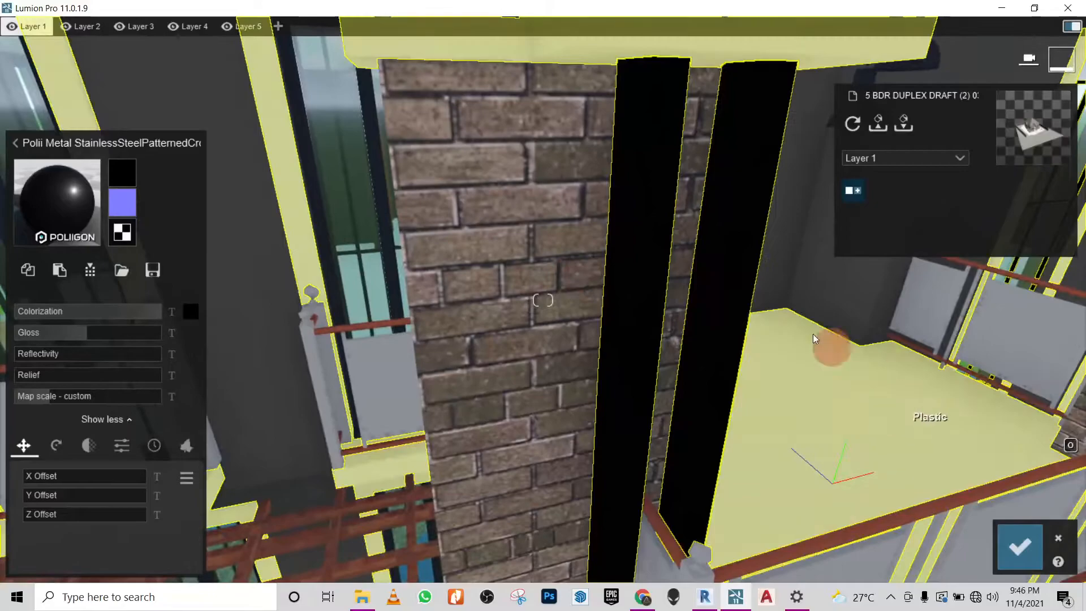
scroll(745, 308, down, 3)
right_drag(744, 308, 905, 379)
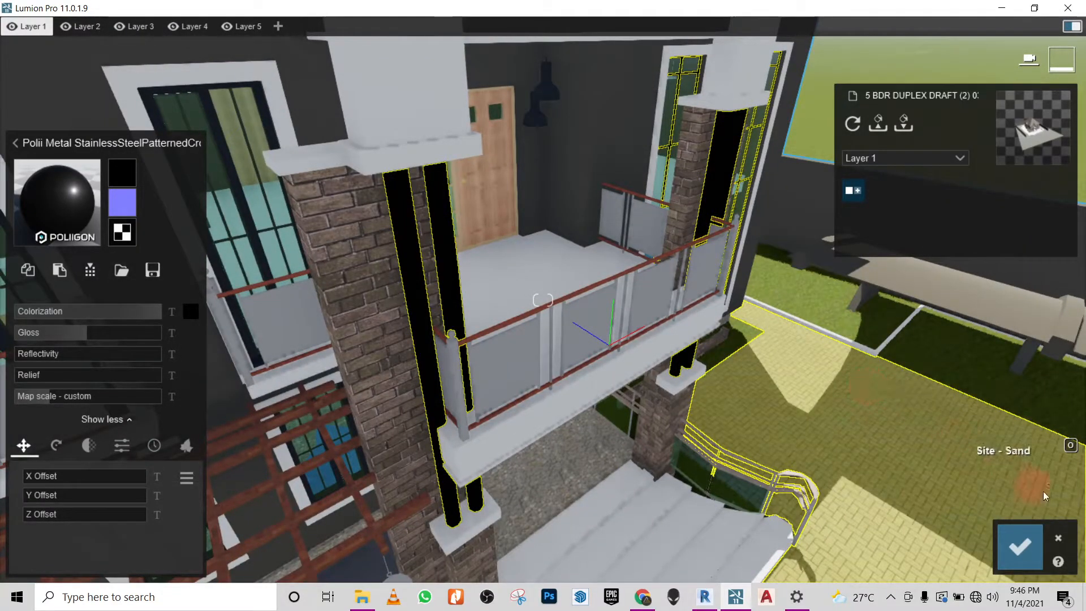
click(1028, 544)
- Apply a dark brown indoor wood floor material to the Door - Panel surface of the balcony door
right_drag(797, 376, 797, 372)
key(w)
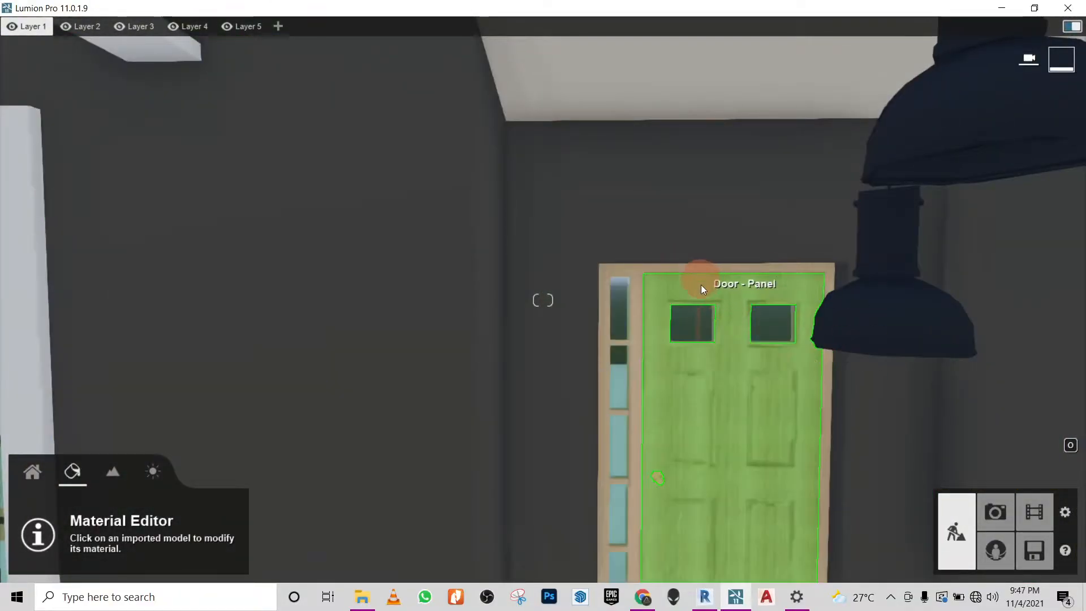
click(661, 286)
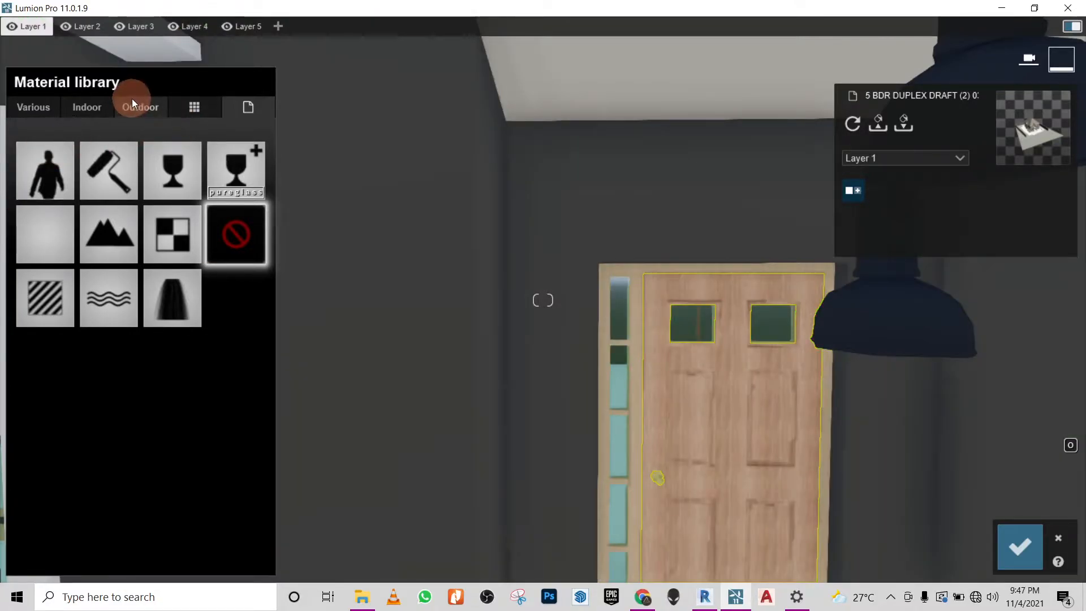
click(56, 114)
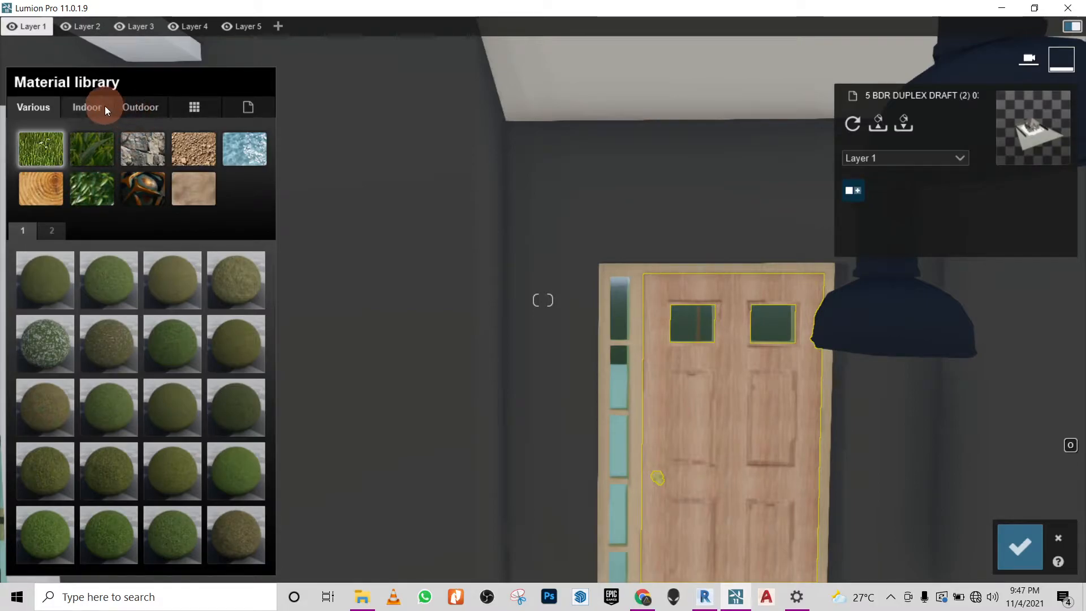
click(89, 107)
click(185, 193)
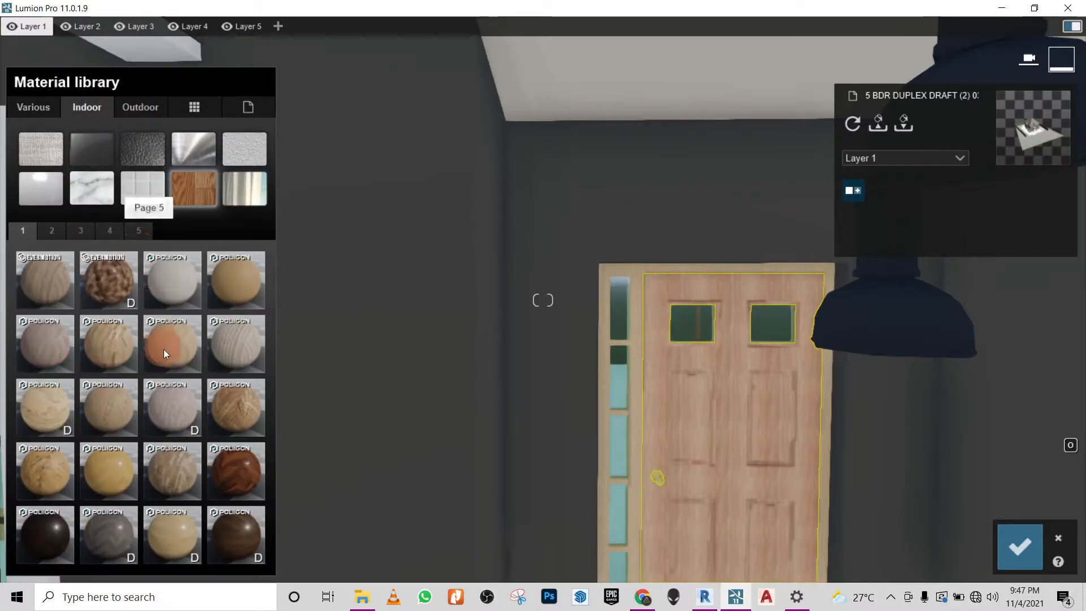
click(66, 236)
click(110, 230)
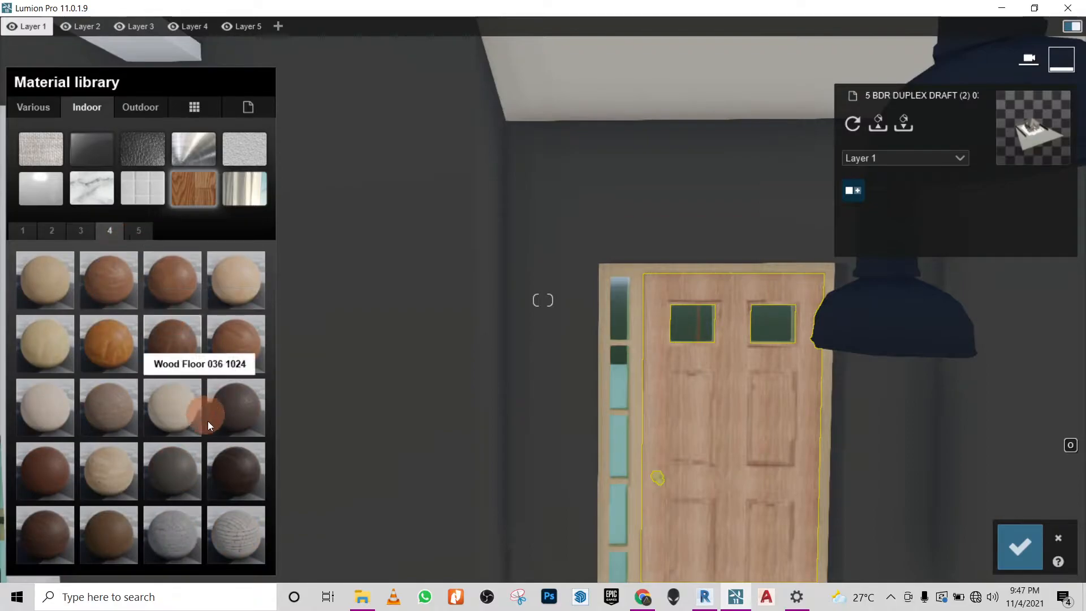
click(245, 454)
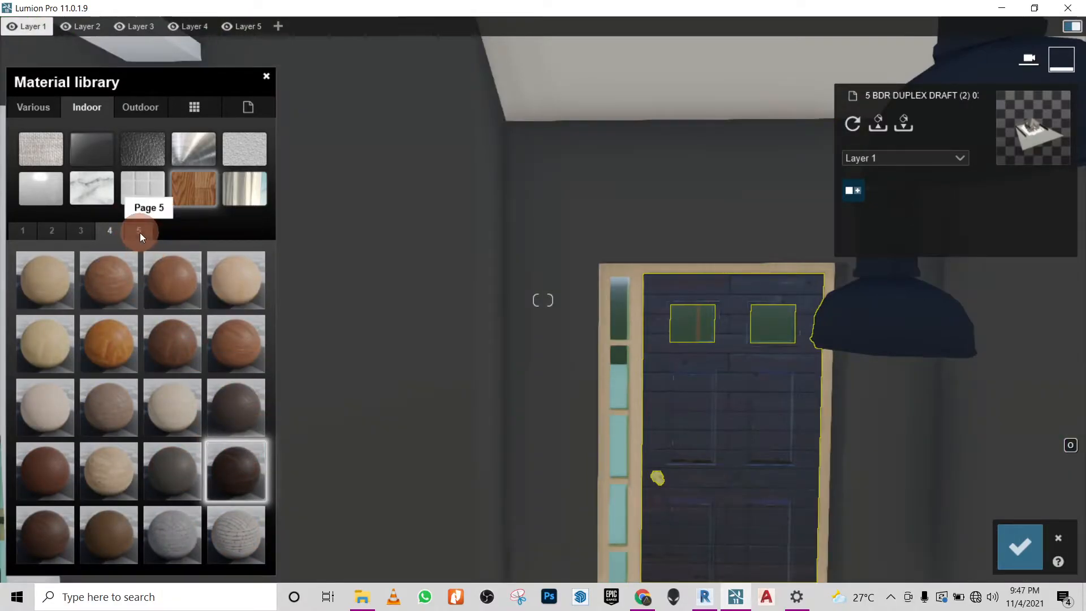
- Replace the door panel's material with the indoor wood Wood Floor 013a 1024 and inspect it up close
click(140, 232)
click(81, 232)
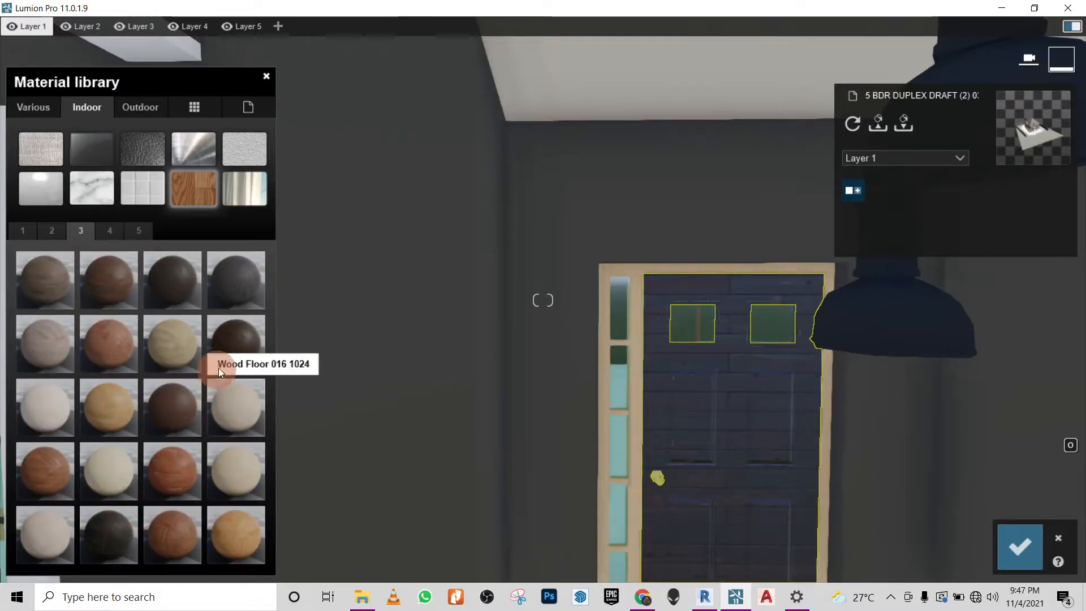
click(227, 338)
right_drag(393, 356, 516, 315)
key(w)
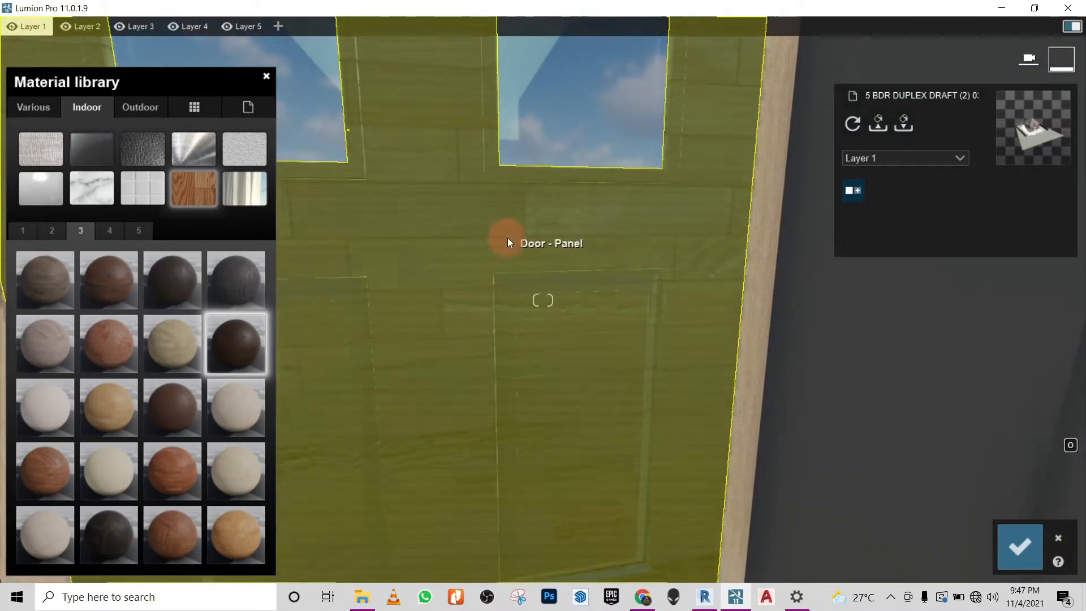
- Reduce the door wood's map scale until the plank joints disappear and lower its reflectivity to 0.4
click(236, 341)
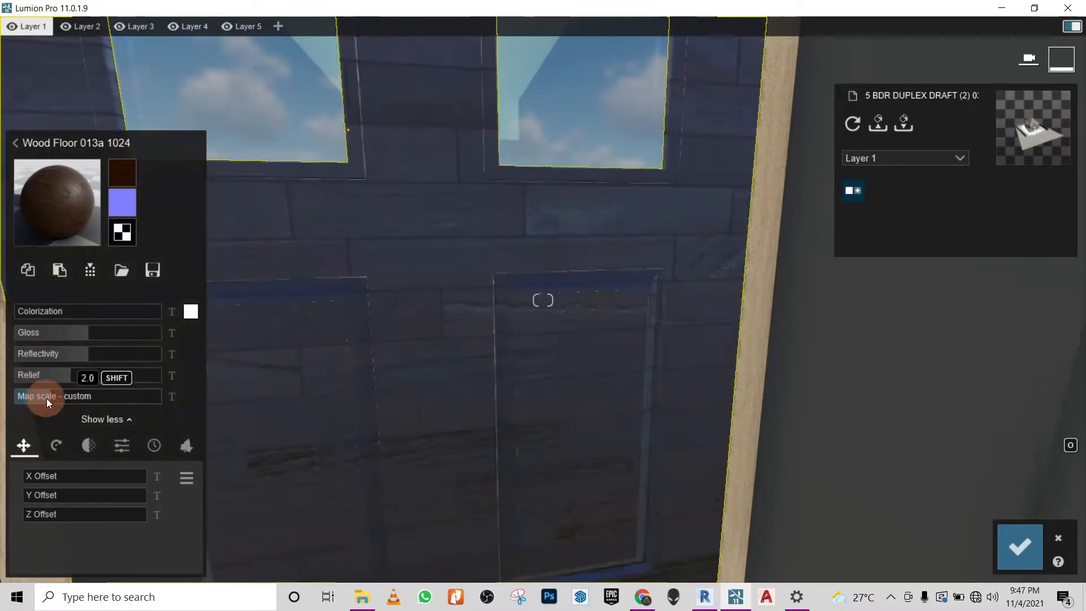
drag(49, 394, 34, 393)
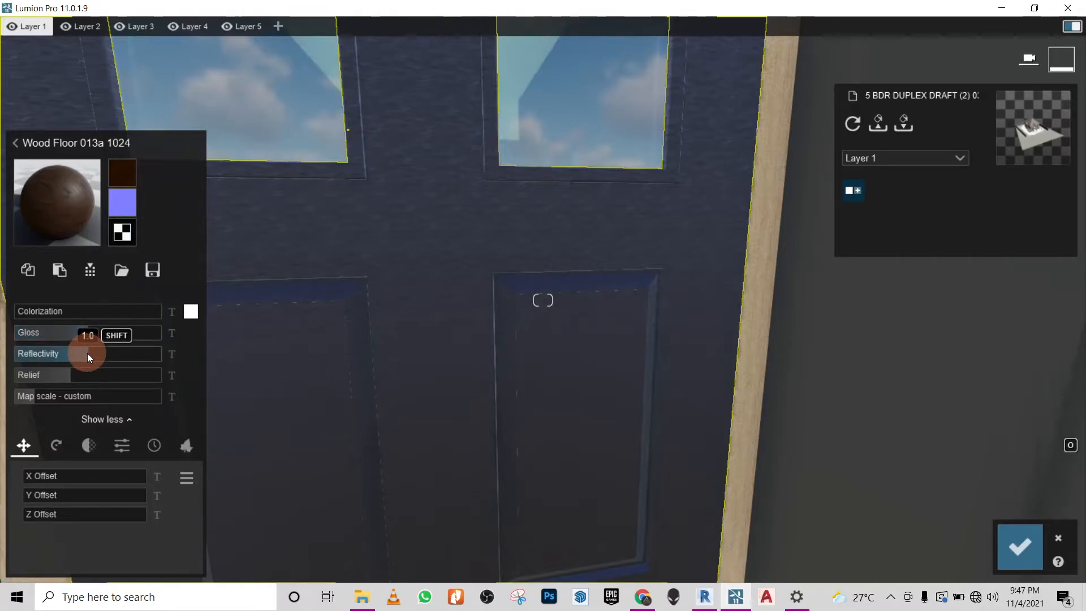
drag(88, 354, 49, 355)
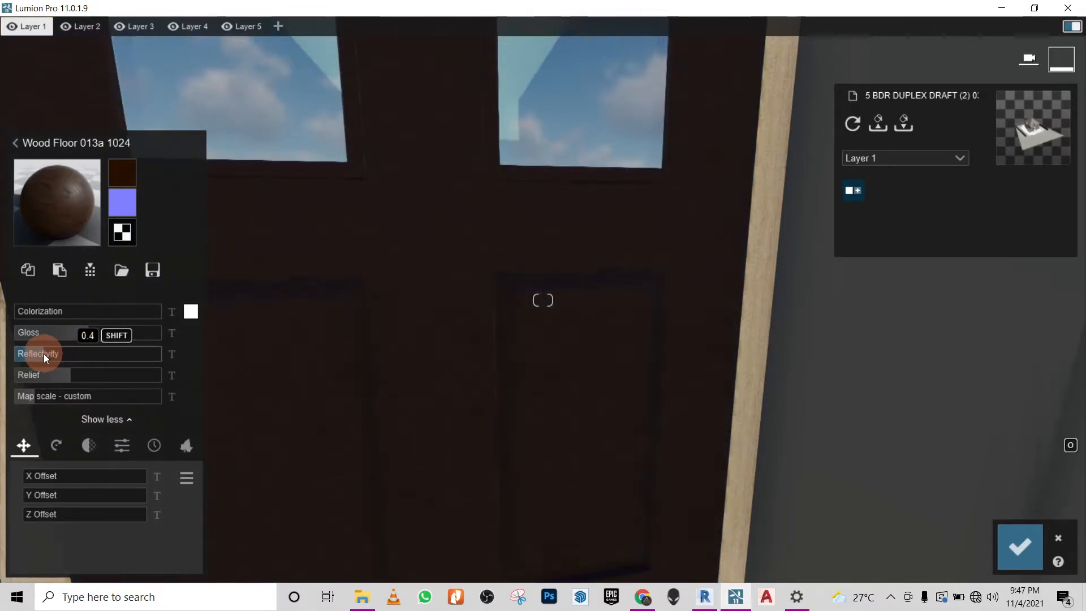
- Inspect the whole door, copy the adjusted Wood Floor 013a 1024 material, and save the material changes
scroll(373, 282, down, 3)
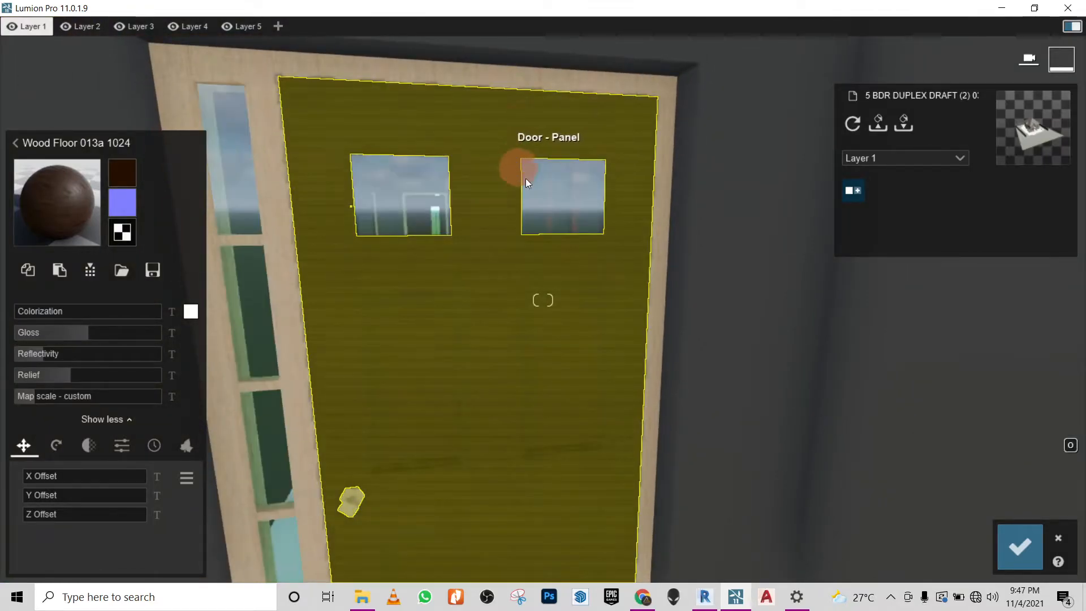
right_drag(581, 291, 582, 292)
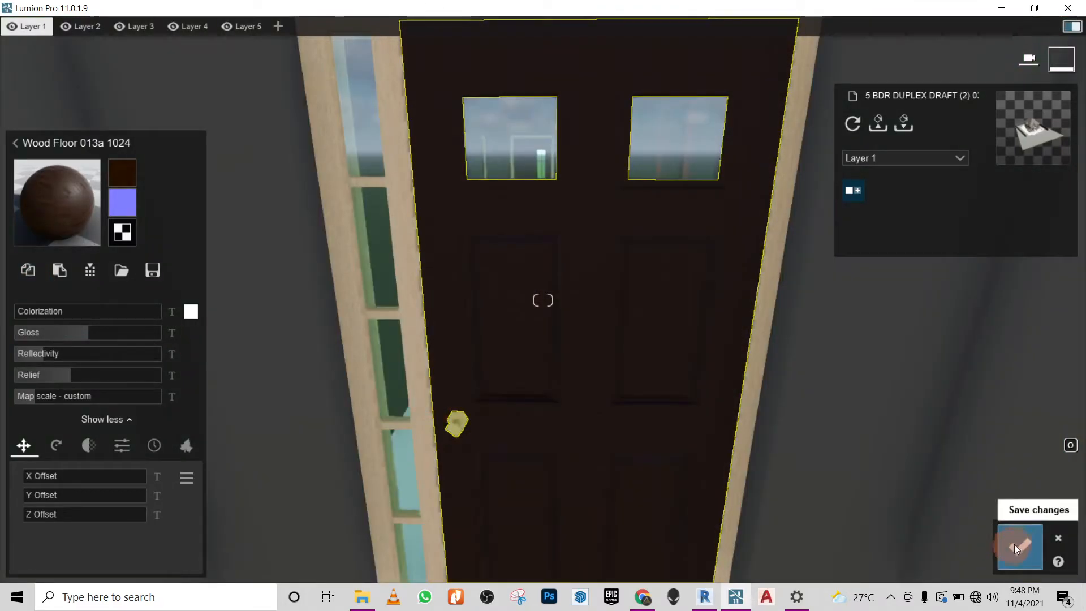
click(1026, 543)
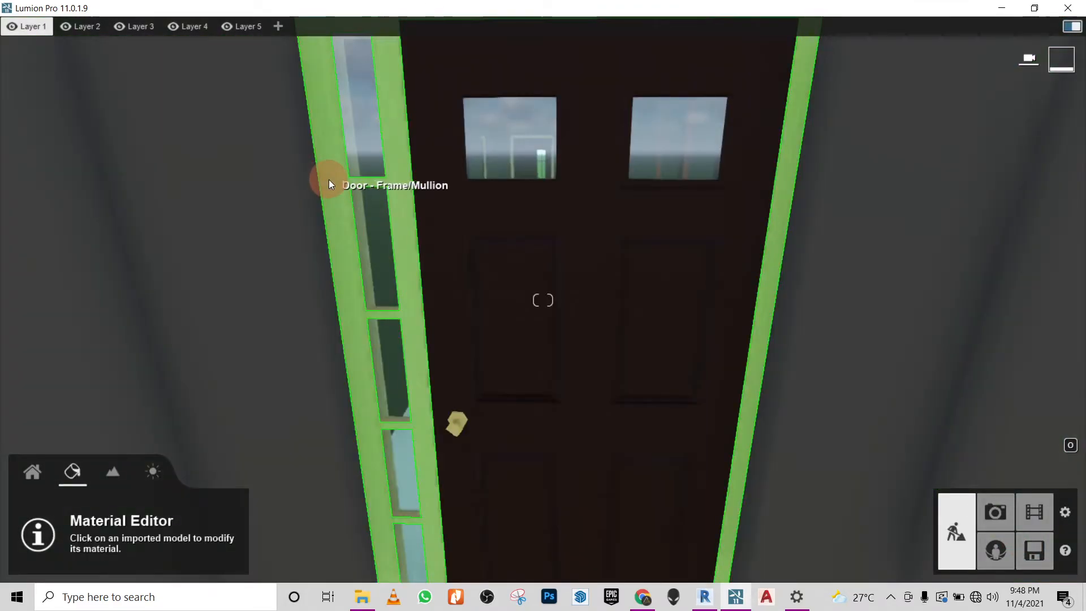
- Paste the copied Wood Floor 013a 1024 material onto the door frame in place of its light wood, and save the changes
click(330, 179)
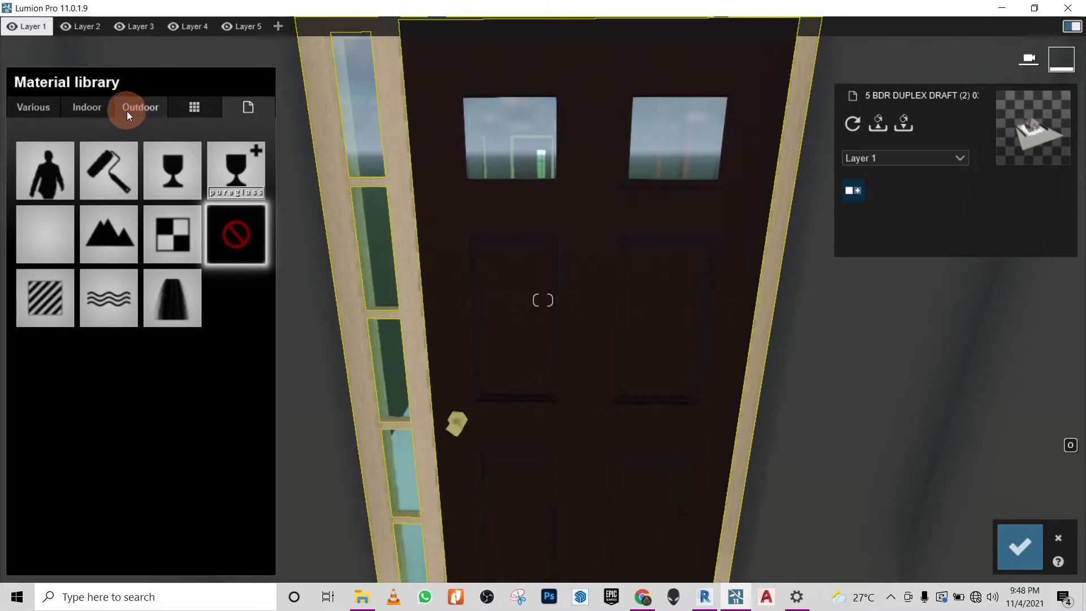
click(86, 108)
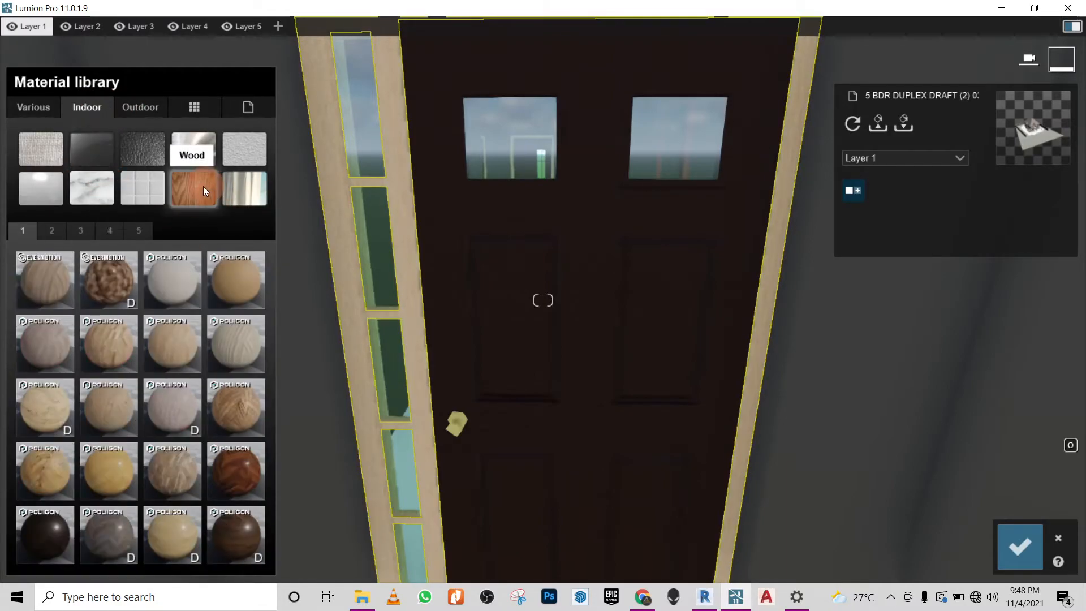
click(90, 229)
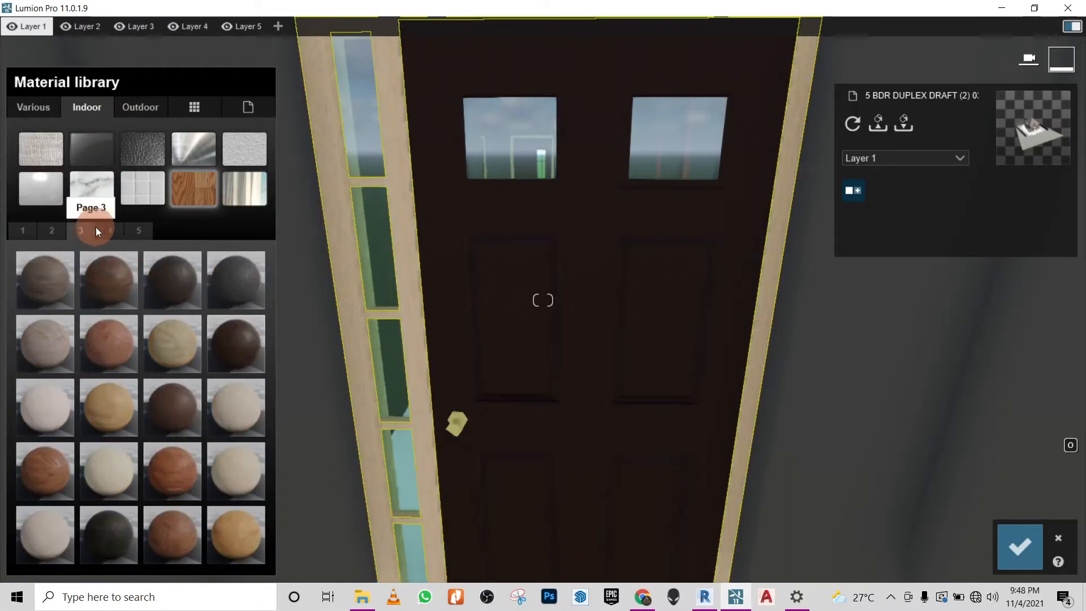
click(107, 265)
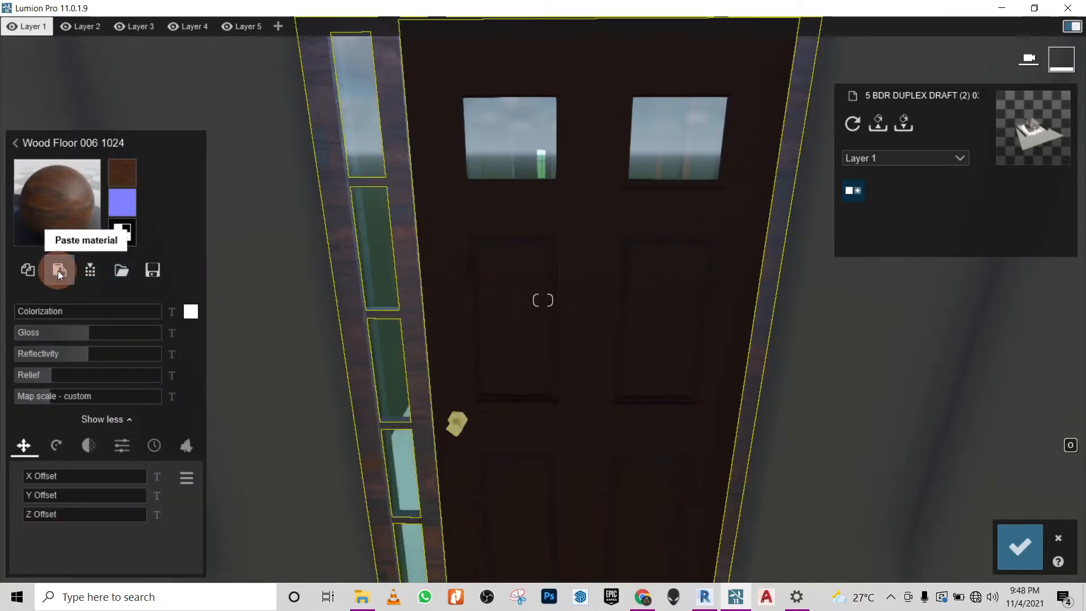
click(56, 270)
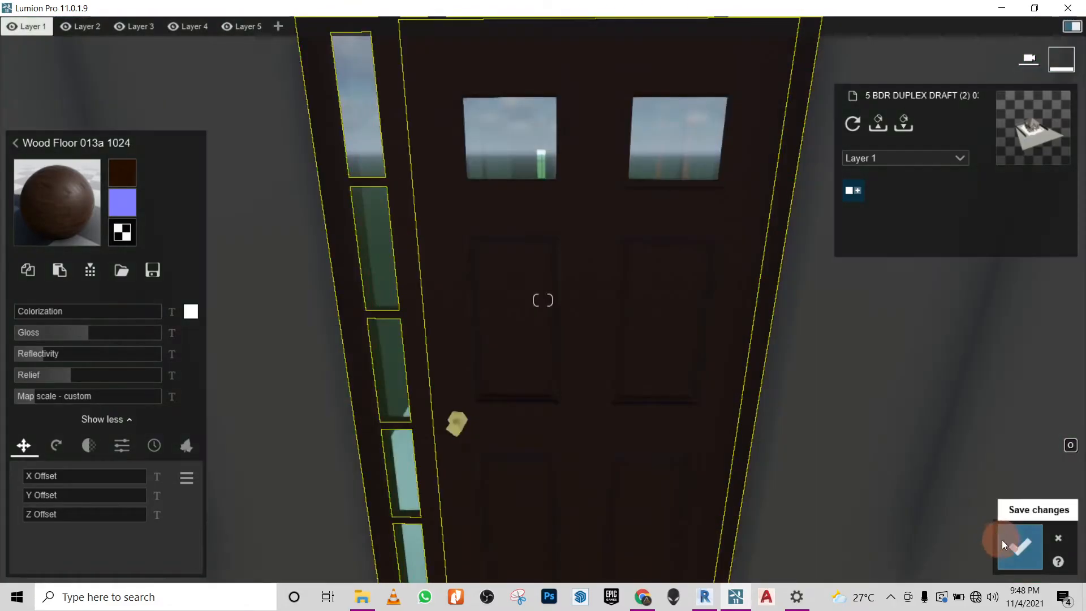
click(1020, 546)
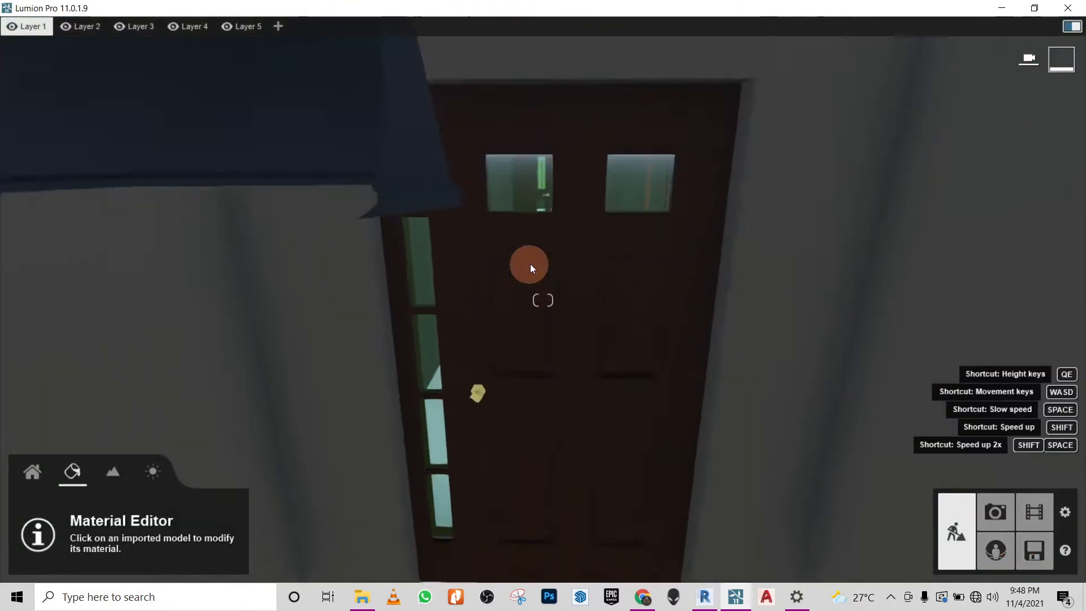
- Select the house's Roofing - Generic material and display the second set of outdoor roofing materials
scroll(530, 265, down, 10)
scroll(539, 486, up, 3)
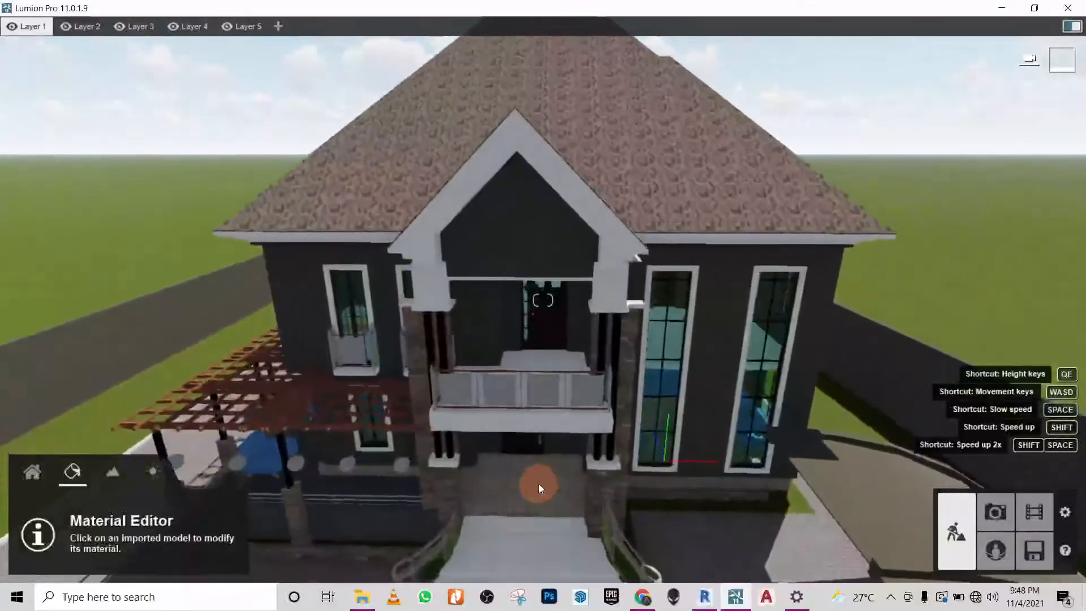
scroll(539, 484, up, 10)
scroll(533, 474, down, 10)
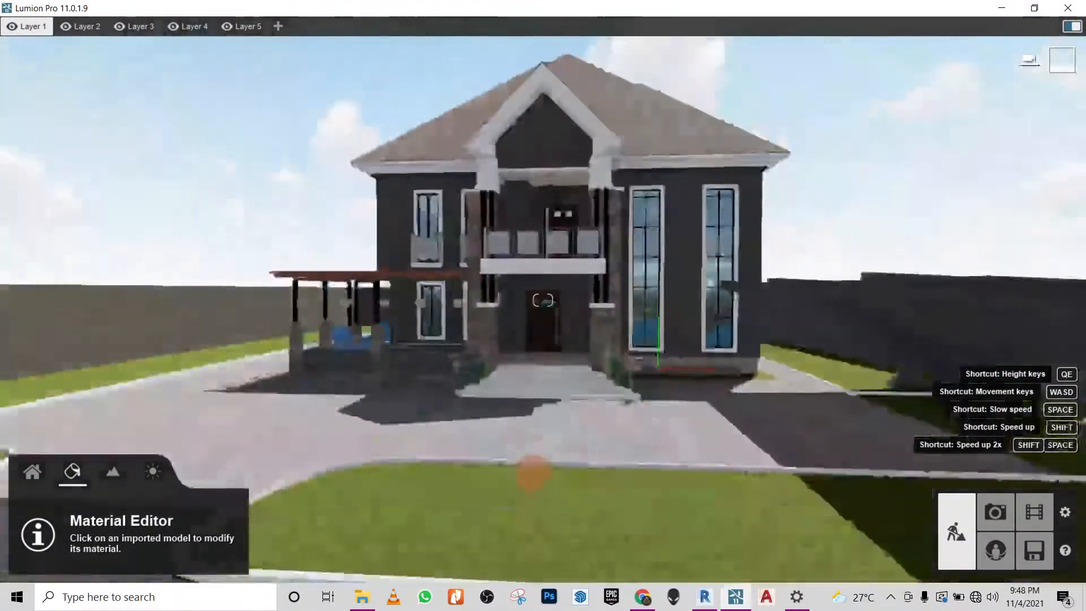
scroll(533, 474, up, 10)
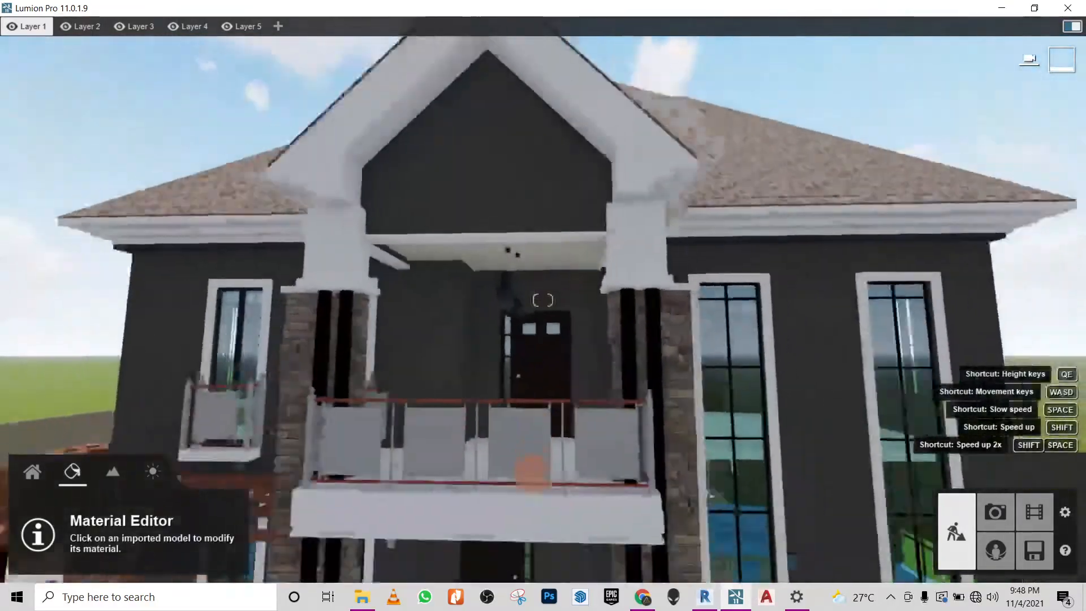
right_drag(533, 474, 534, 474)
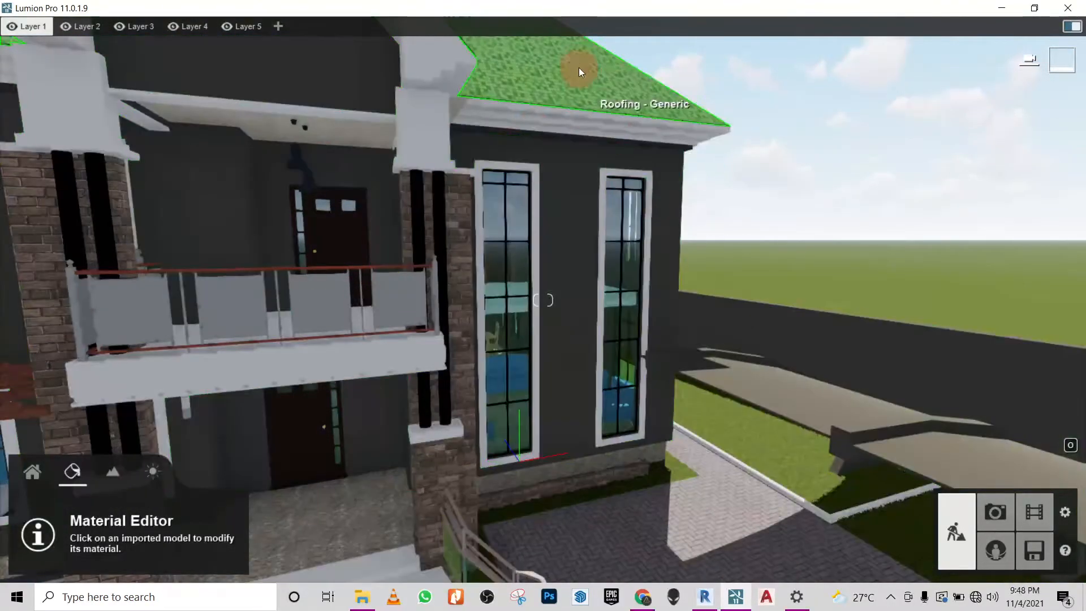
click(605, 82)
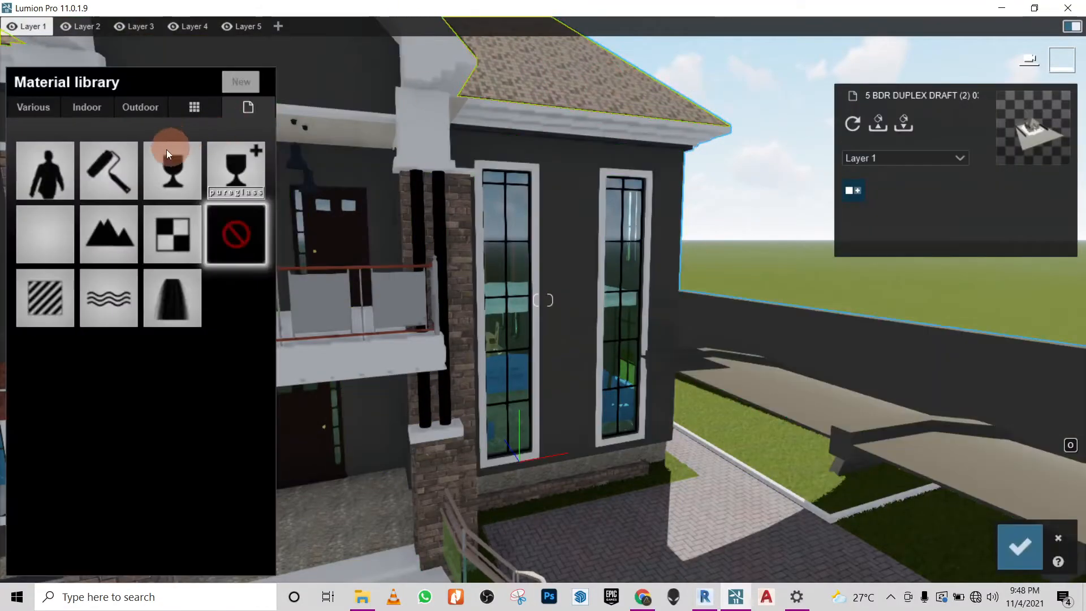
click(134, 109)
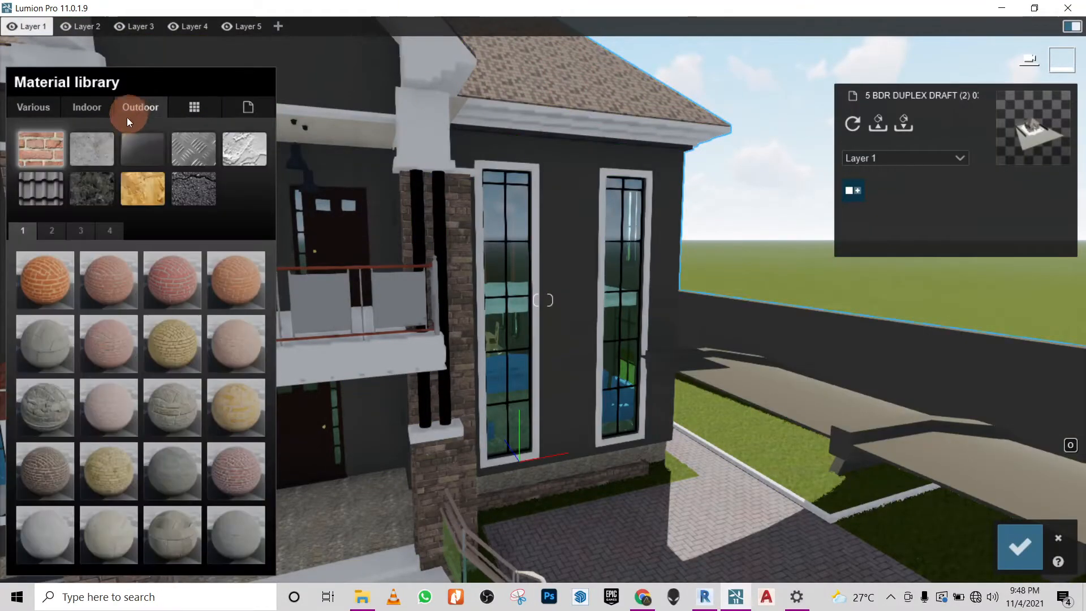
click(56, 178)
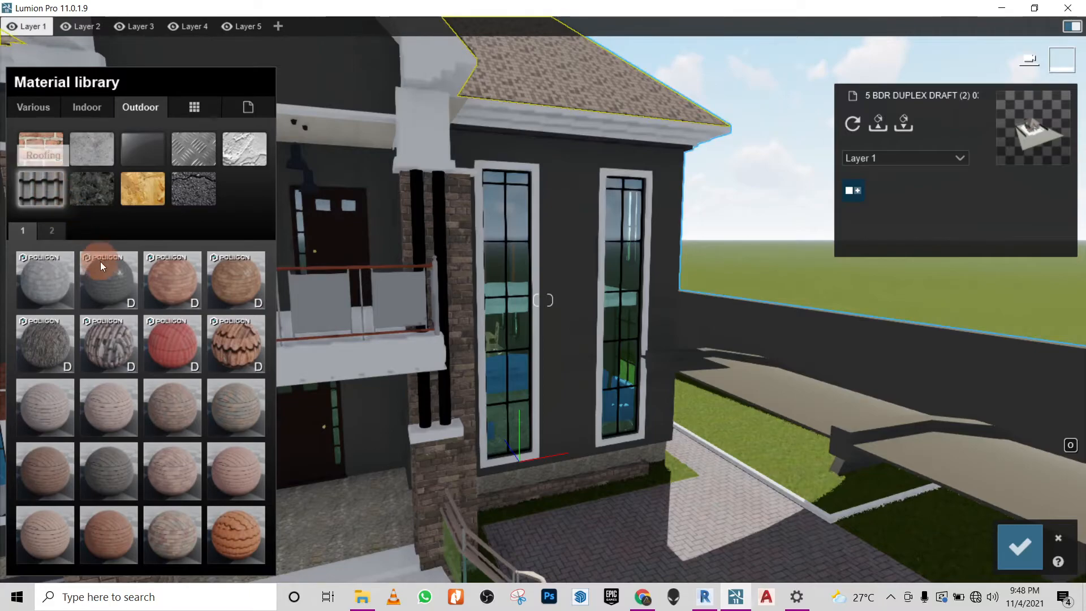
click(55, 230)
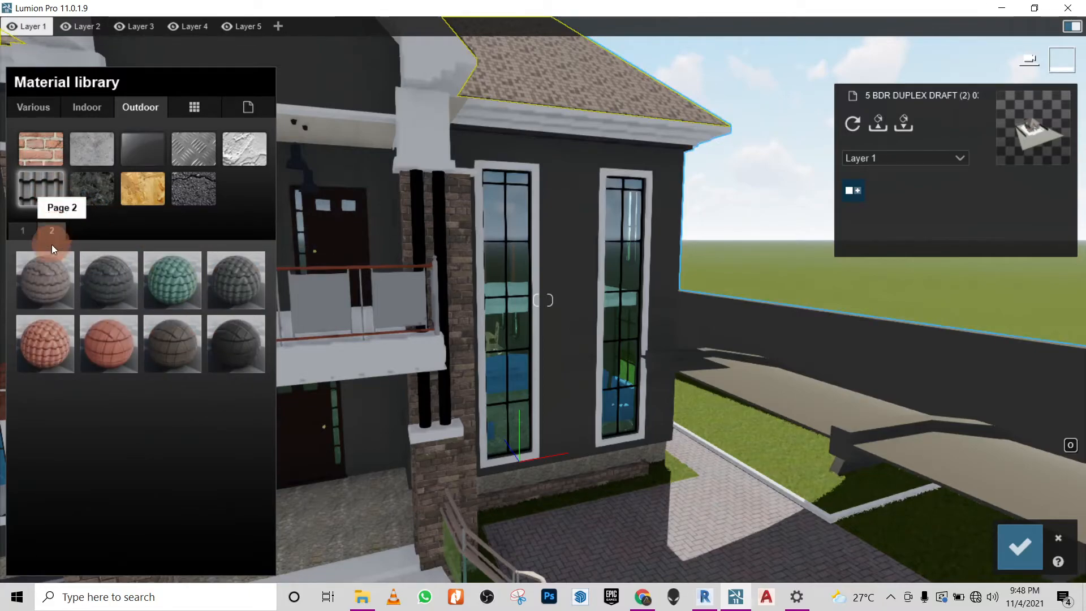
- Try the Roof 014B tile material on the roof, inspect it up close, and return to the roofing materials
click(48, 335)
right_drag(559, 220, 319, 266)
click(52, 353)
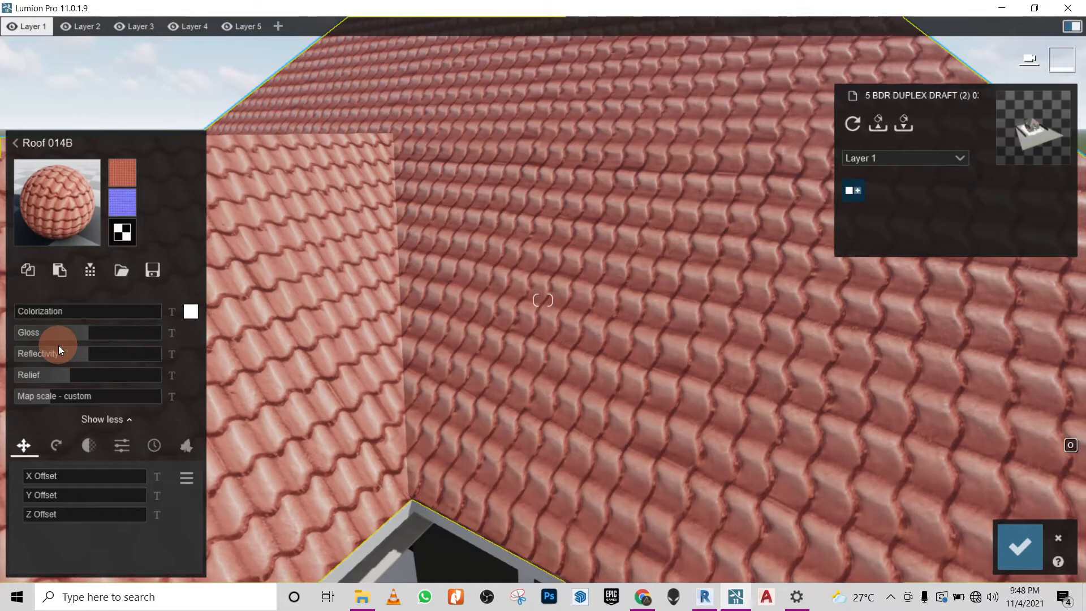
scroll(599, 239, down, 5)
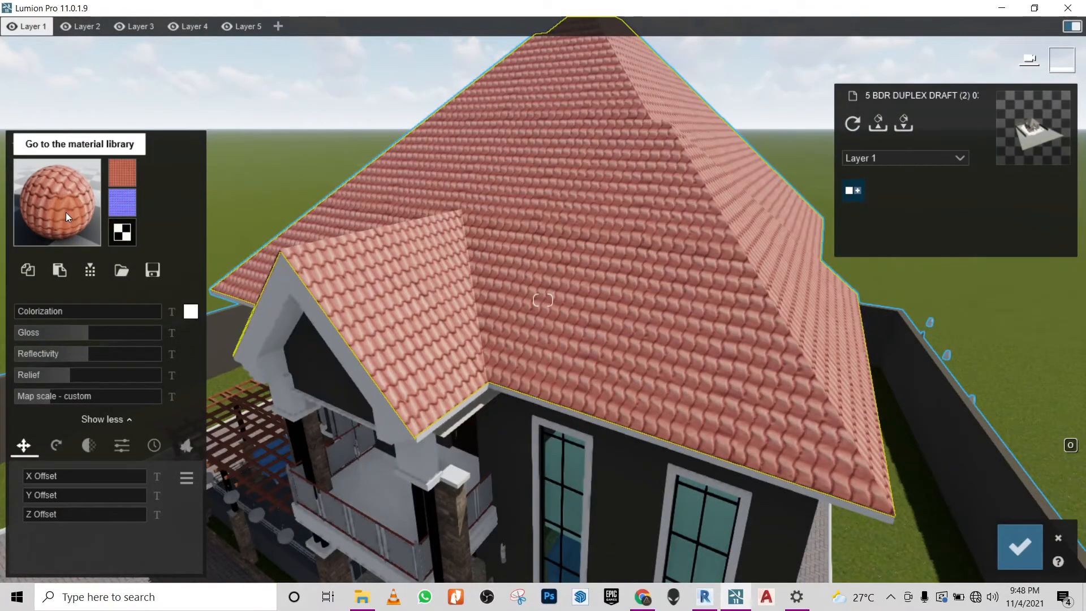
click(65, 212)
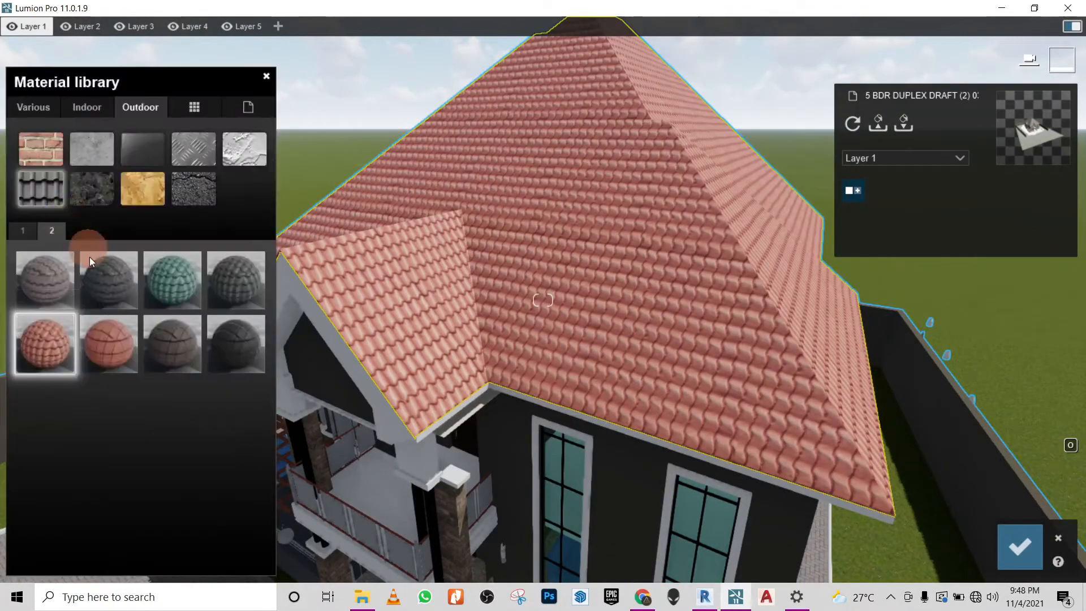
- Apply the Roof 012A material to the roof and reduce its map scale so the tiles are smaller
click(46, 281)
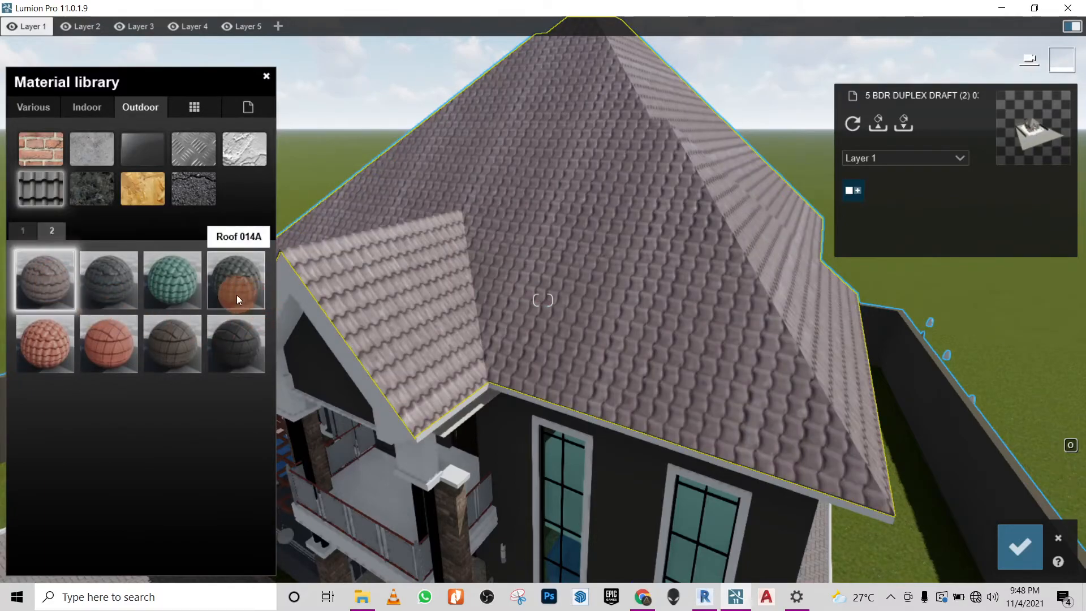
click(50, 271)
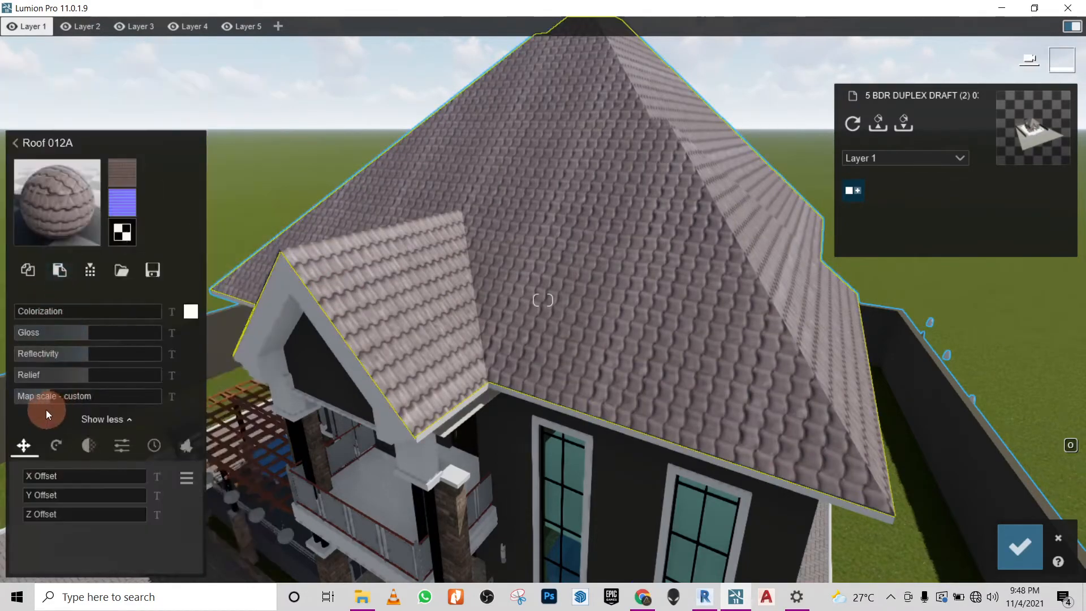
drag(48, 398, 46, 399)
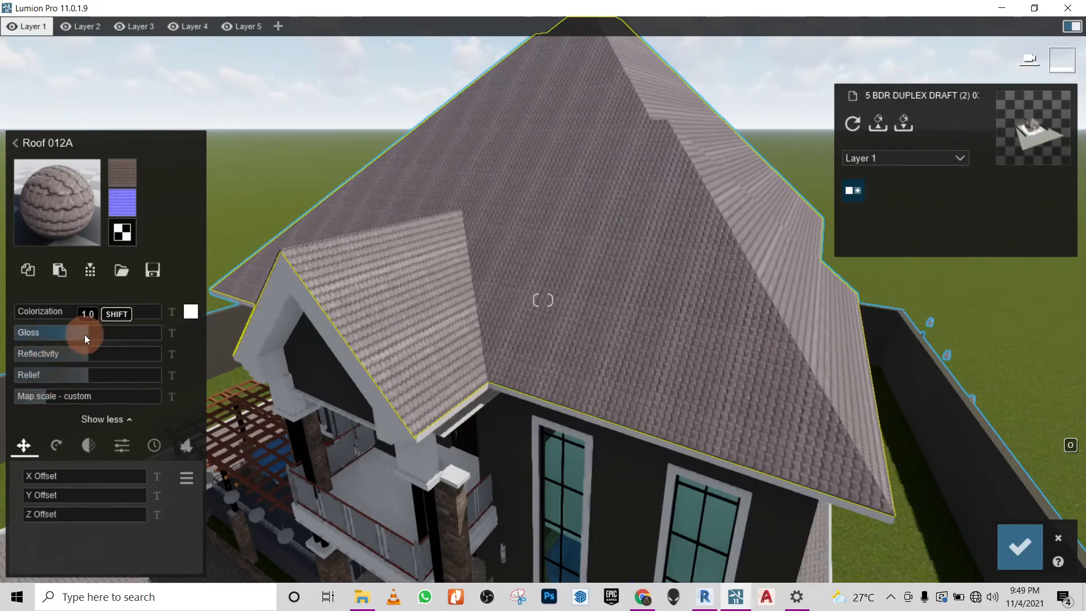
- Lower the gloss and reflectivity of the Roof 012A tiles, set their relief to 1.1, and save the changes
drag(89, 332, 31, 331)
click(40, 332)
right_drag(618, 271, 791, 313)
key(w)
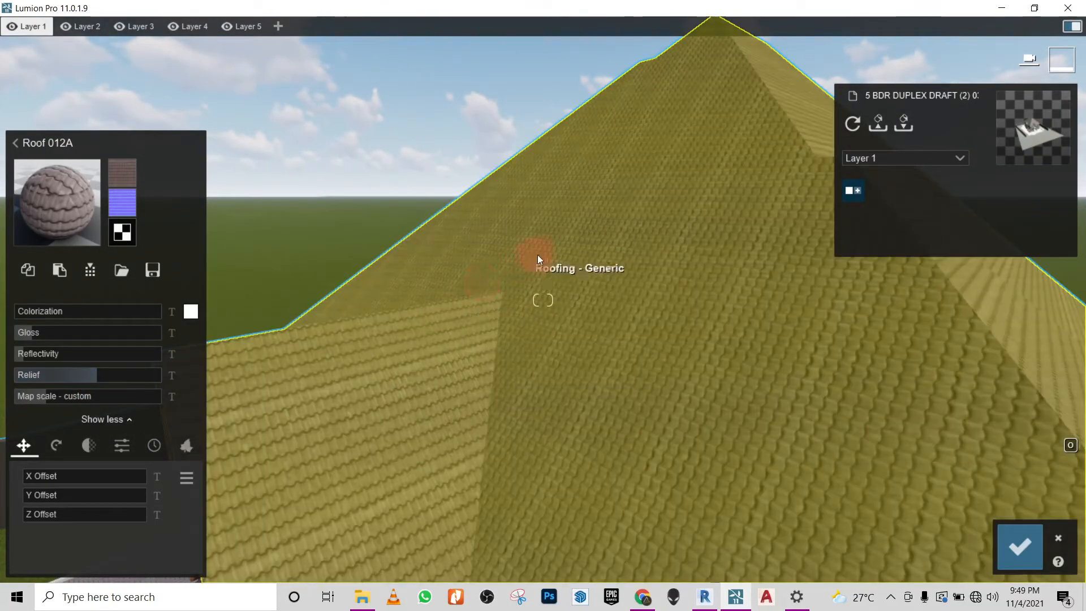
key(s)
right_drag(539, 261, 409, 300)
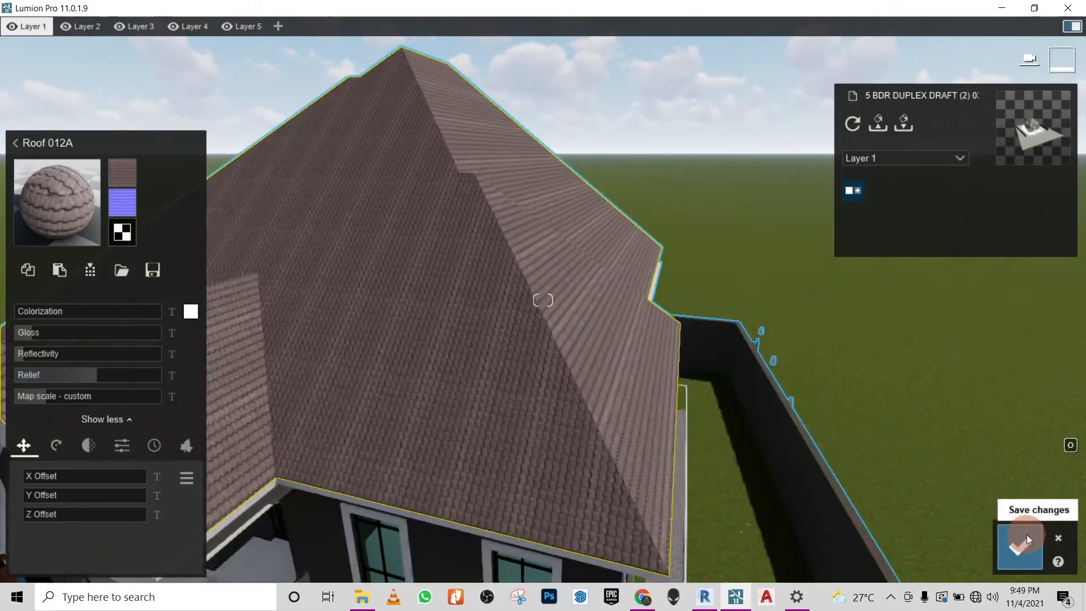
click(1028, 538)
- Examine the new roof together with the front facade, balcony and entrance from several viewpoints
mouse_move(616, 270)
right_down()
mouse_move(616, 285)
mouse_move(617, 266)
right_up()
key(w)
key(w)
key(s)
key(s)
key(w)
key(w)
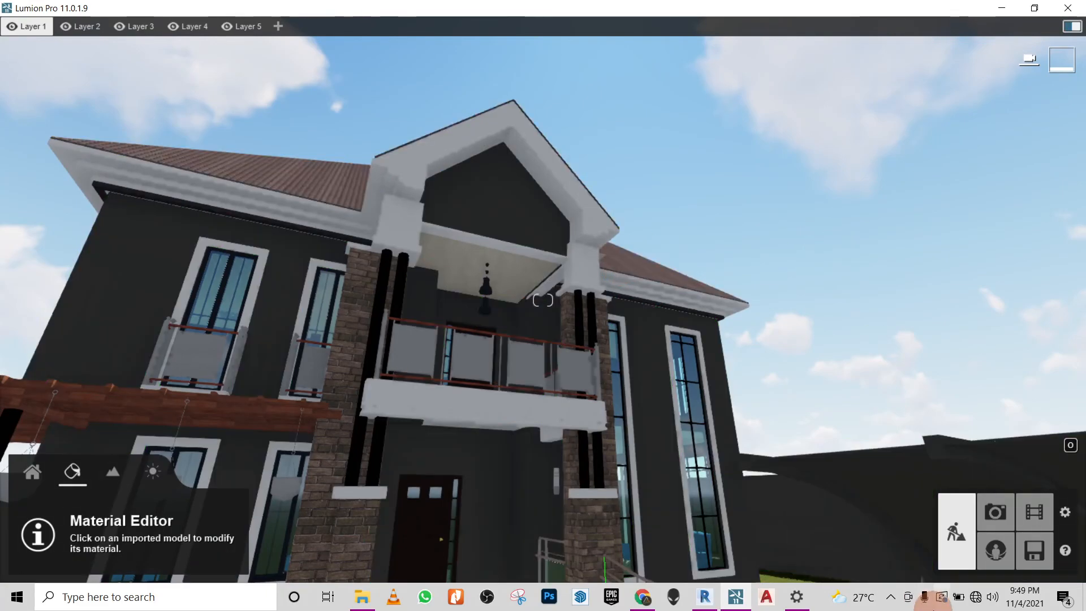
right_click(875, 572)
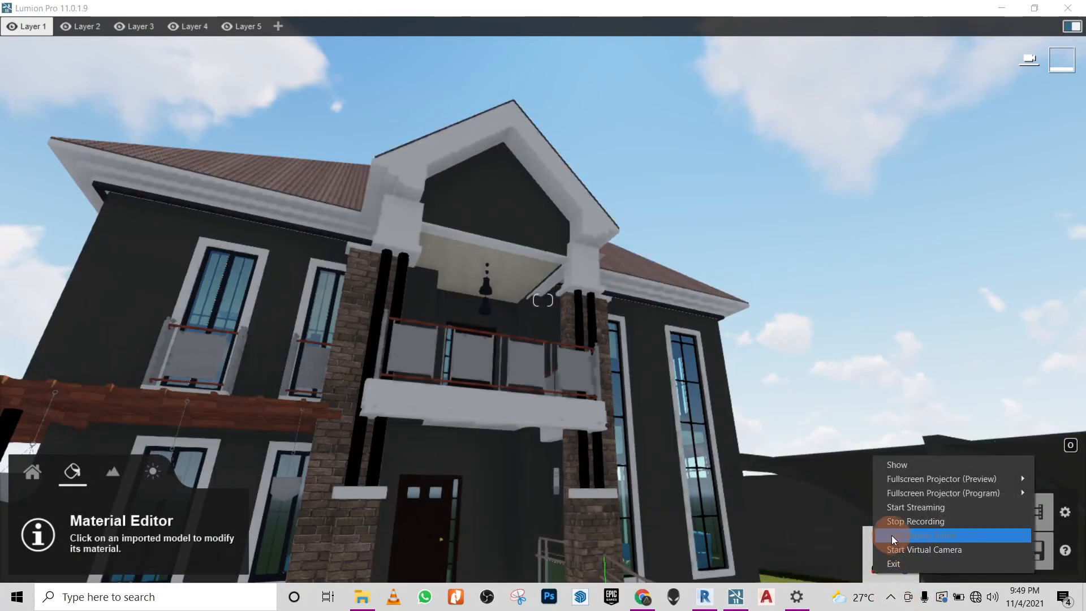